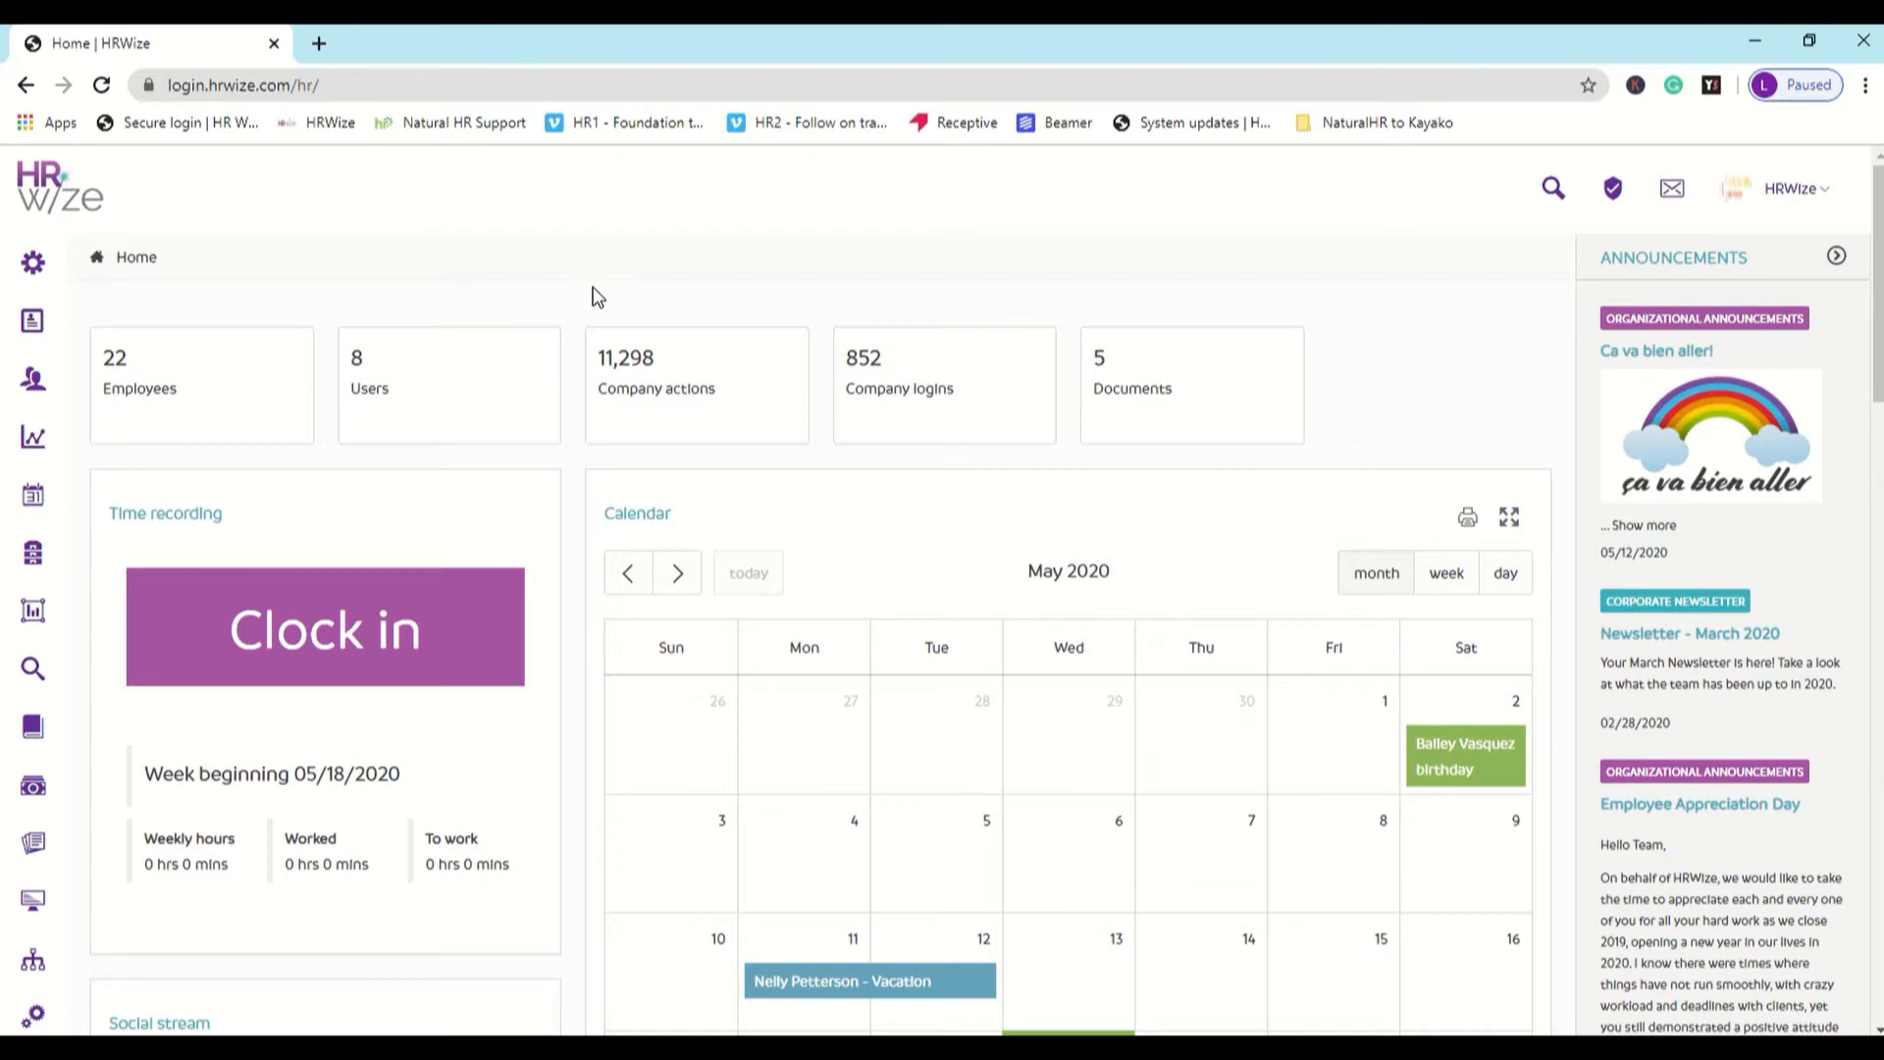
- Open the Human Resource Consultant requisition for editing from the recruitment requisitions list
mouse_move(36, 667)
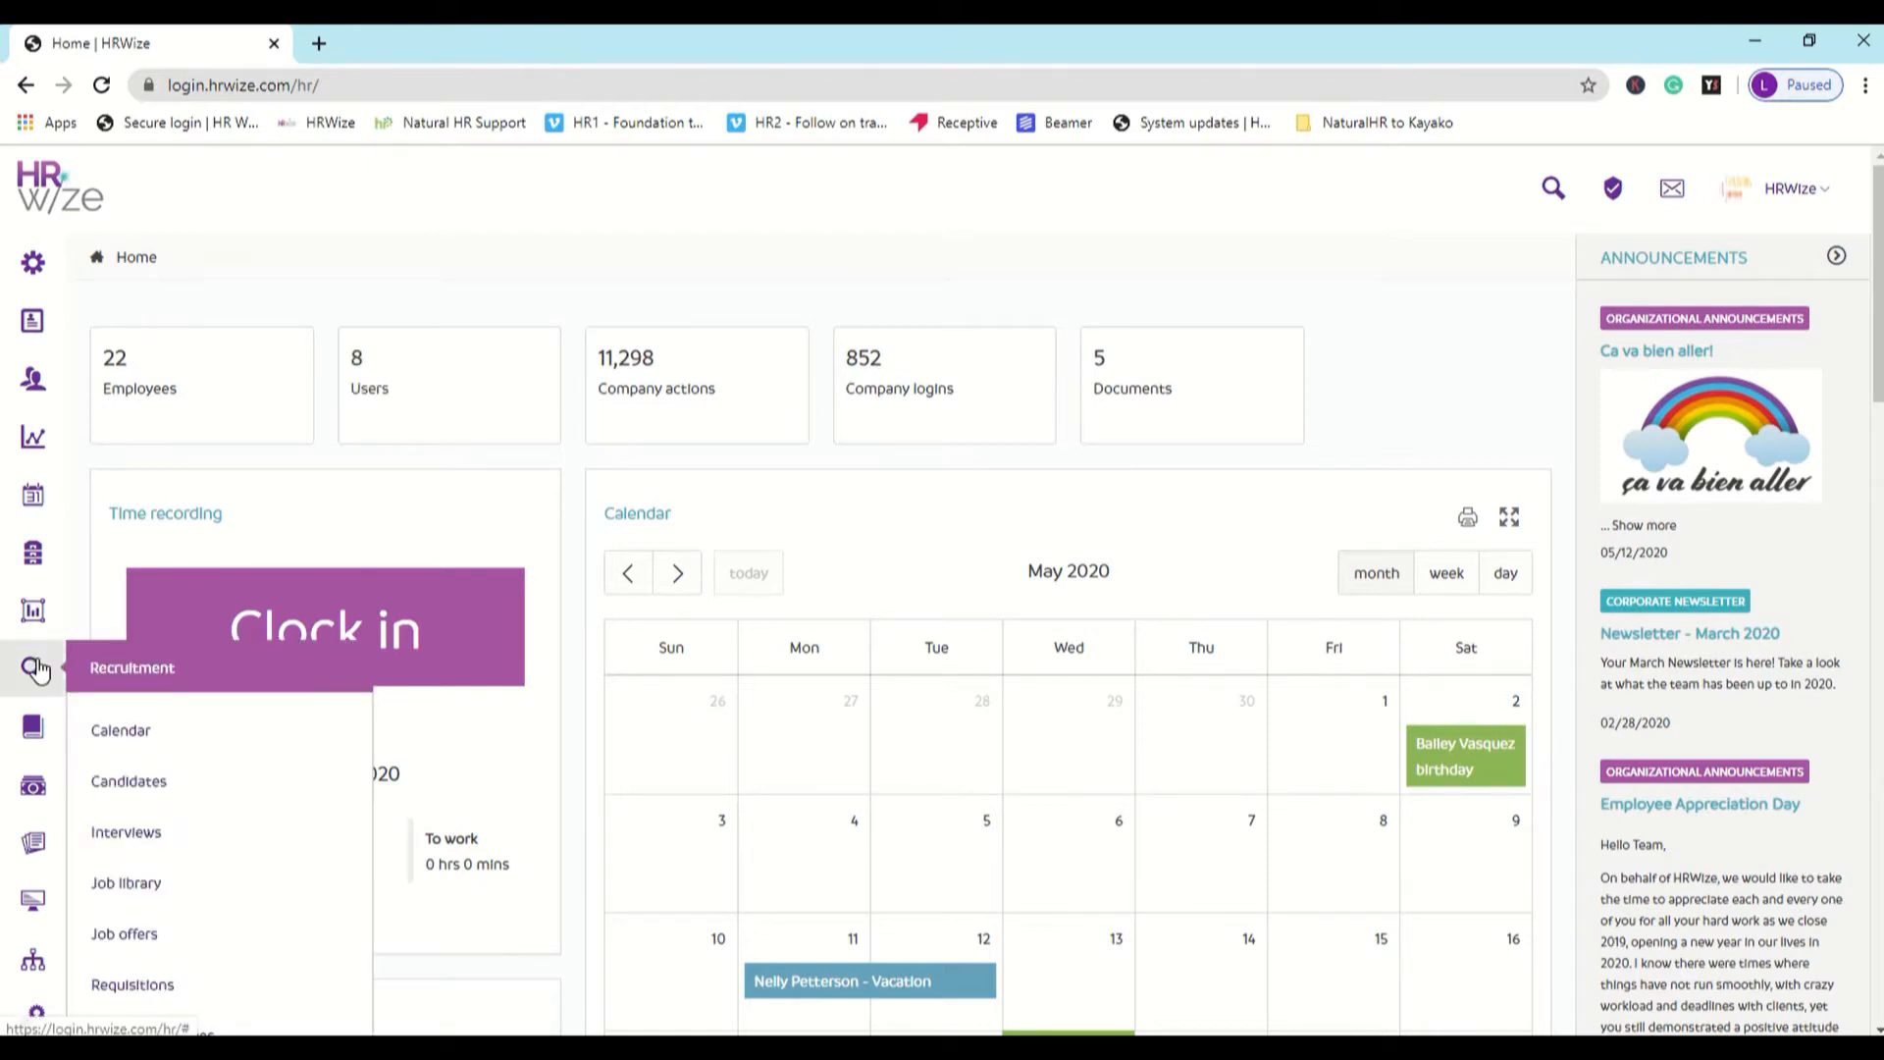
click(269, 985)
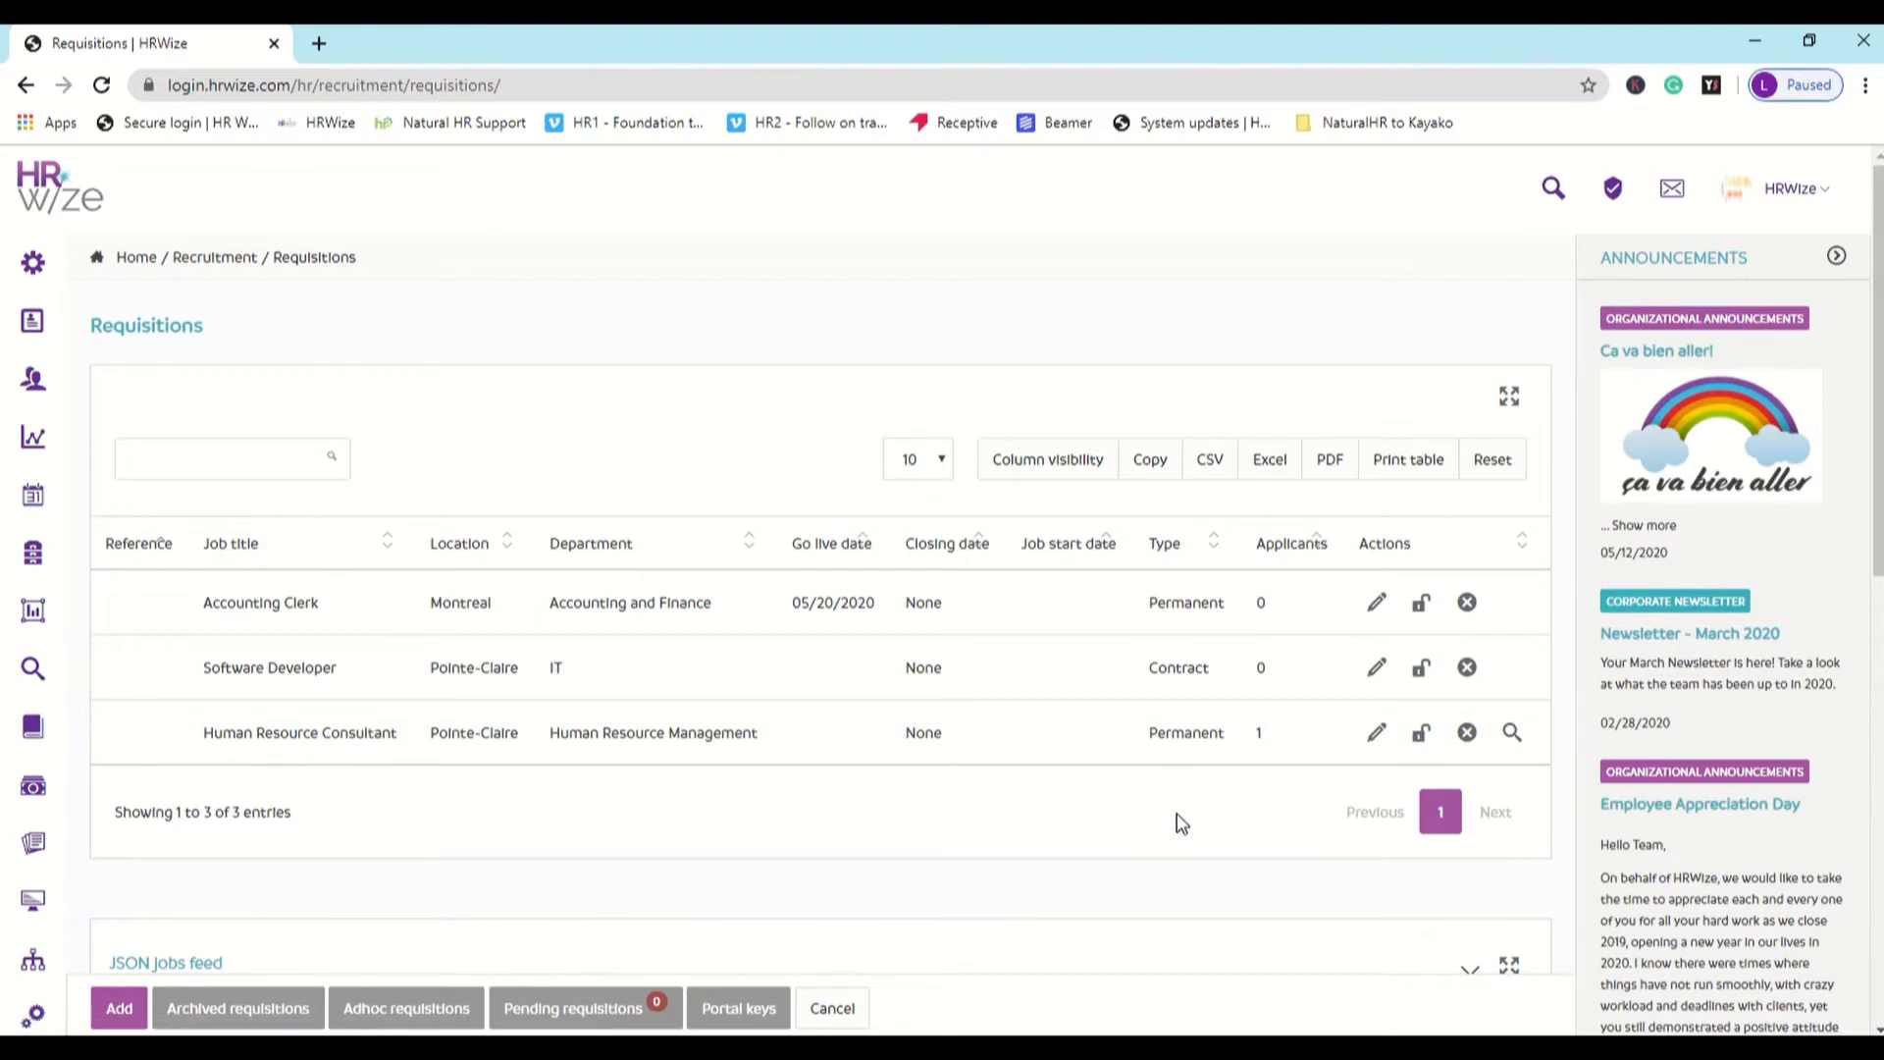
click(1377, 738)
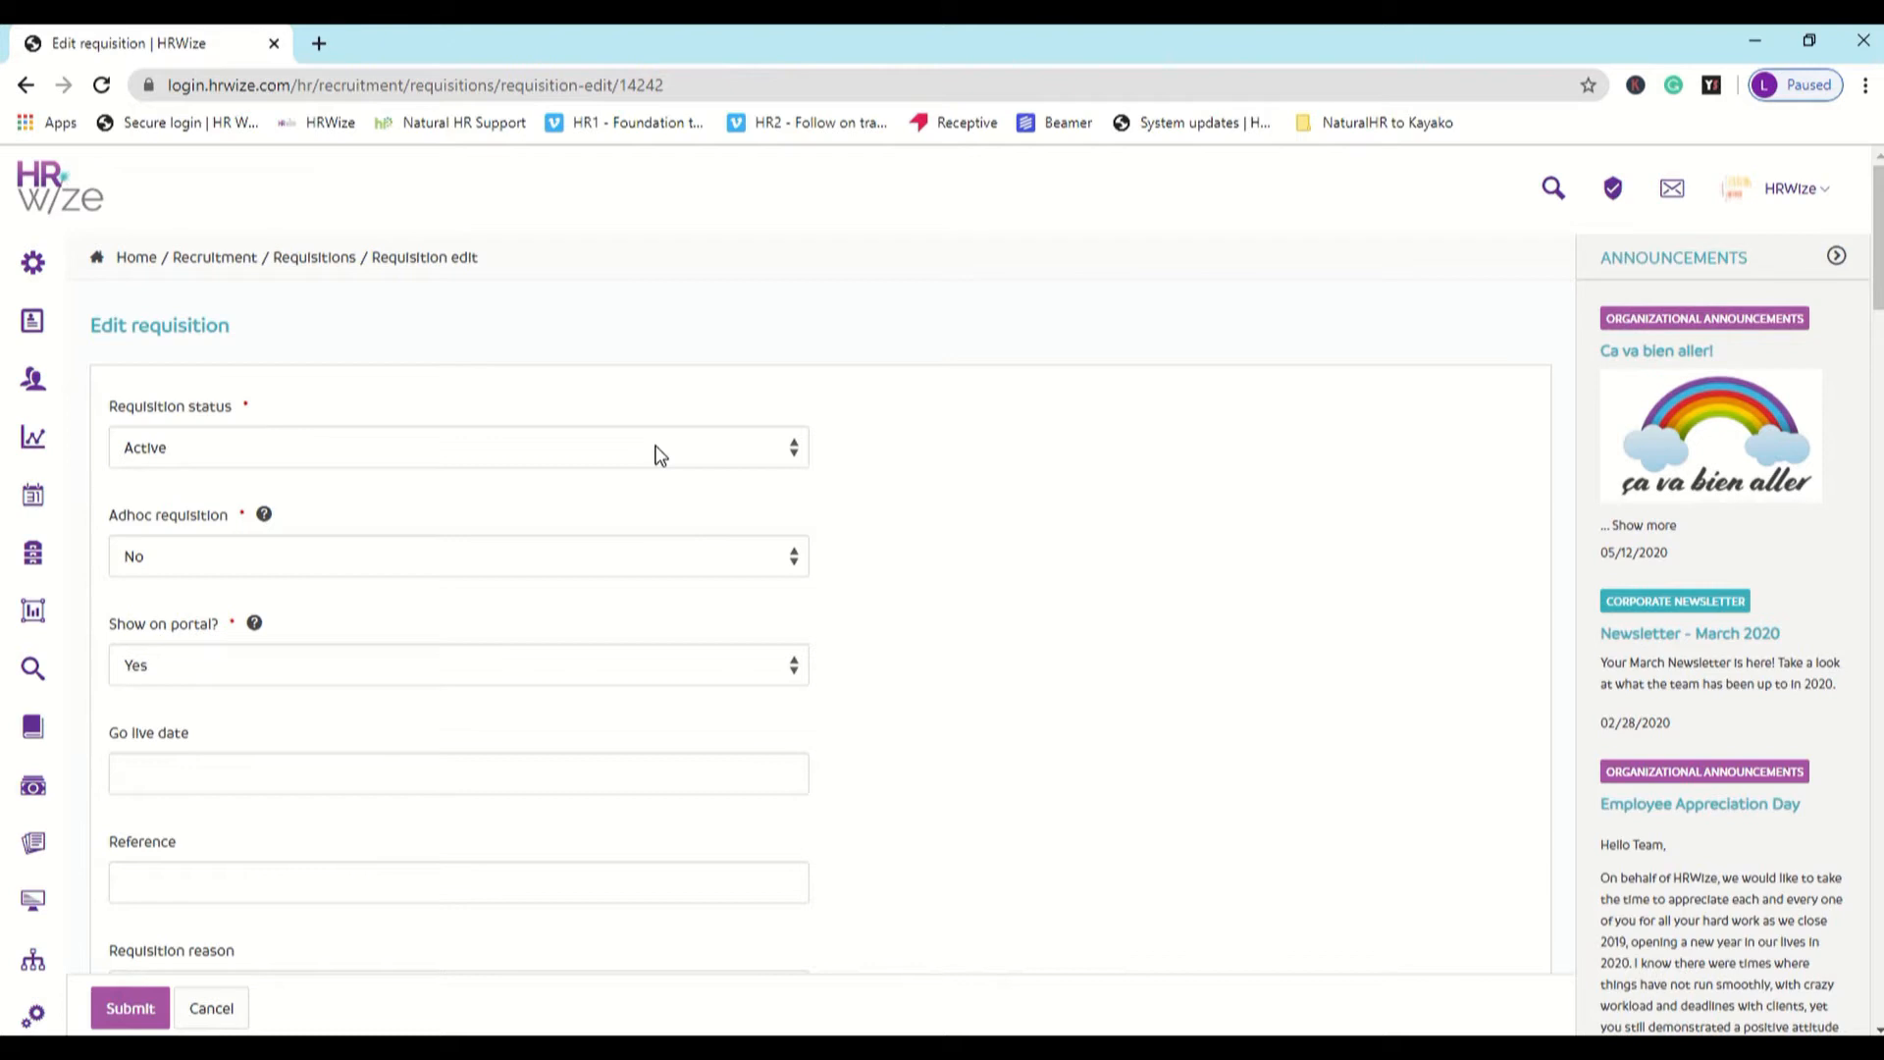
- Review the available choices for requisition status, requisition reason, job title, department and job status without changing them
click(659, 455)
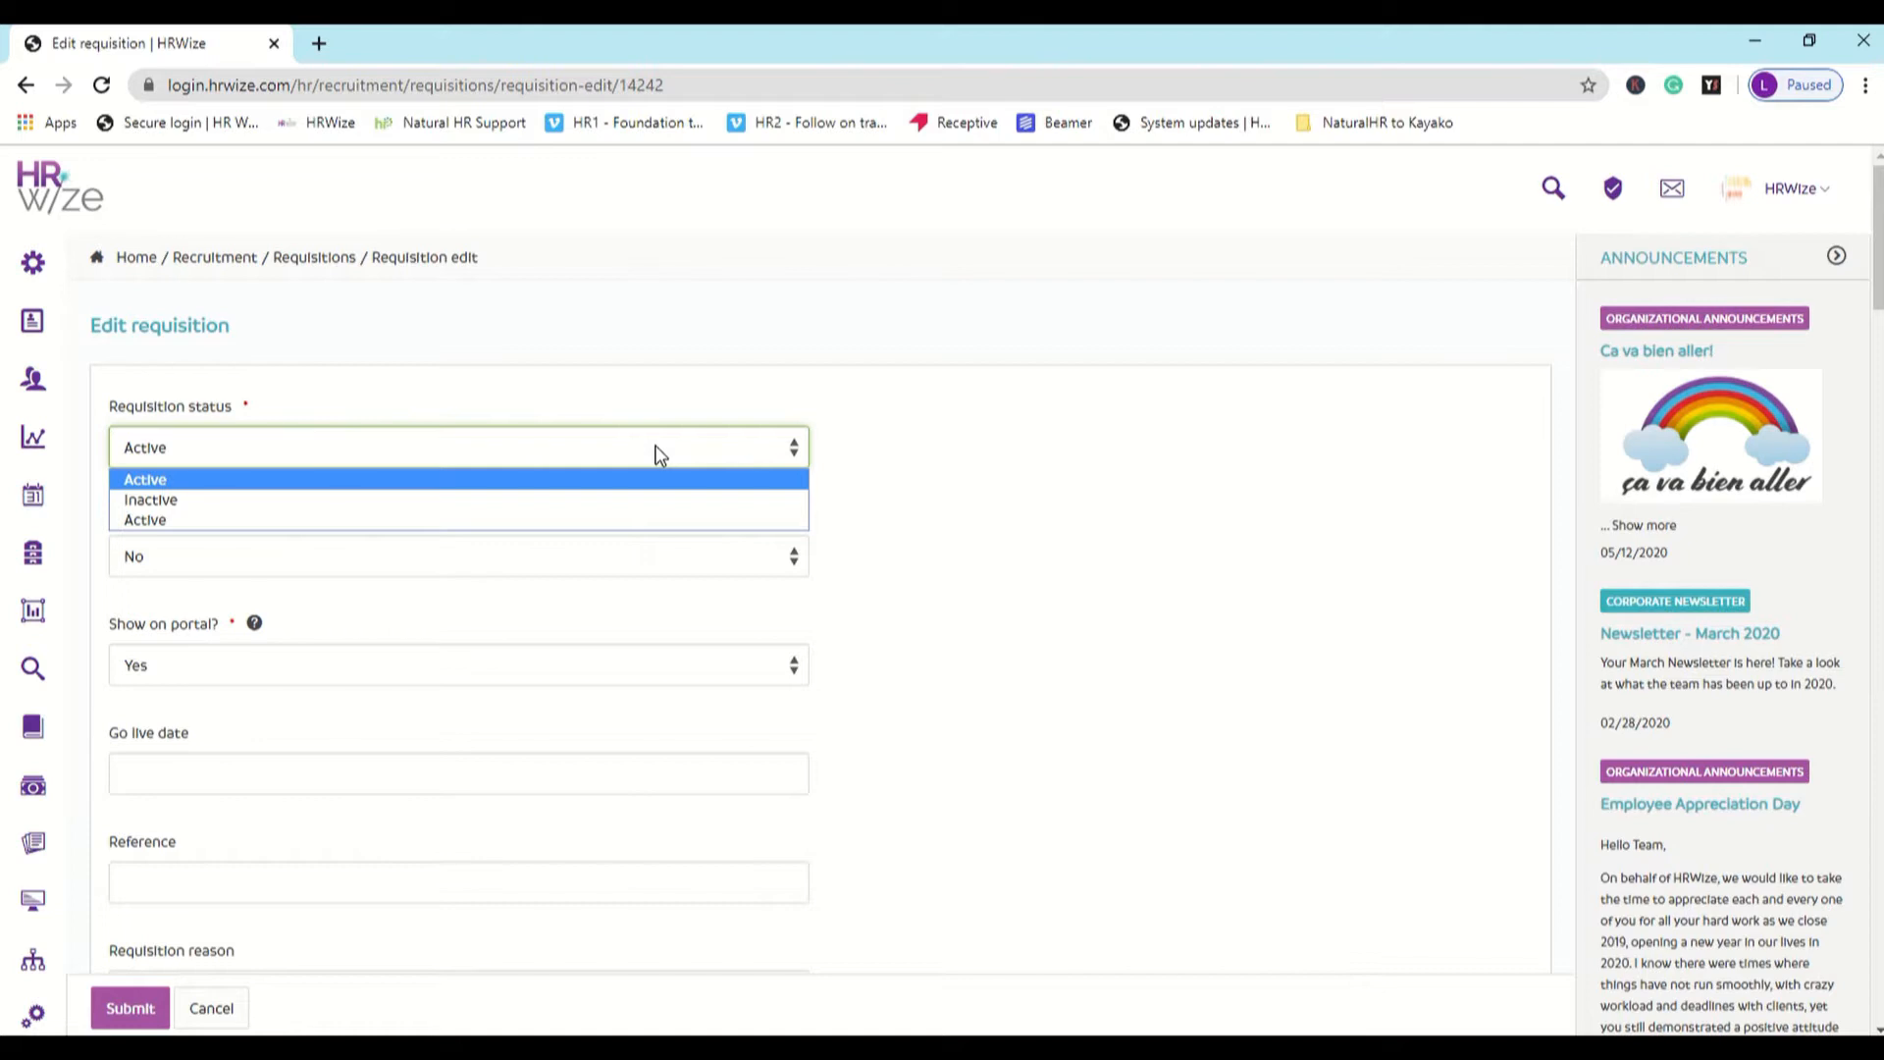
click(660, 456)
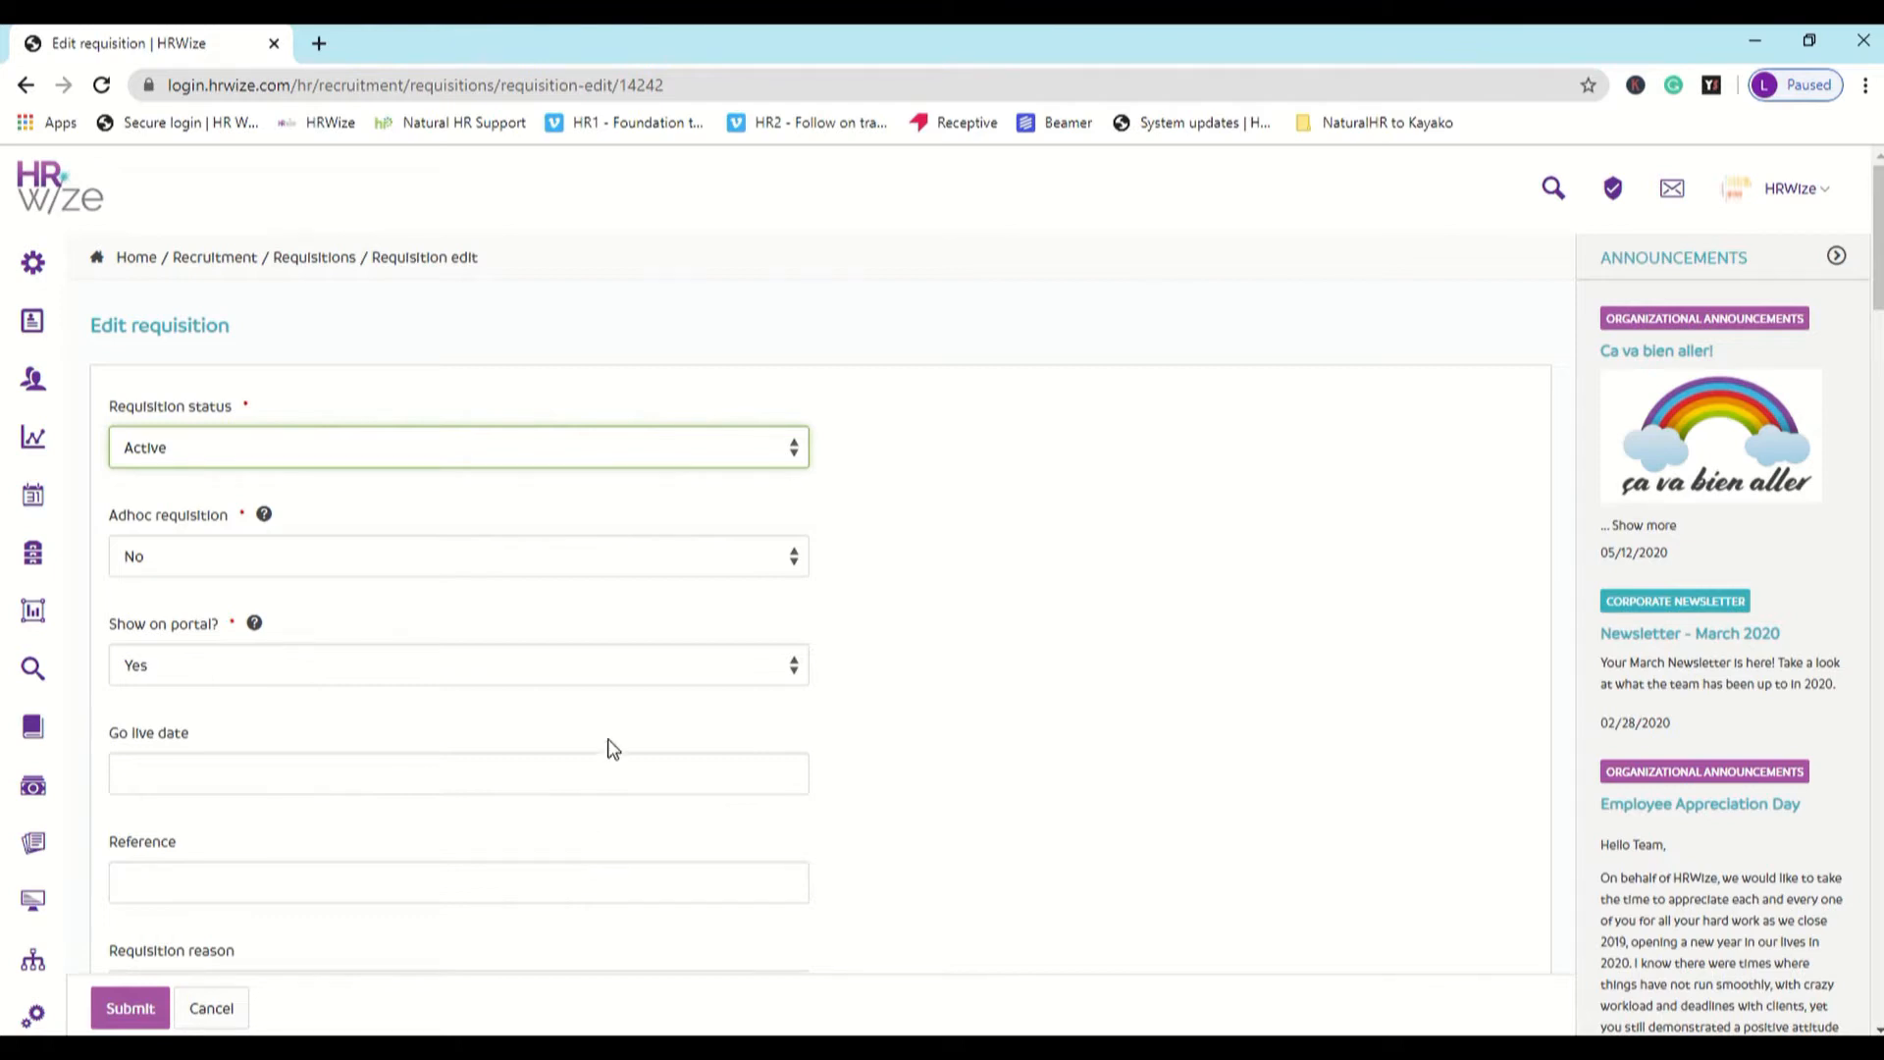
scroll(609, 749, down, 6)
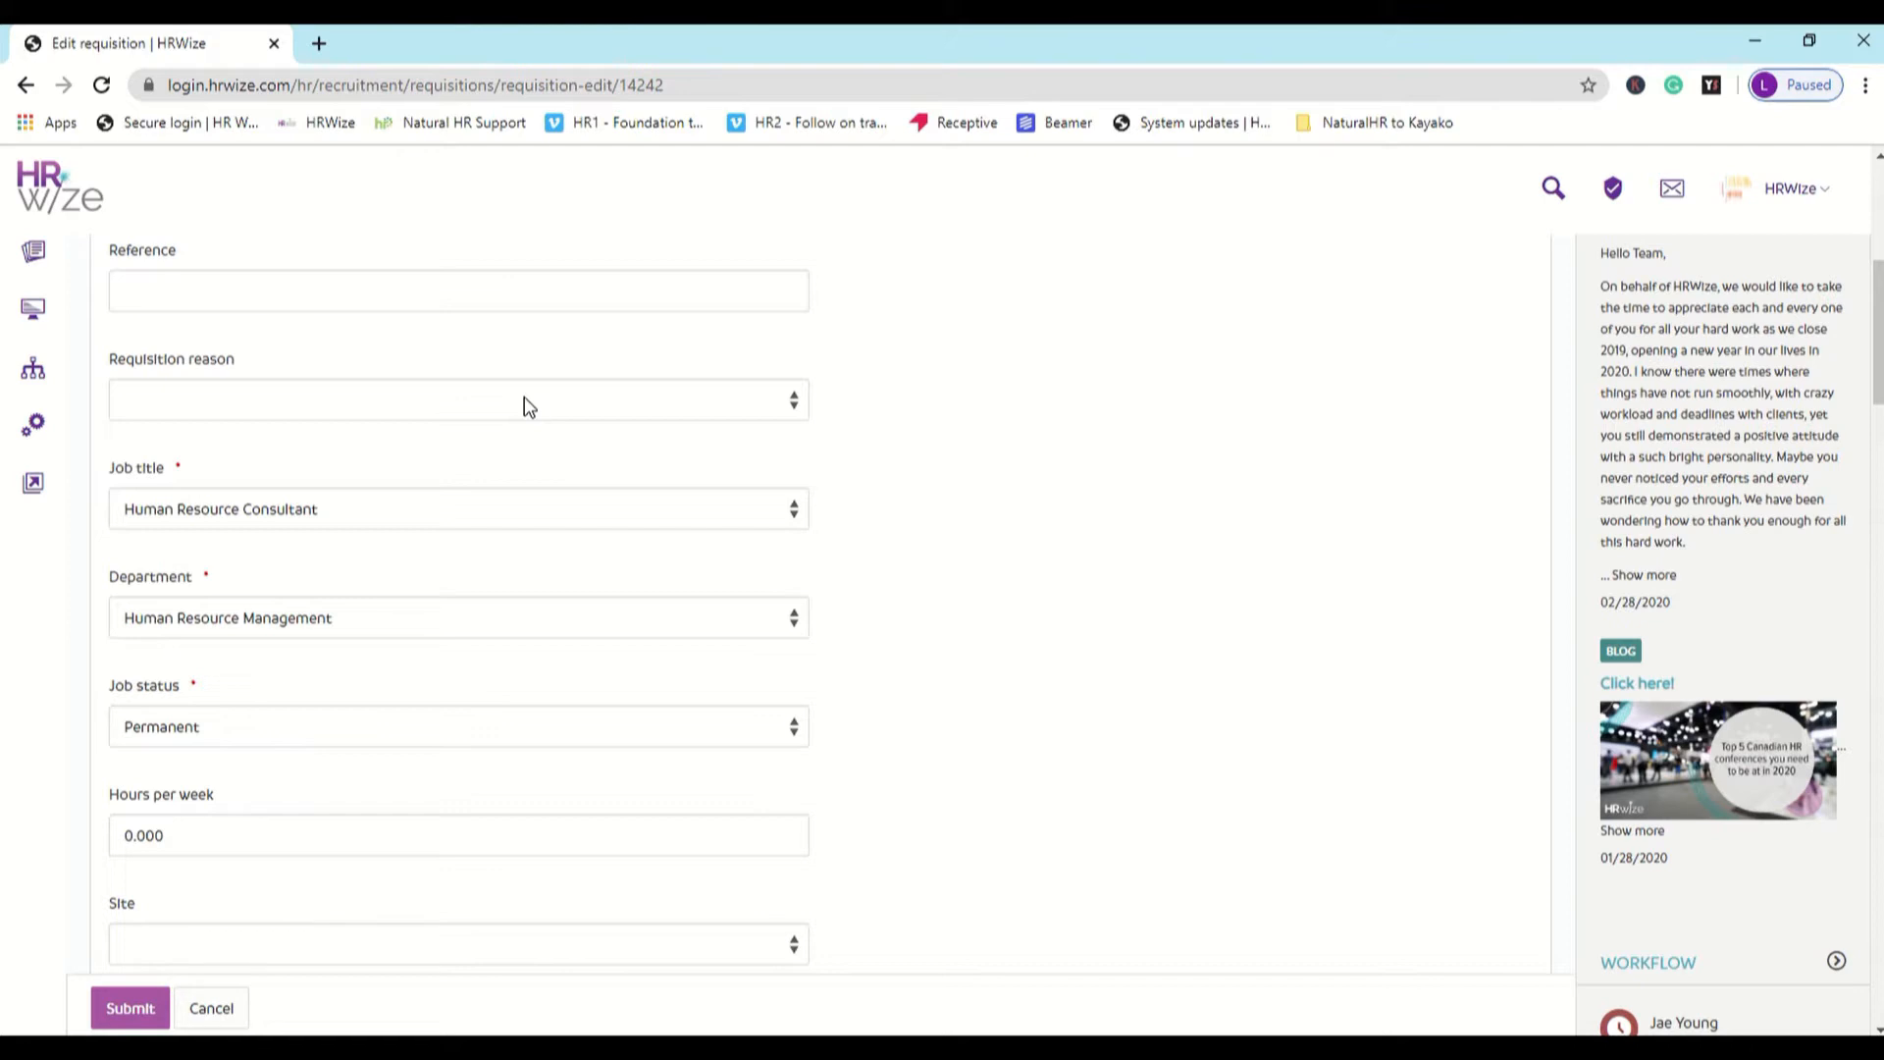
click(524, 403)
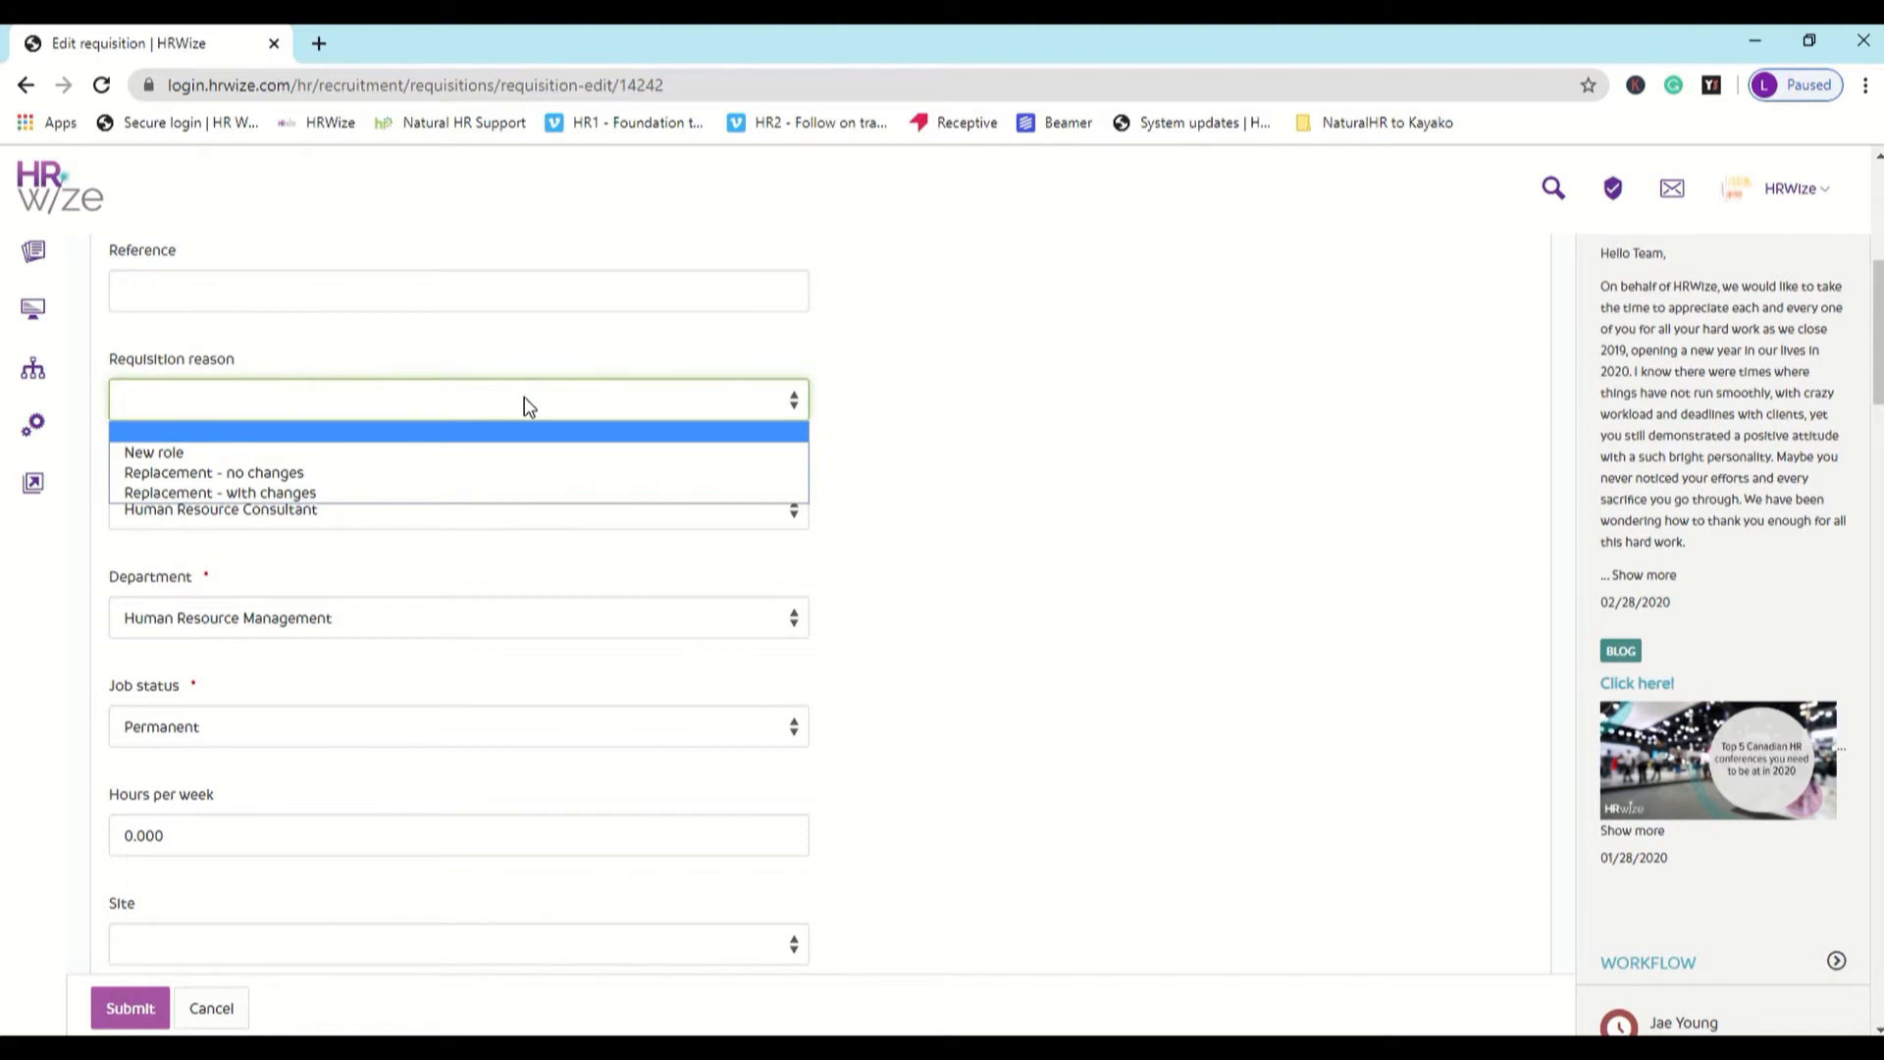
click(791, 522)
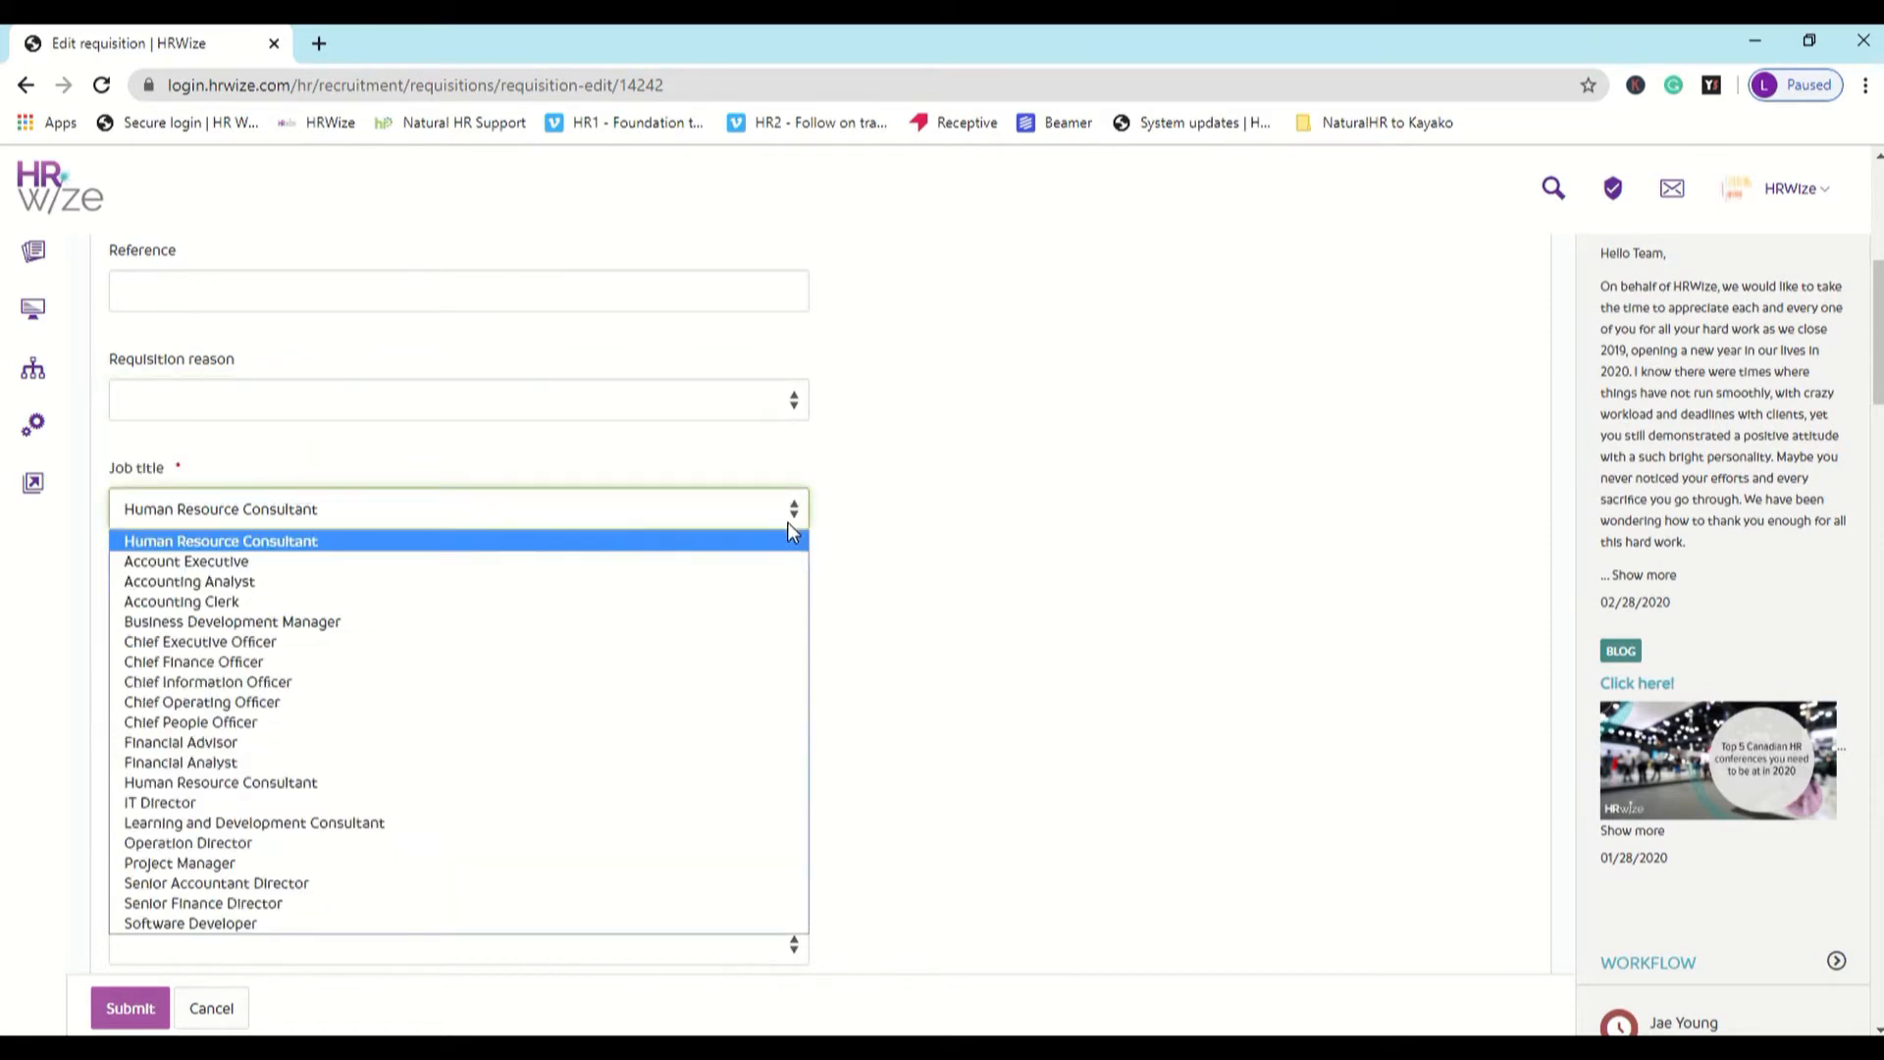
click(787, 522)
click(787, 522)
click(787, 522)
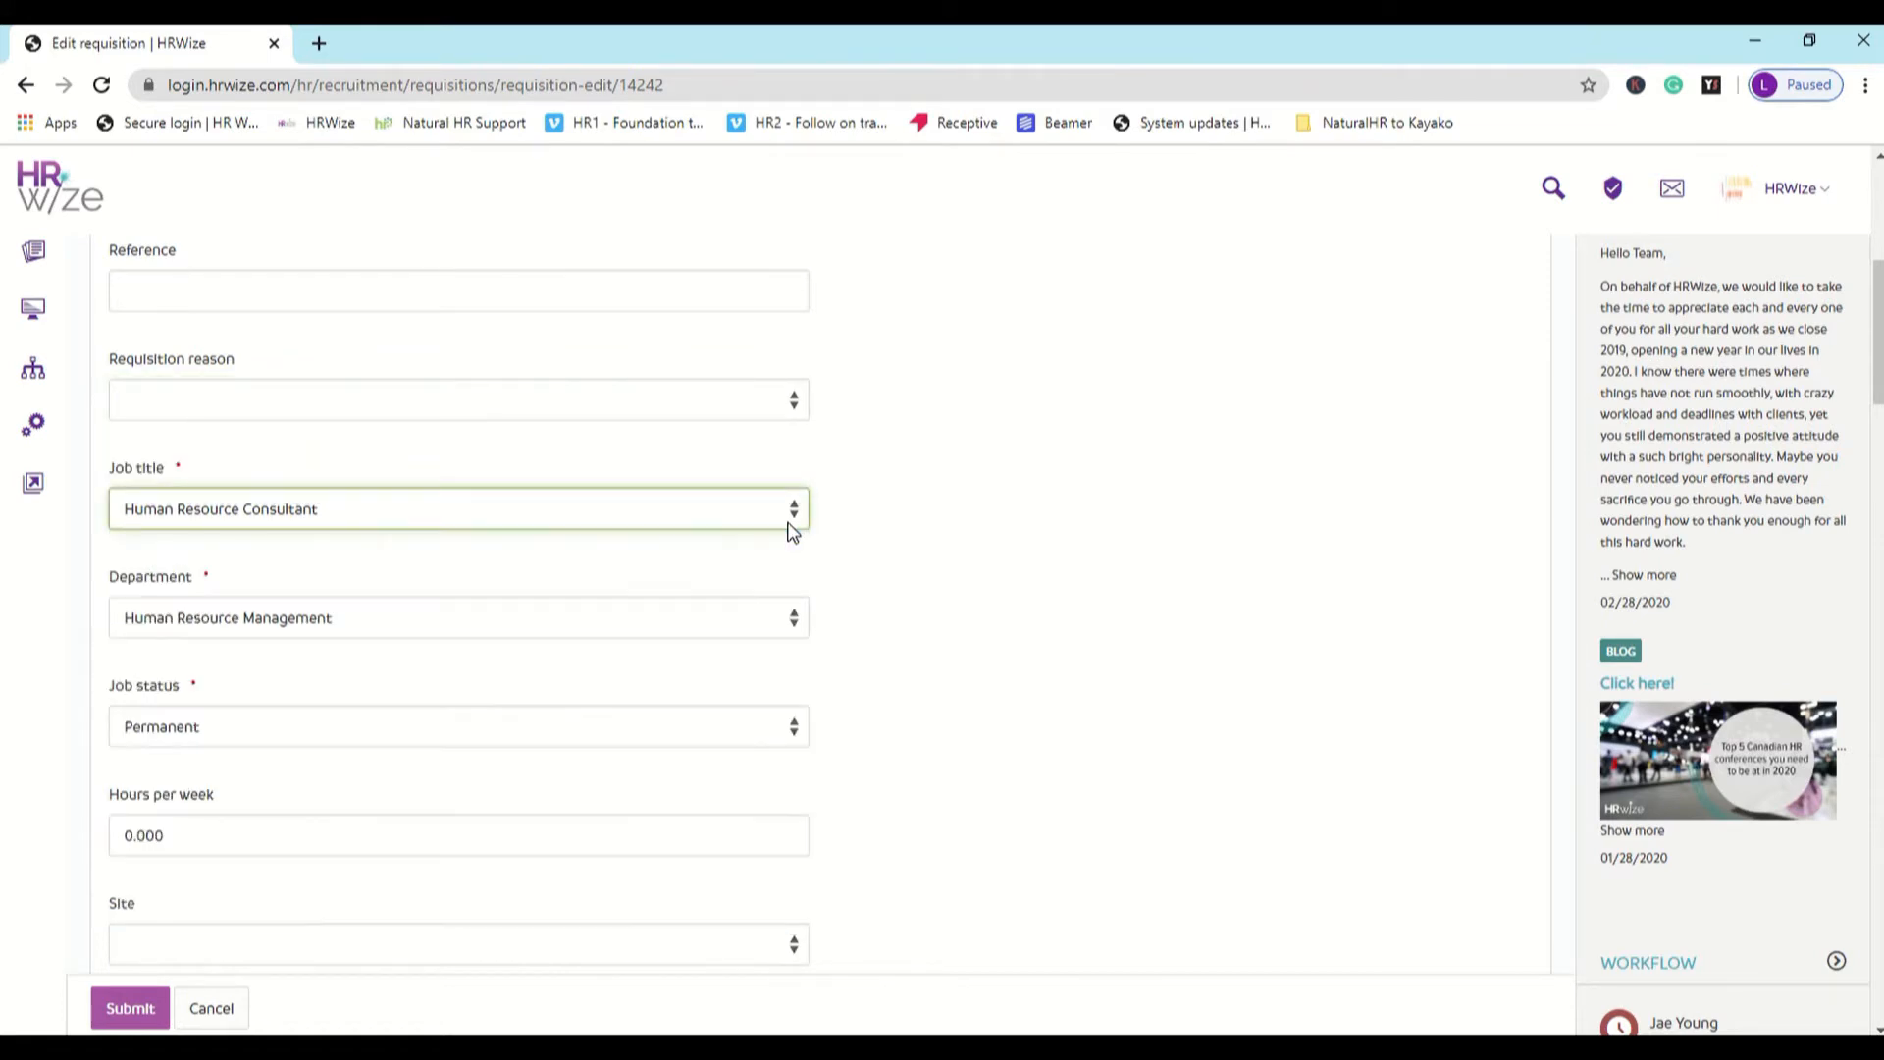
click(727, 620)
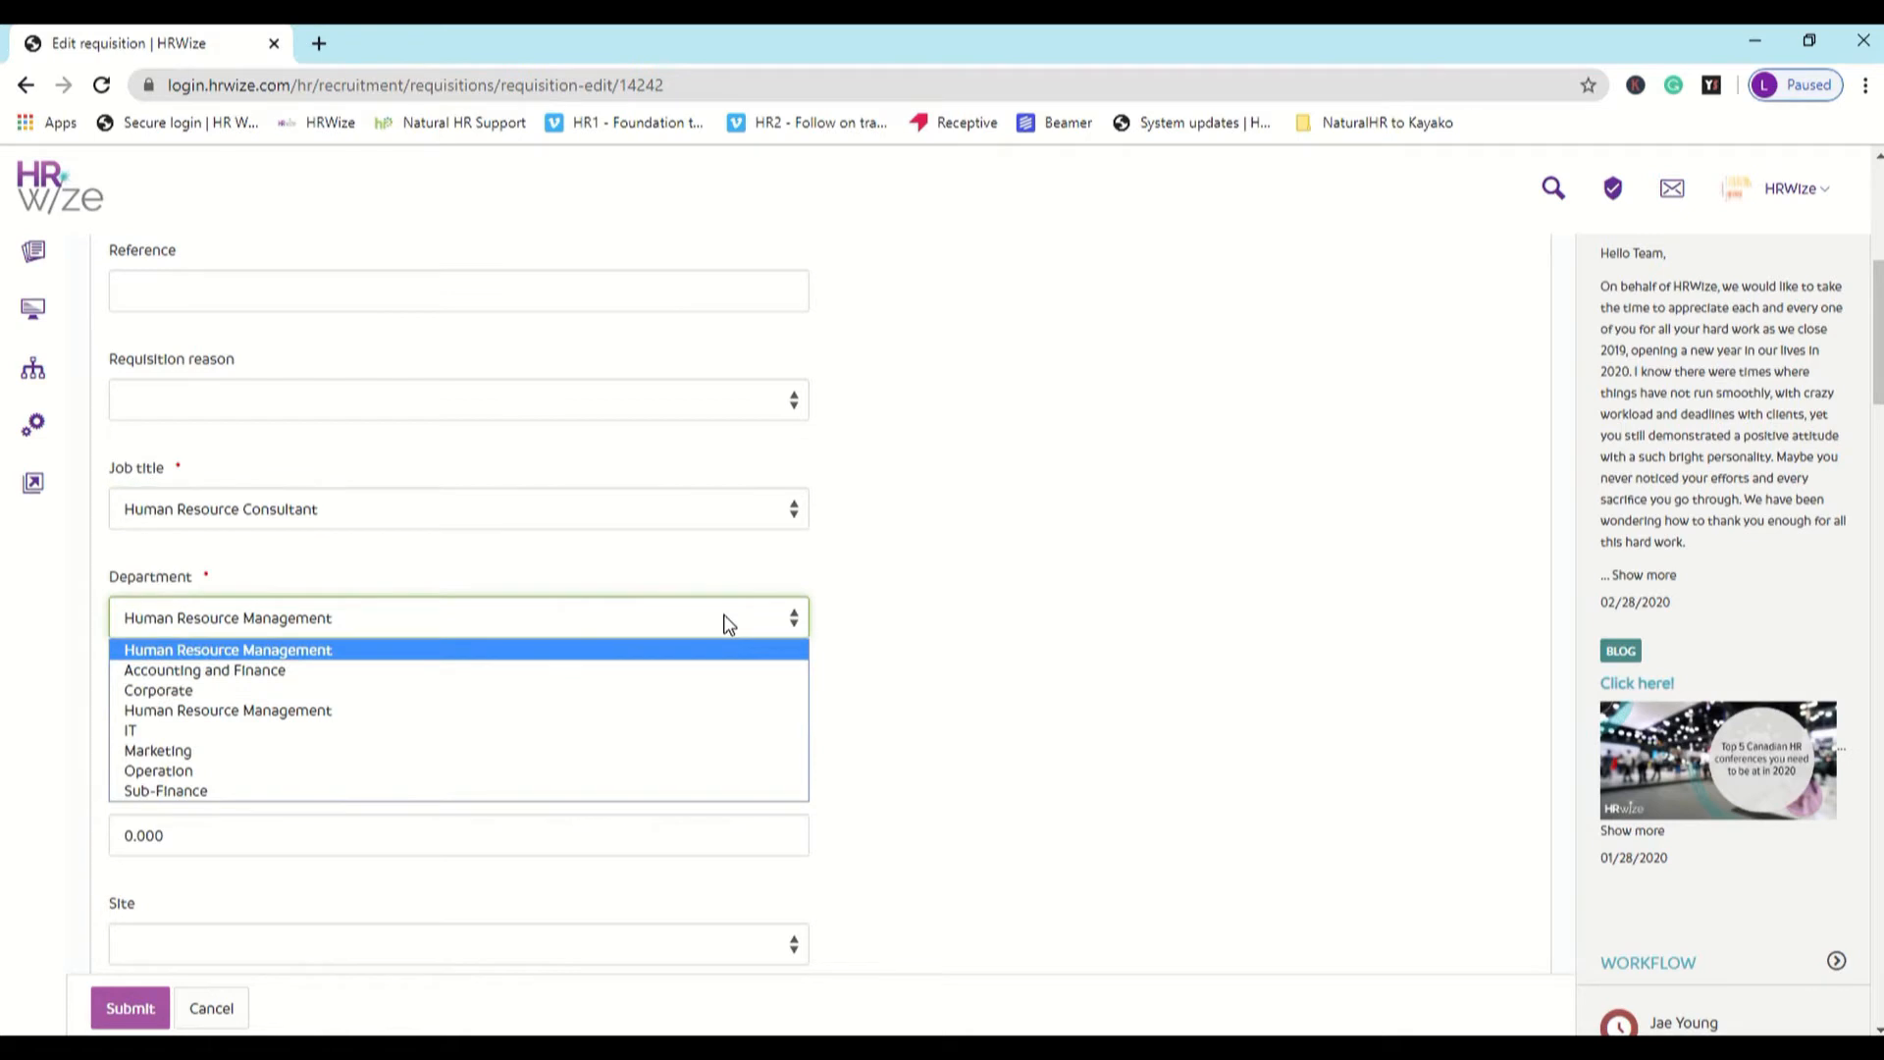
click(727, 624)
click(710, 733)
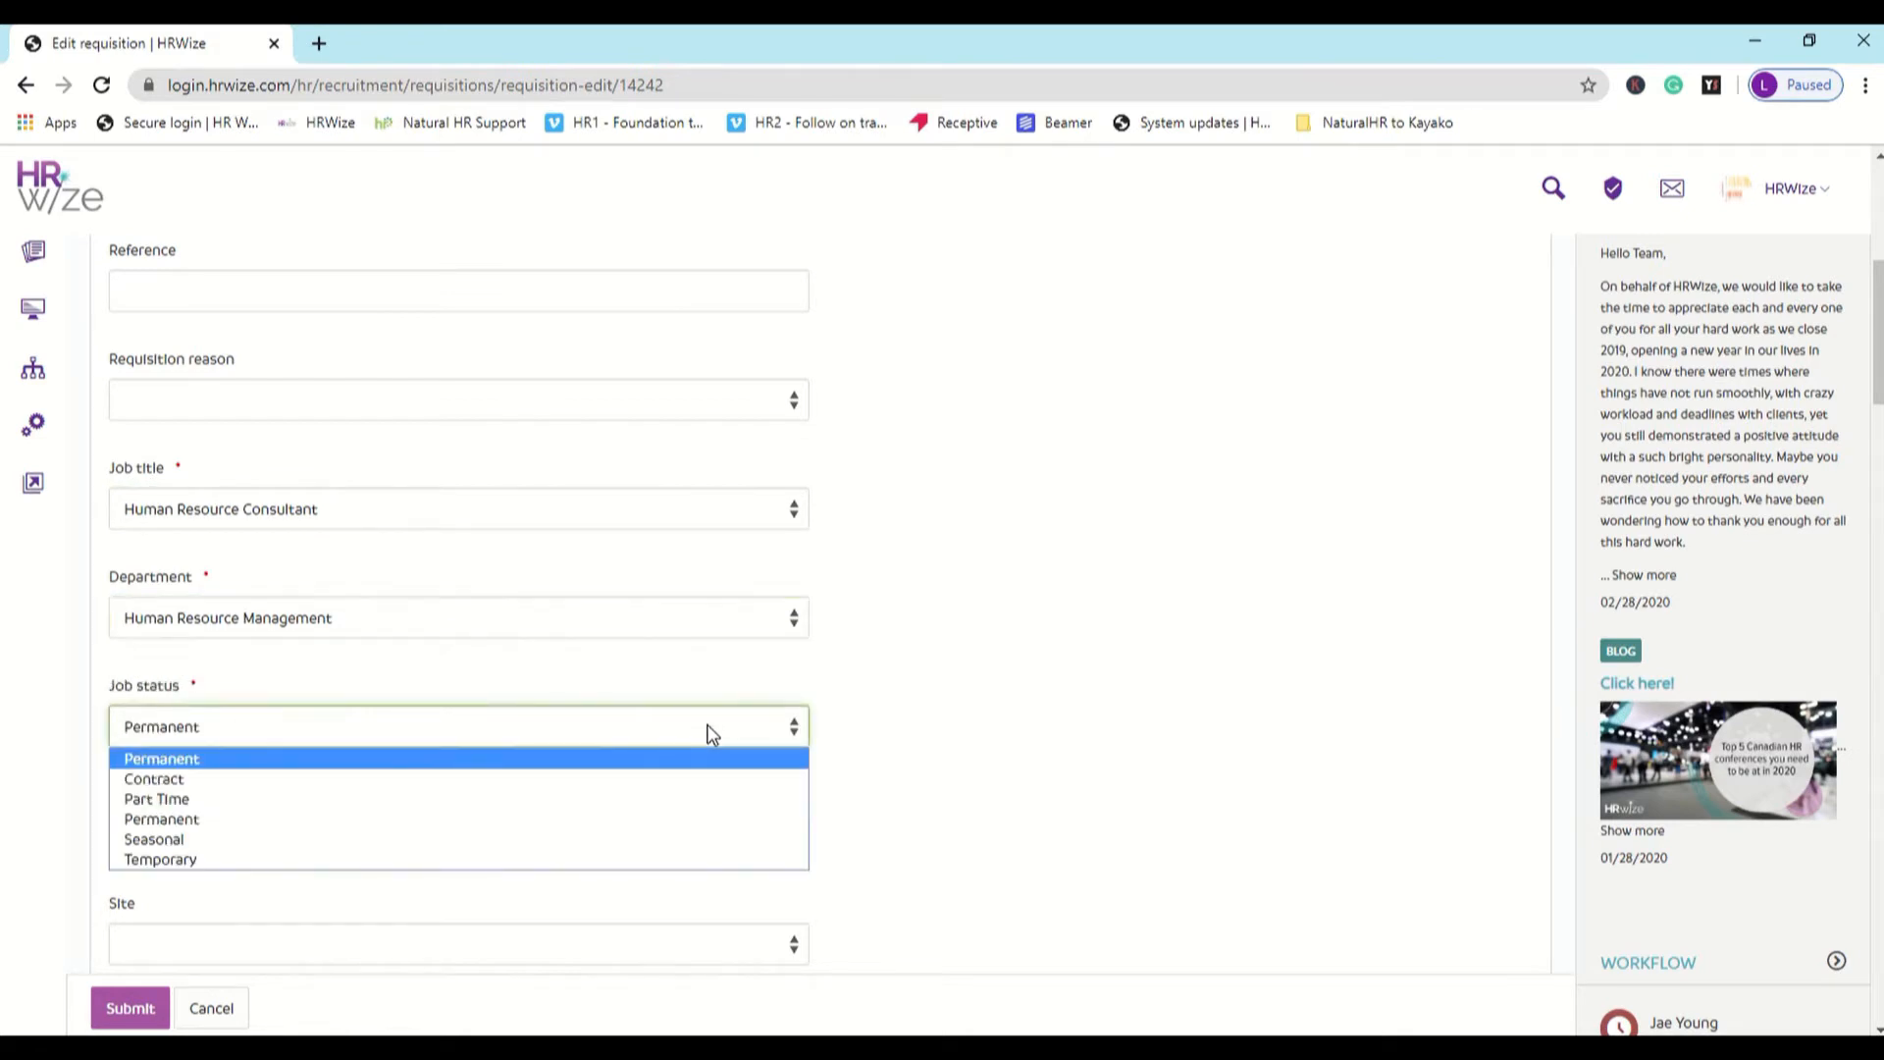
click(711, 733)
- Assign the fourth listed employee as the requisition's hiring manager
scroll(712, 734, down, 4)
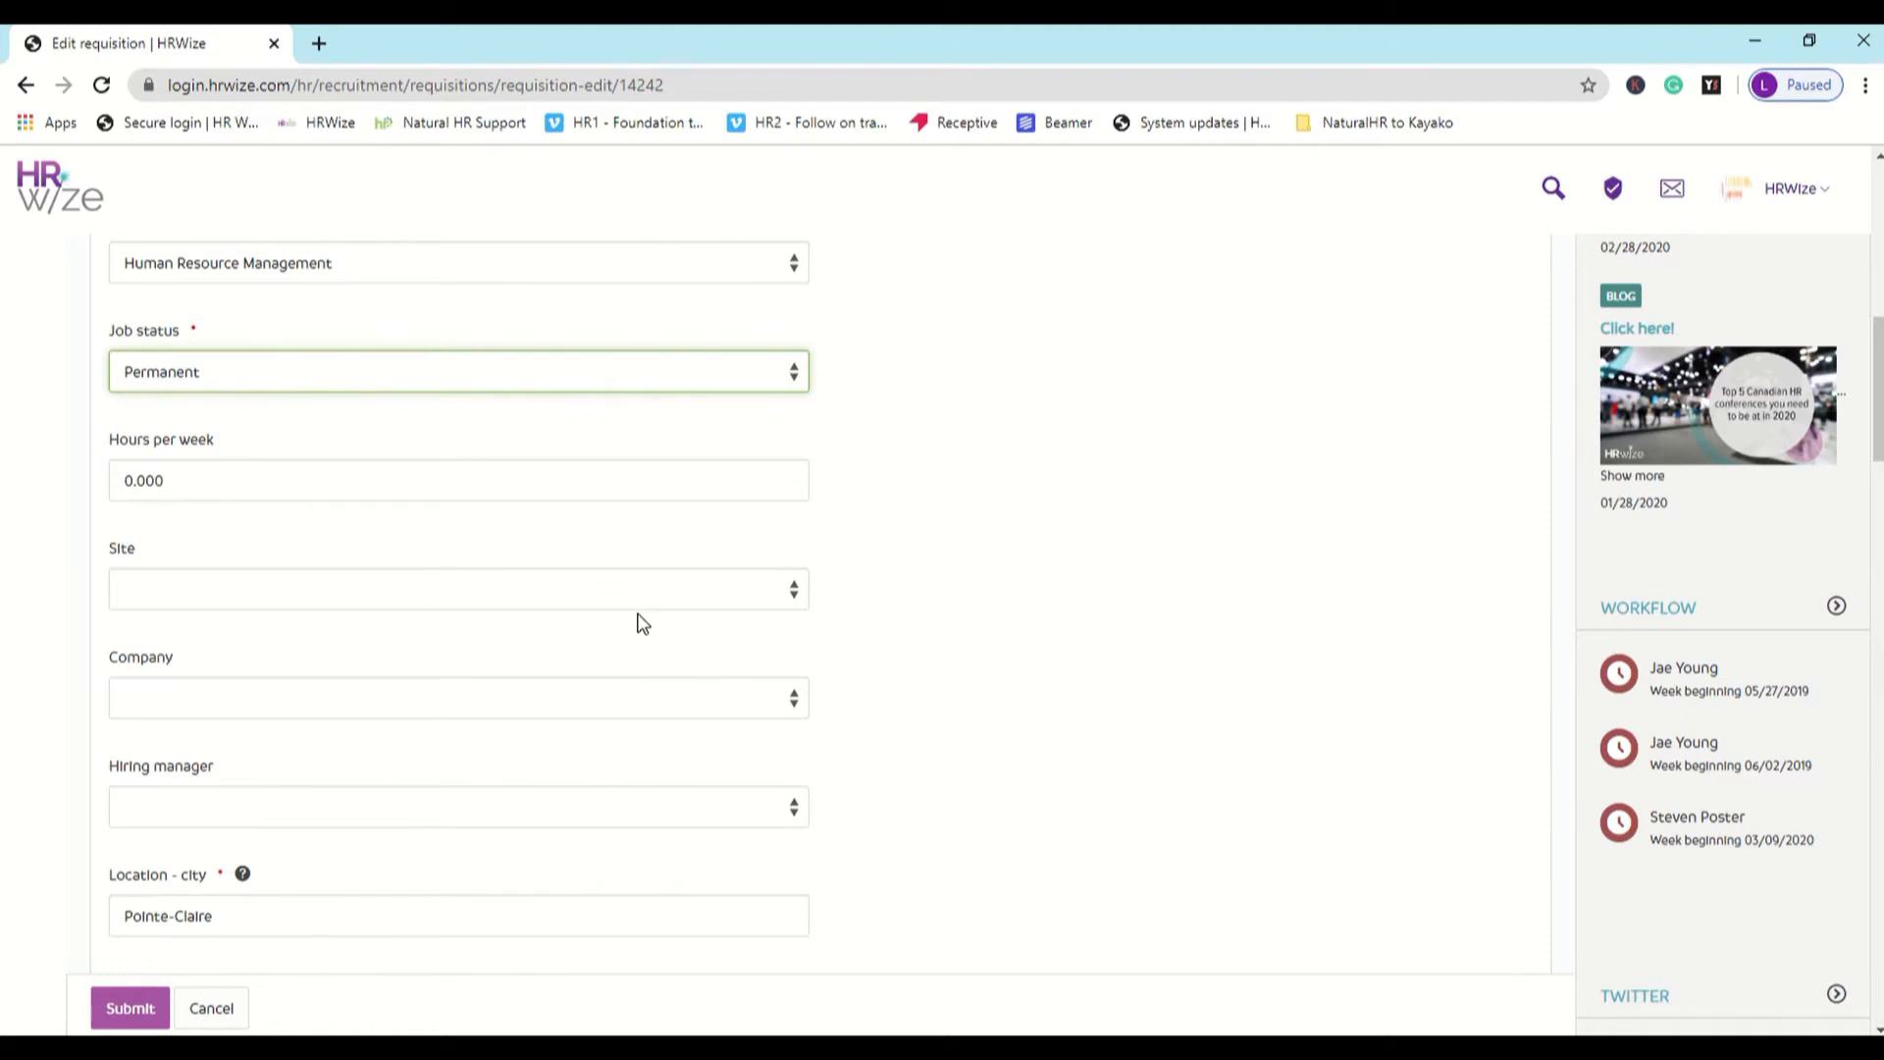
scroll(640, 621, down, 4)
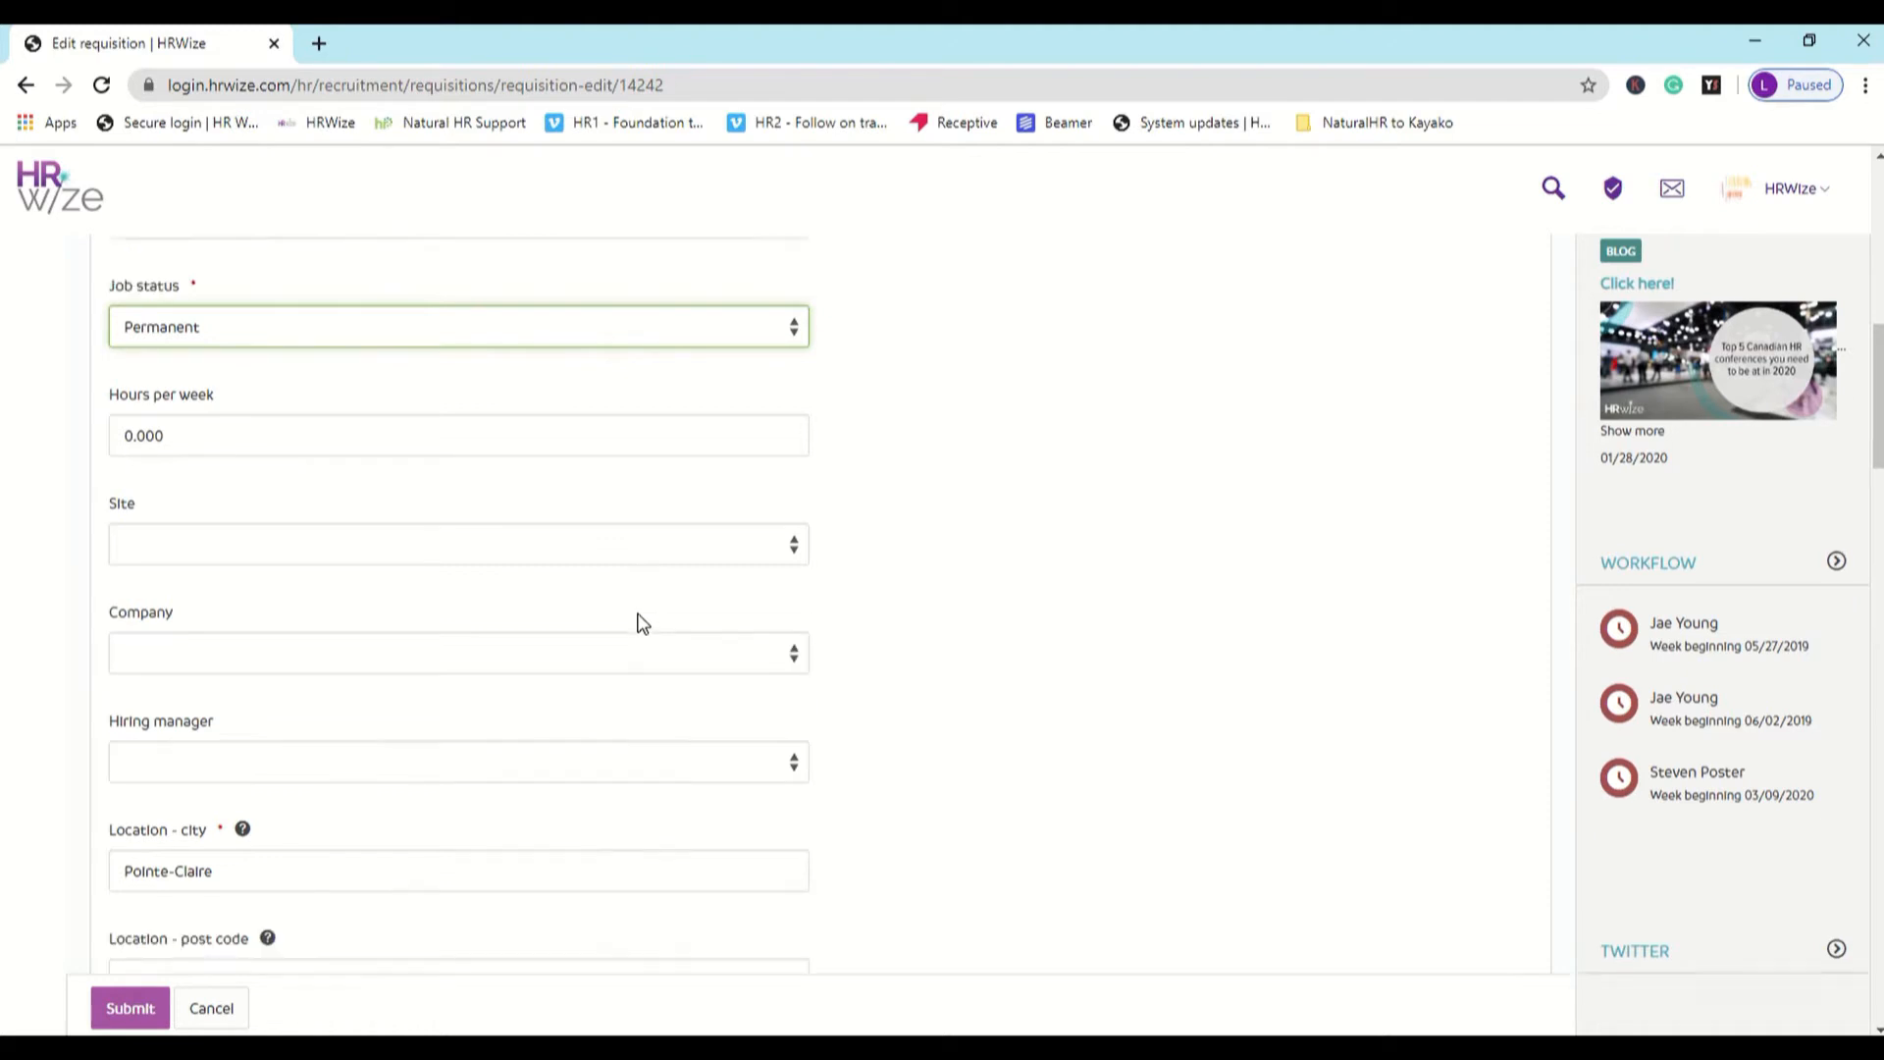
click(549, 464)
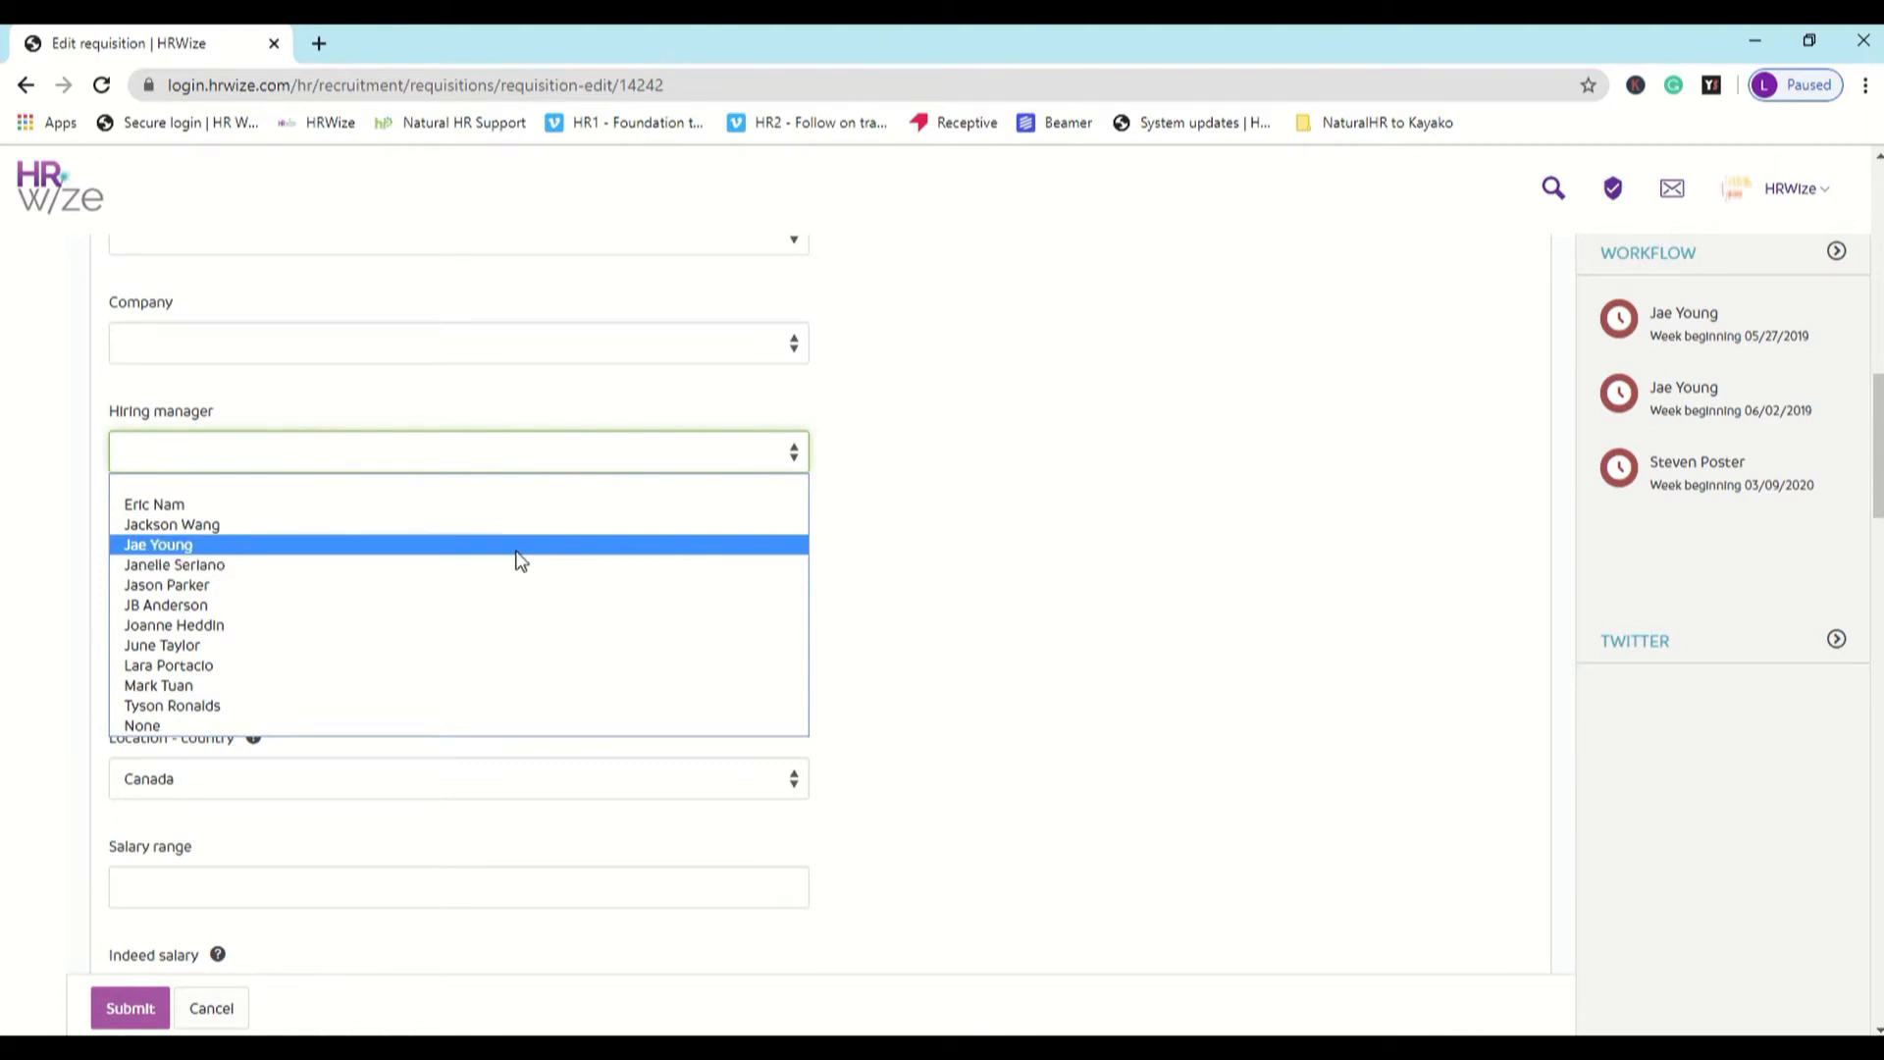
click(502, 565)
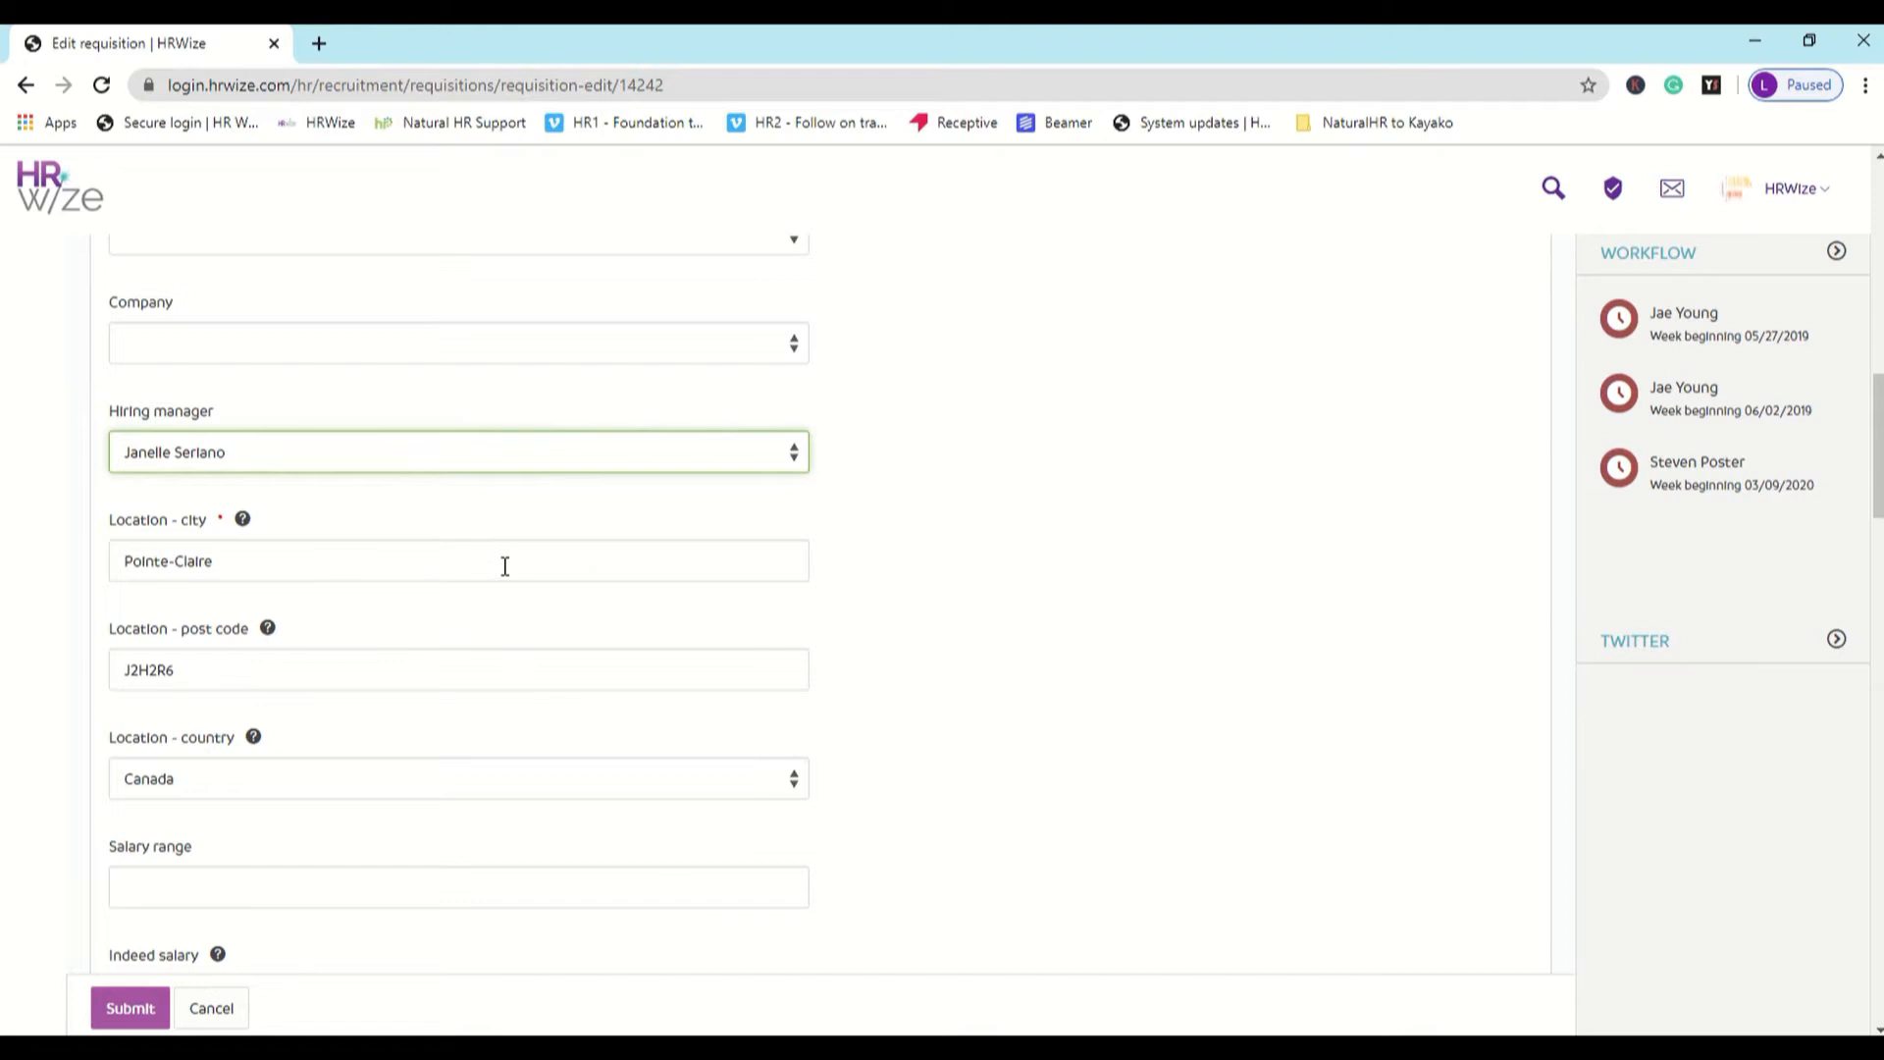
- Set the requisition's closing date to 06/01/2020 and its job start date to 06/15/2020
scroll(505, 566, down, 1)
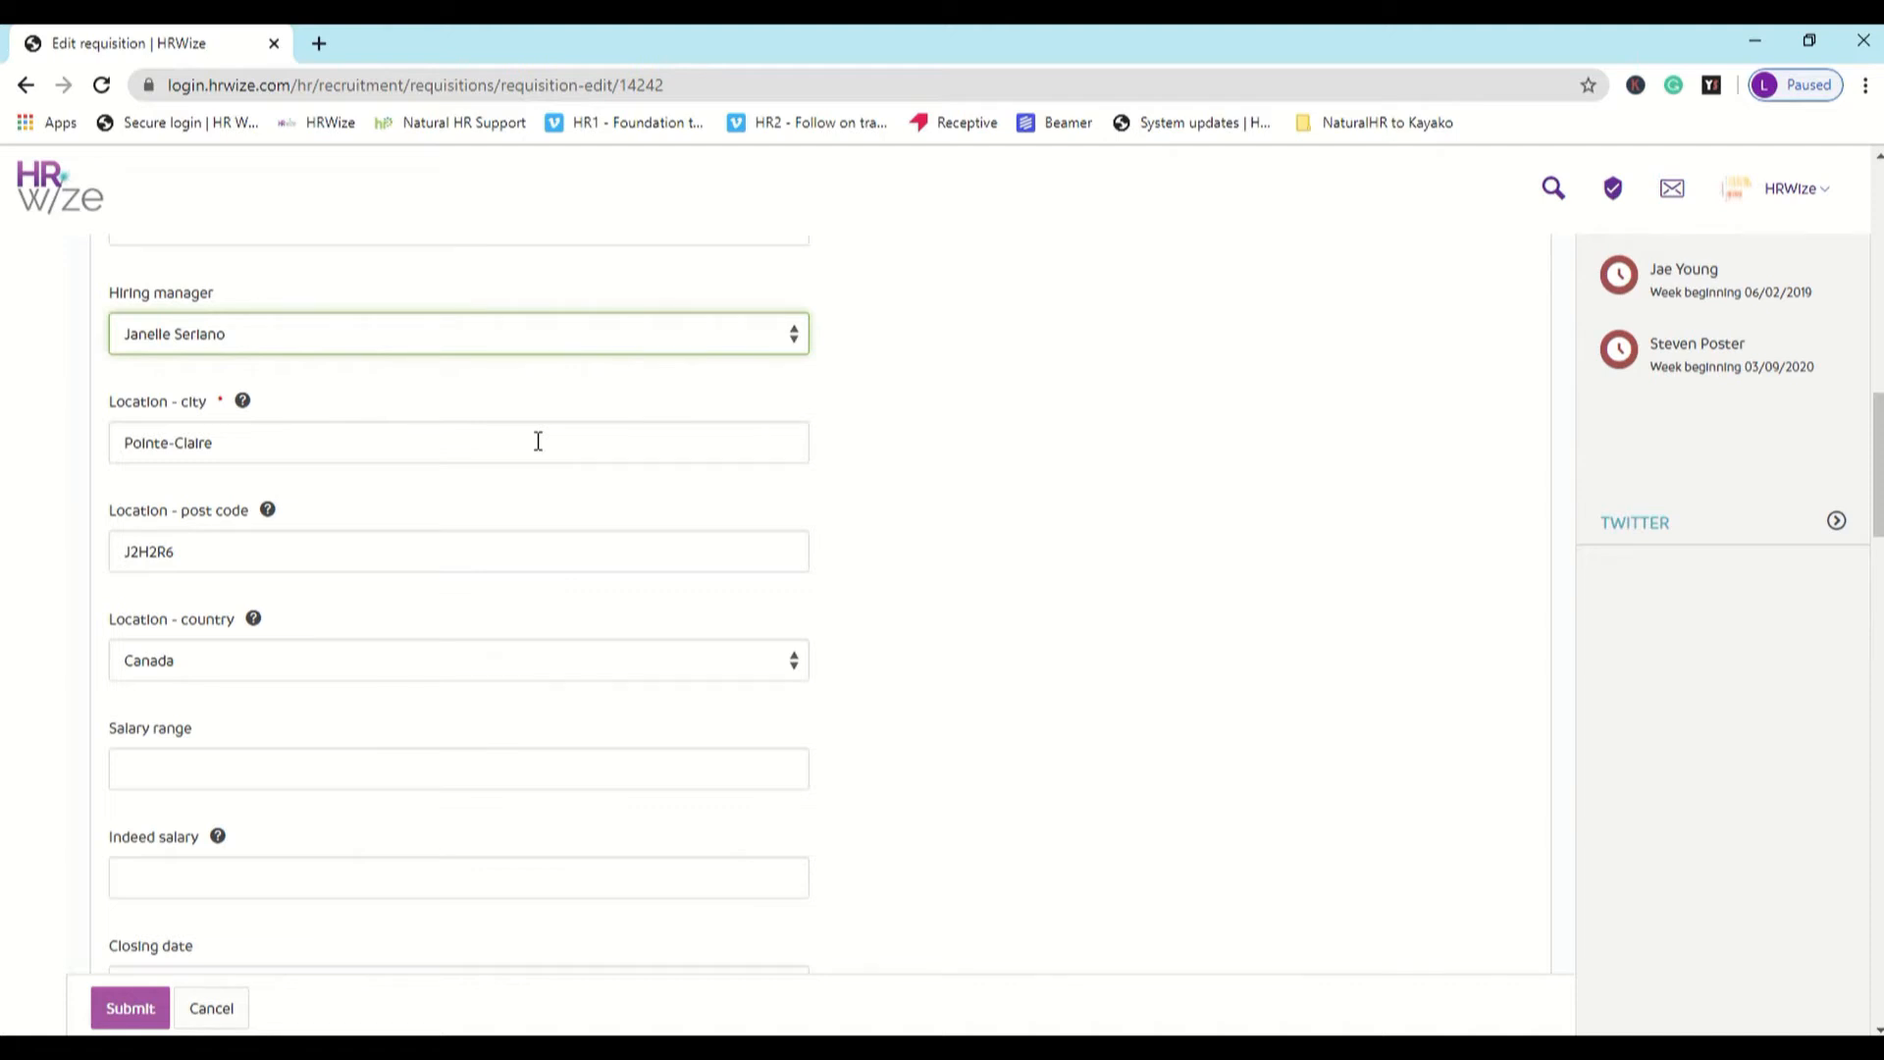
scroll(538, 442, down, 3)
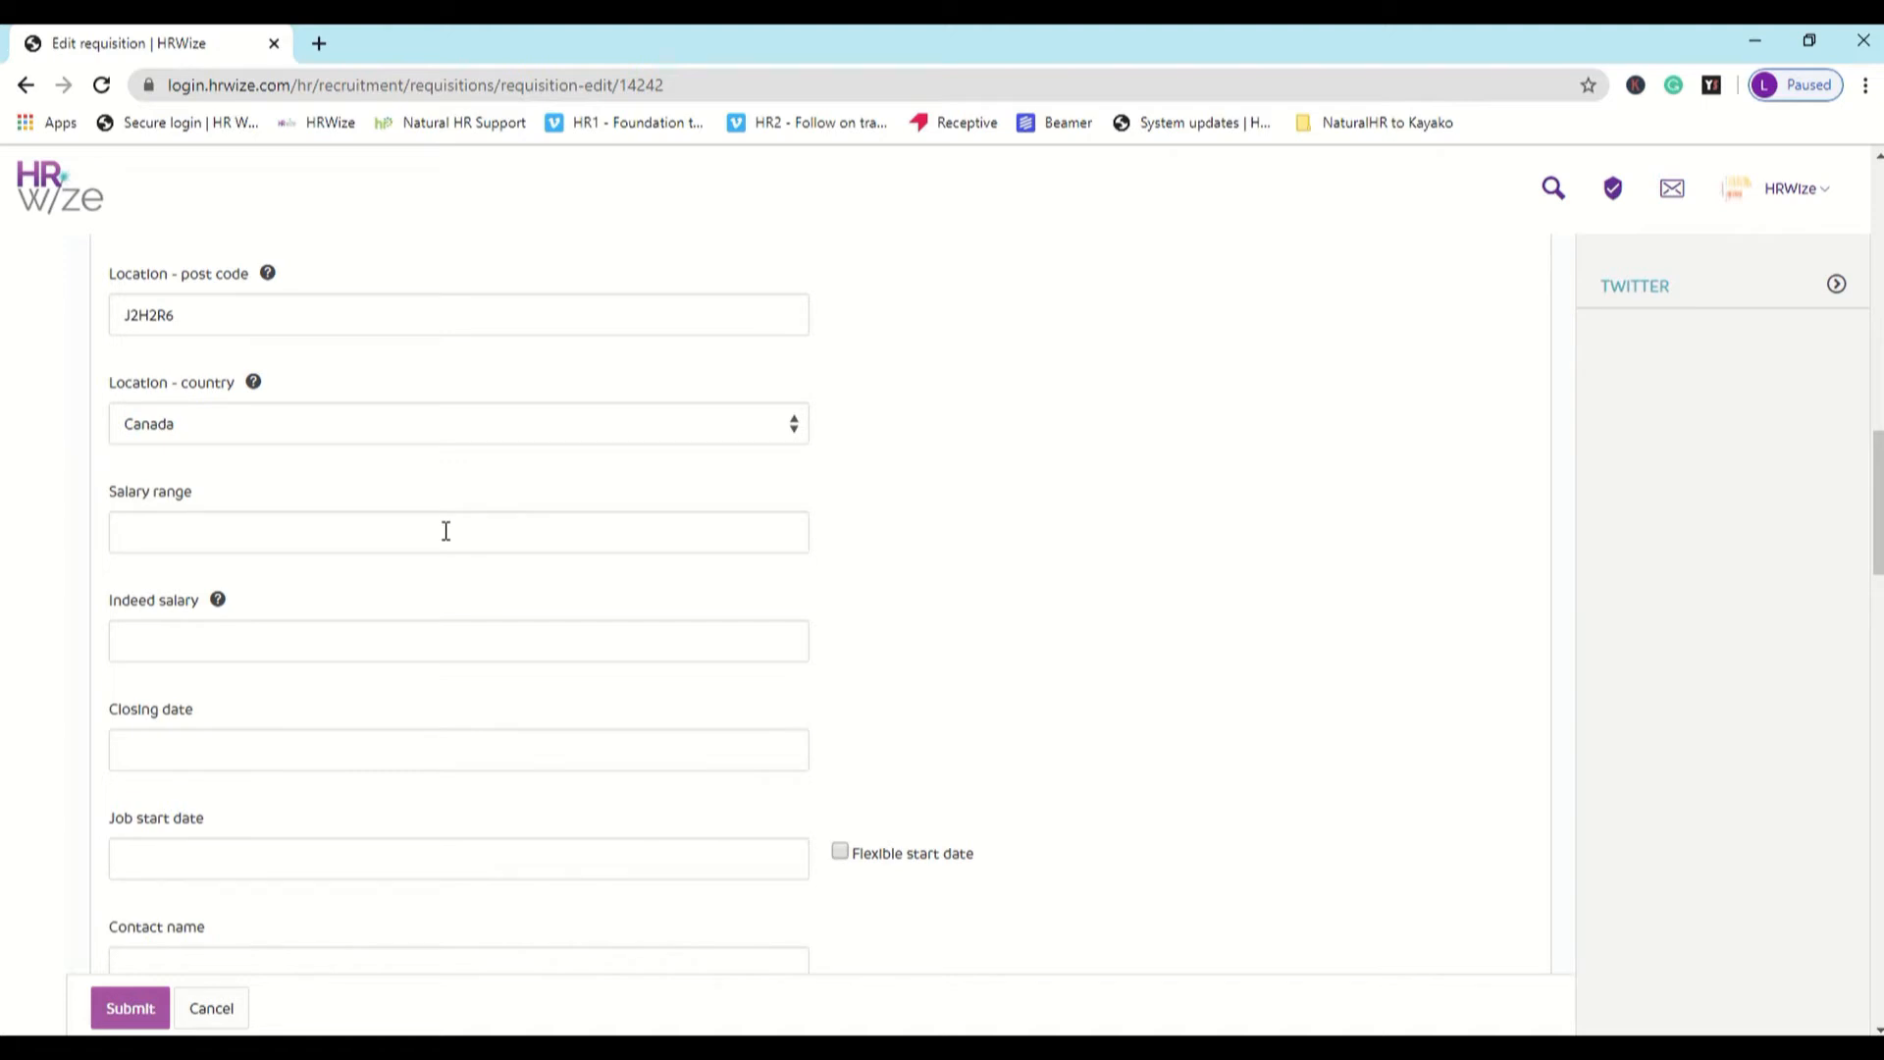
scroll(446, 531, down, 2)
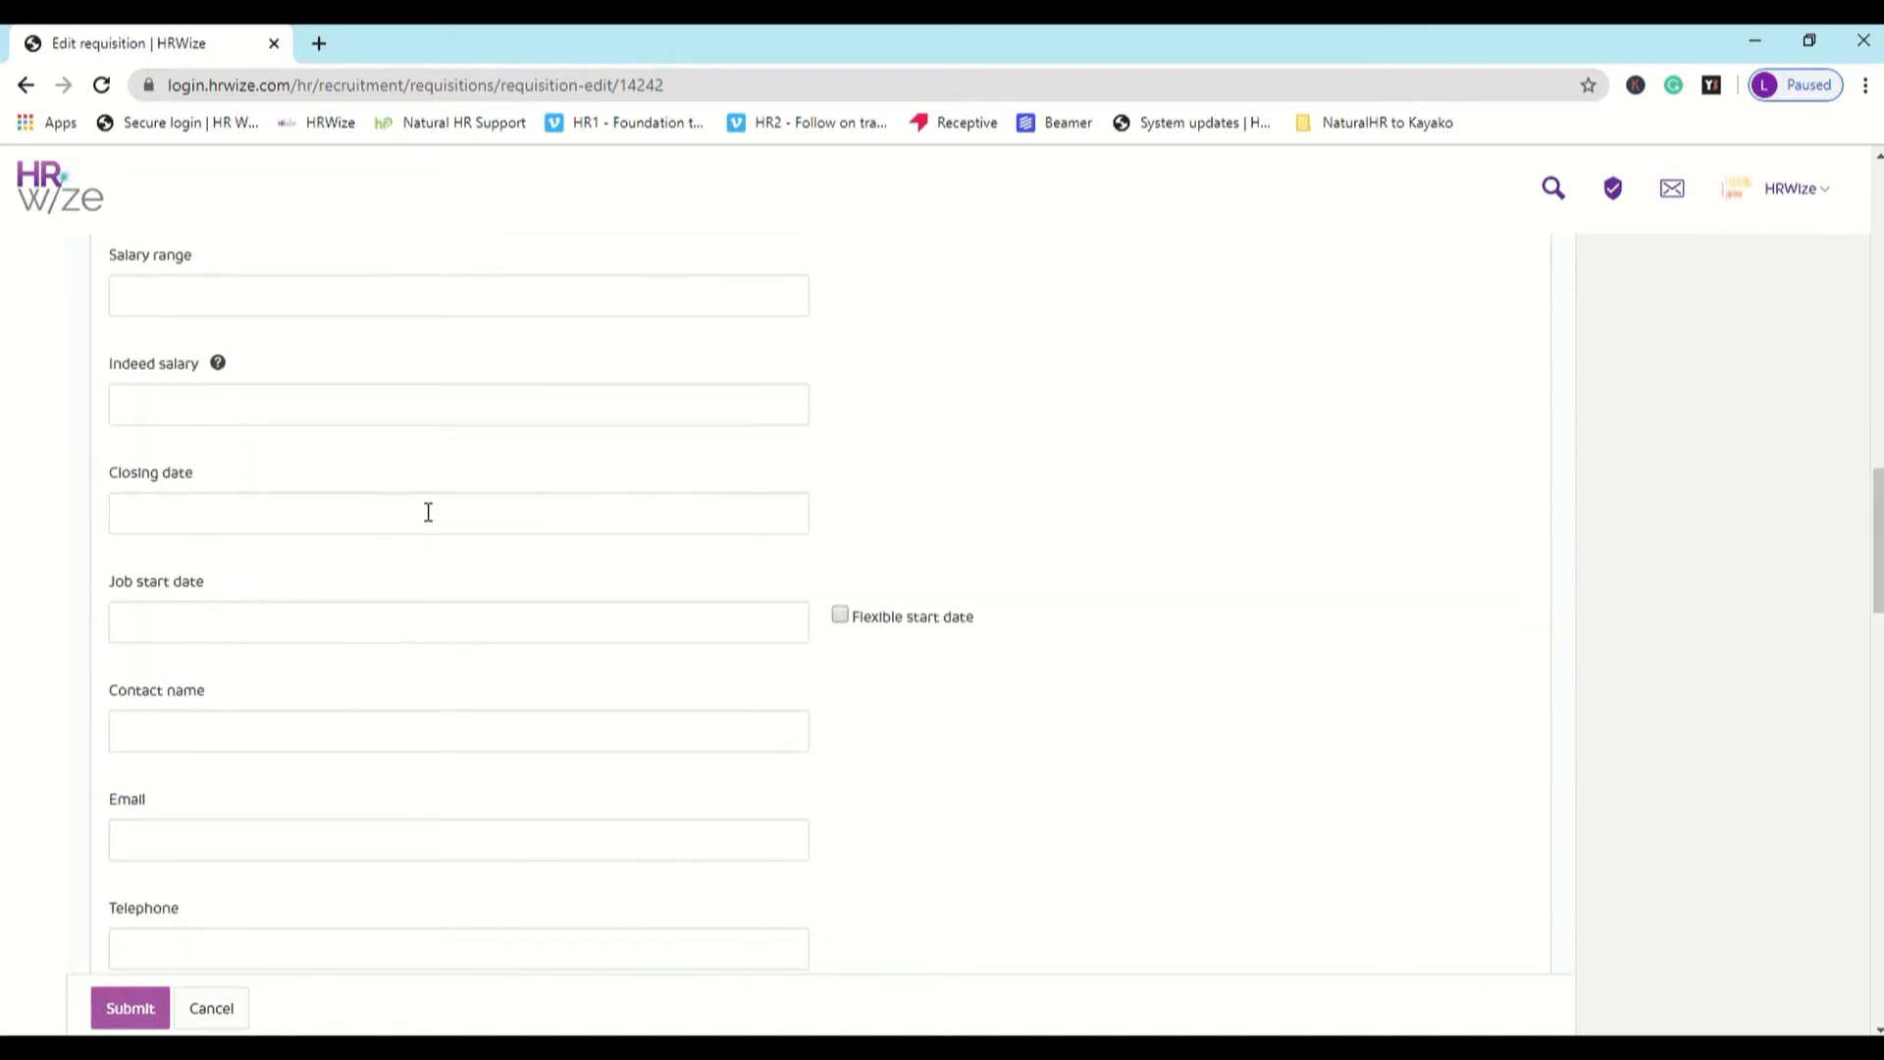
click(428, 511)
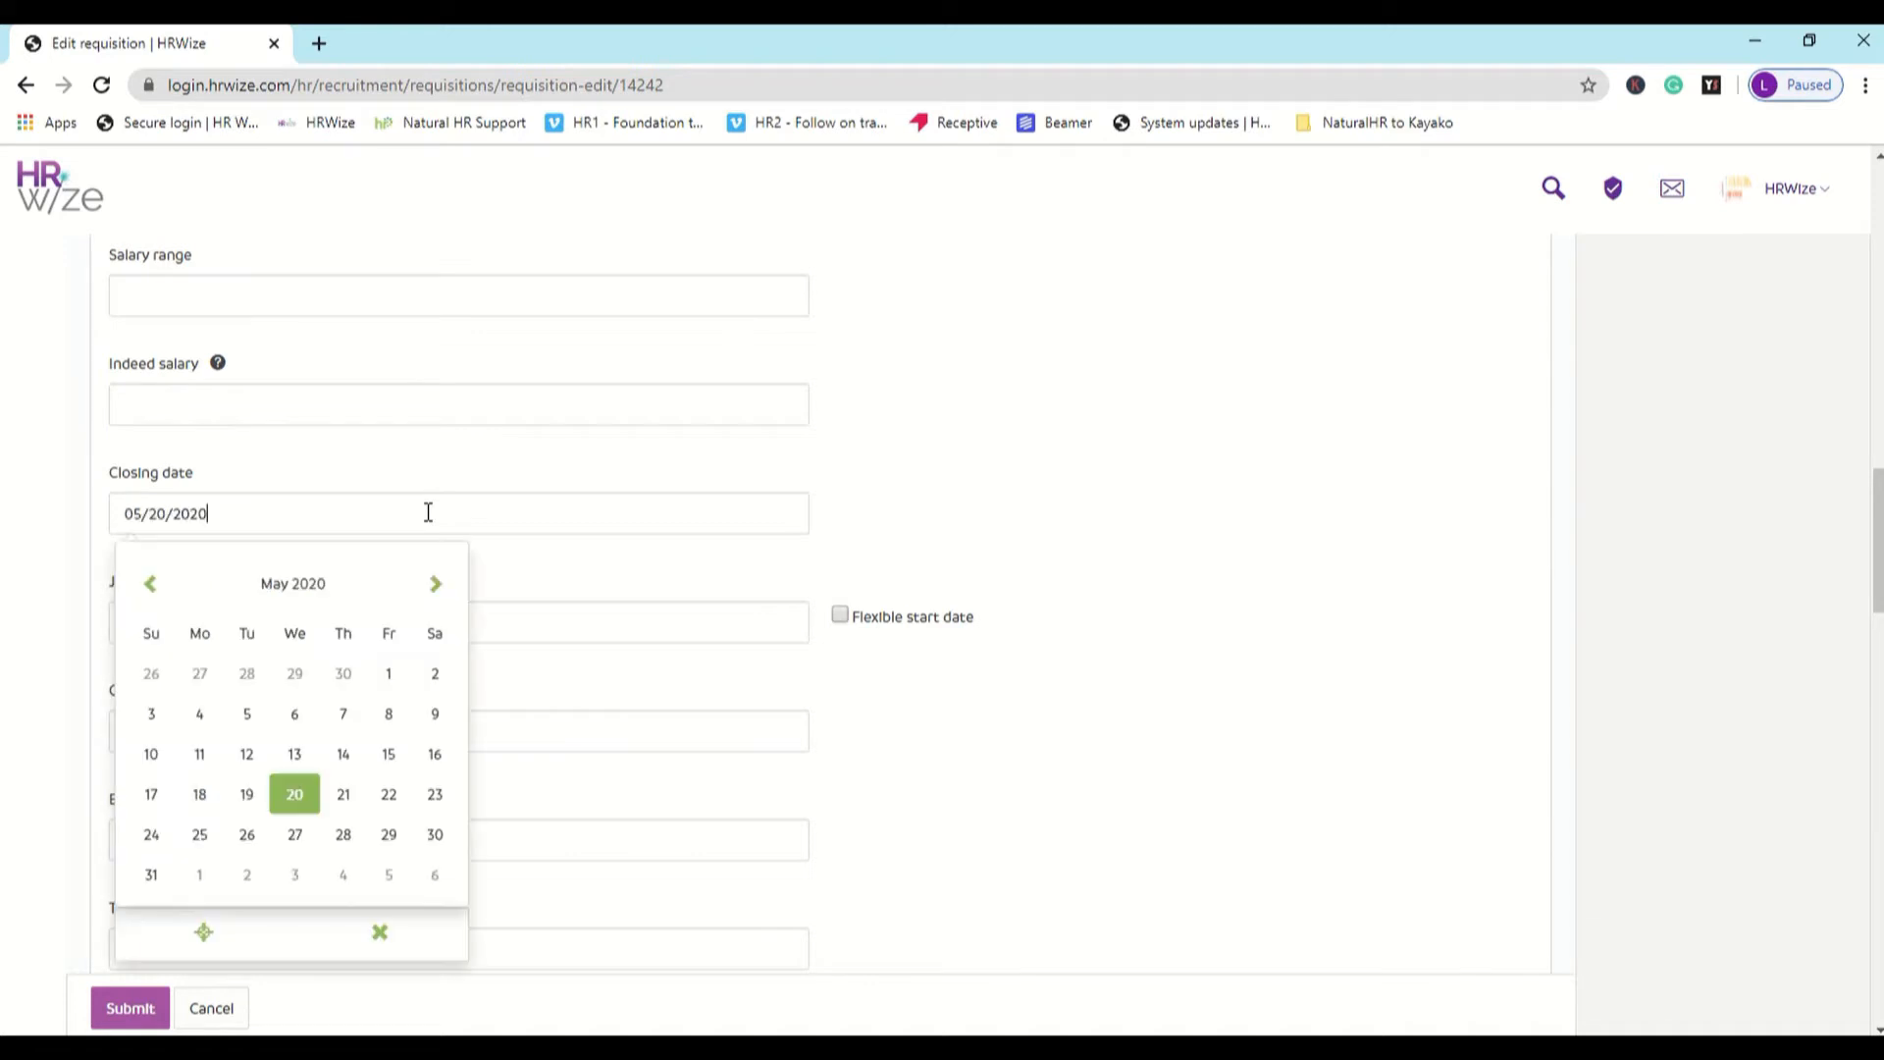
click(200, 877)
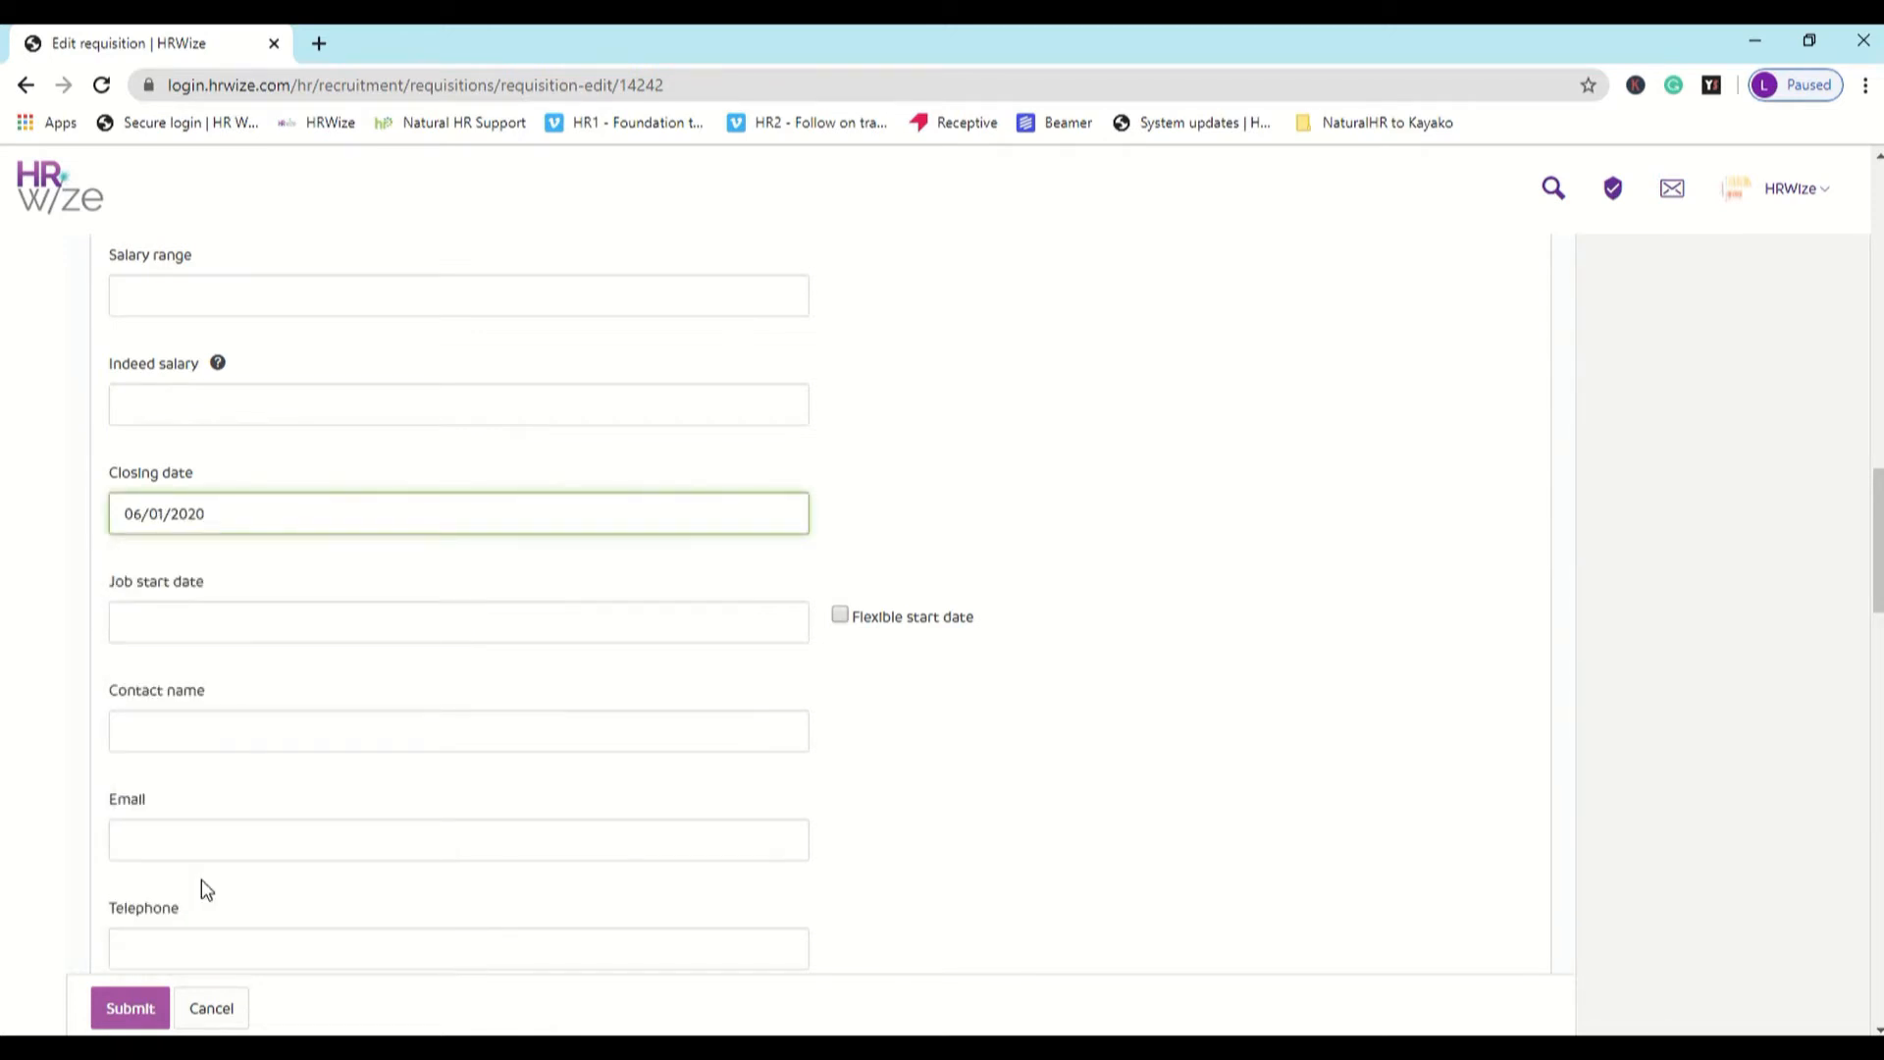
click(437, 614)
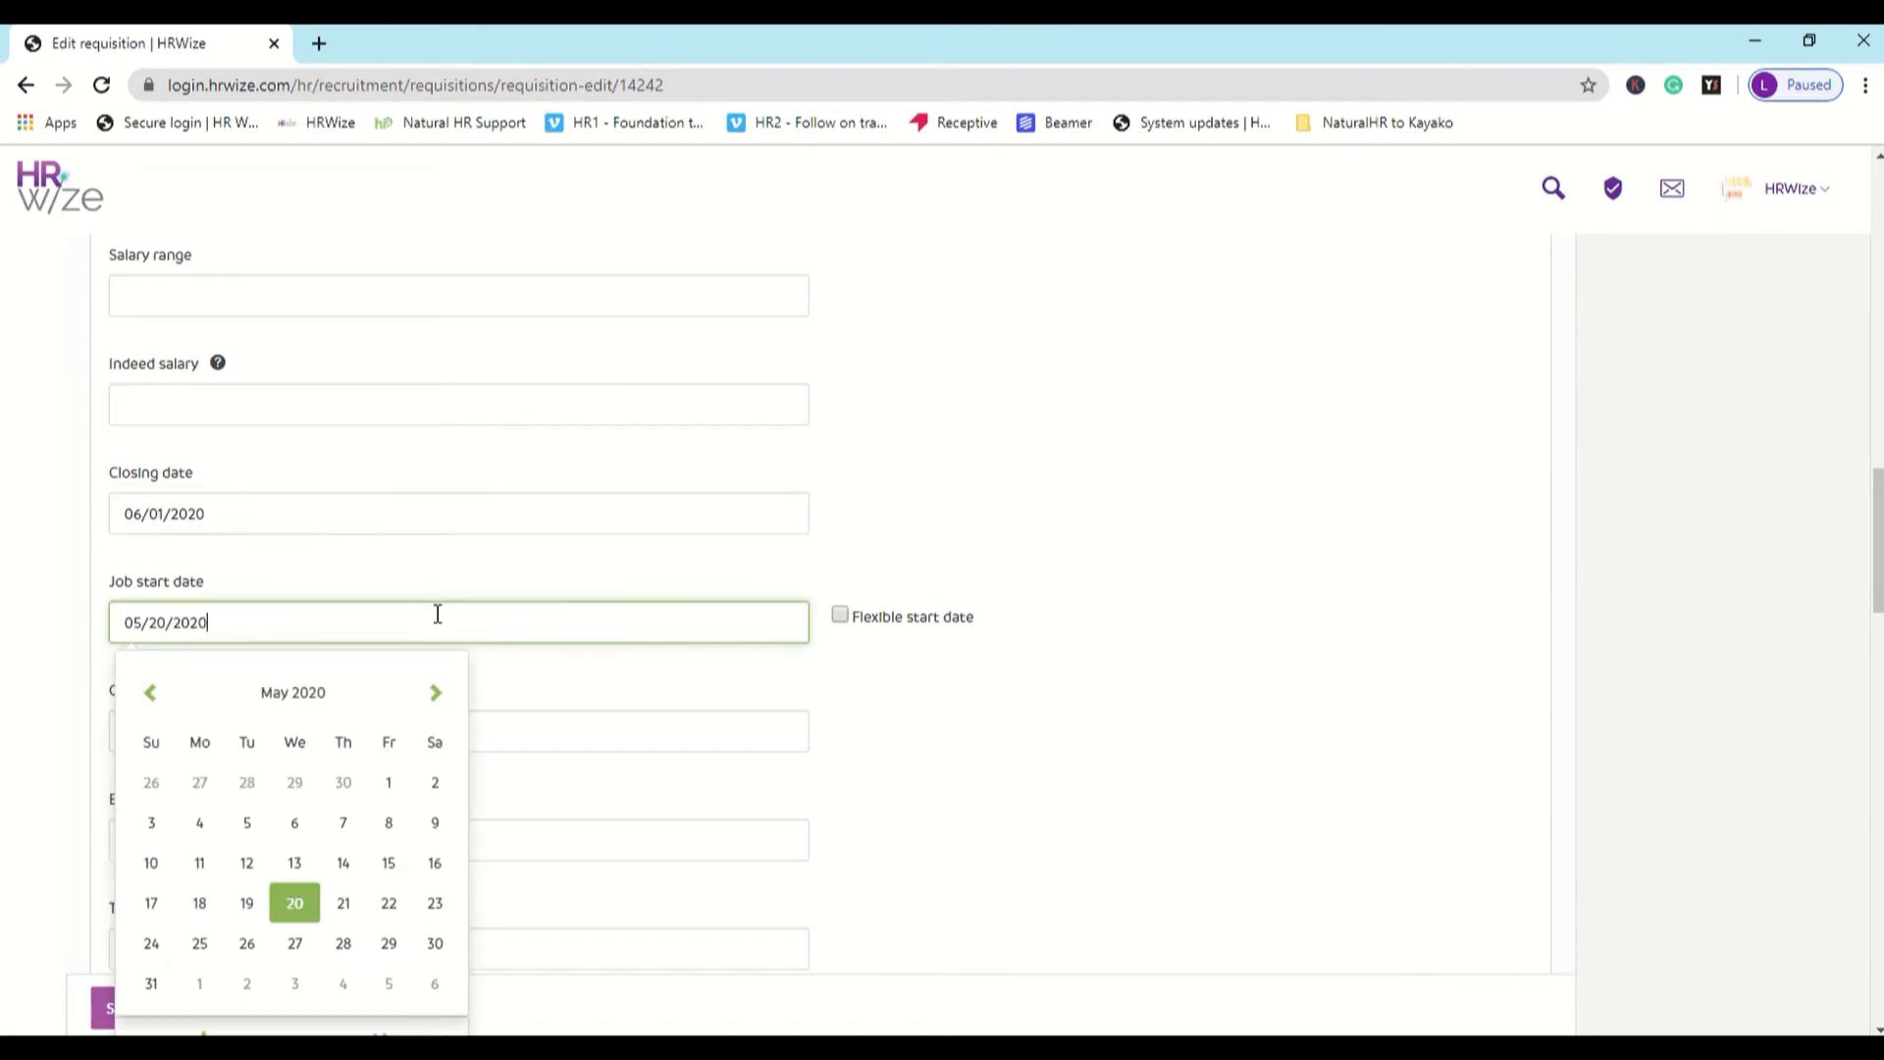
click(436, 695)
click(201, 868)
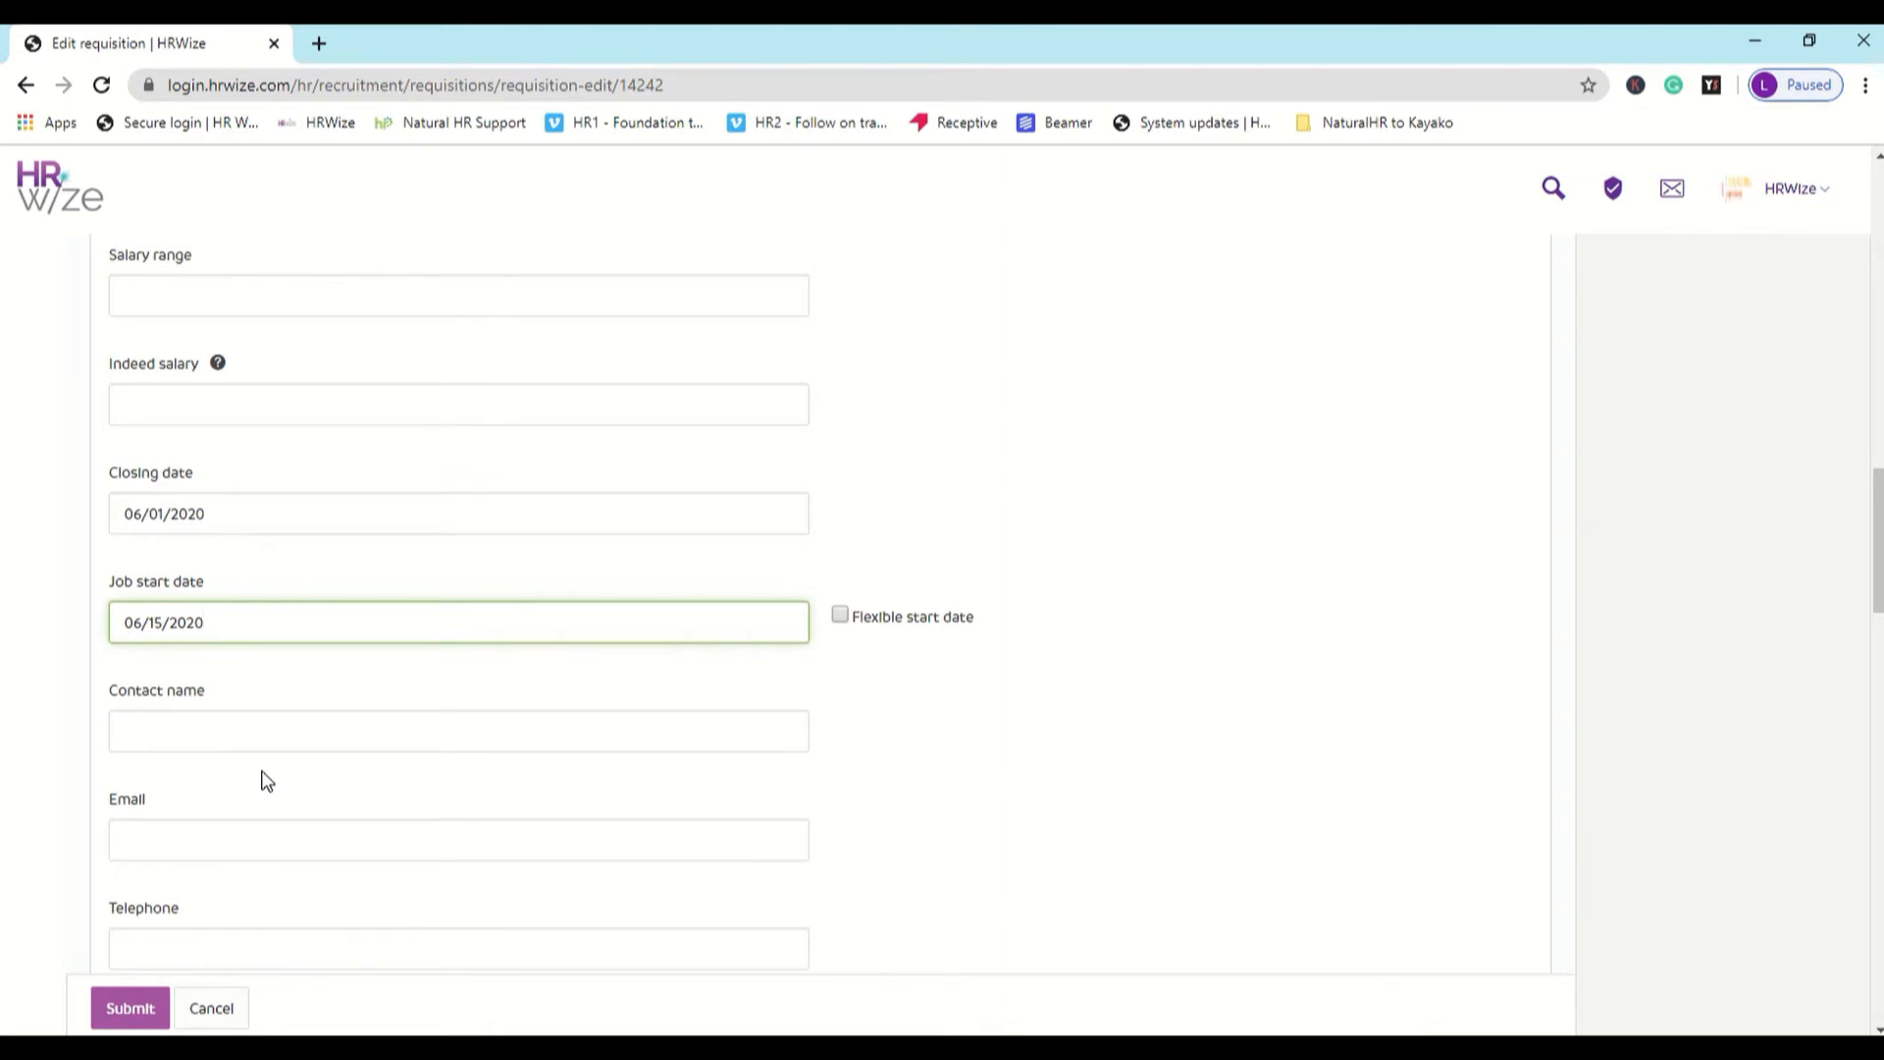
- Open the recruitment list page settings in a separate browser tab and switch to it, keeping the requisition open
scroll(263, 780, down, 7)
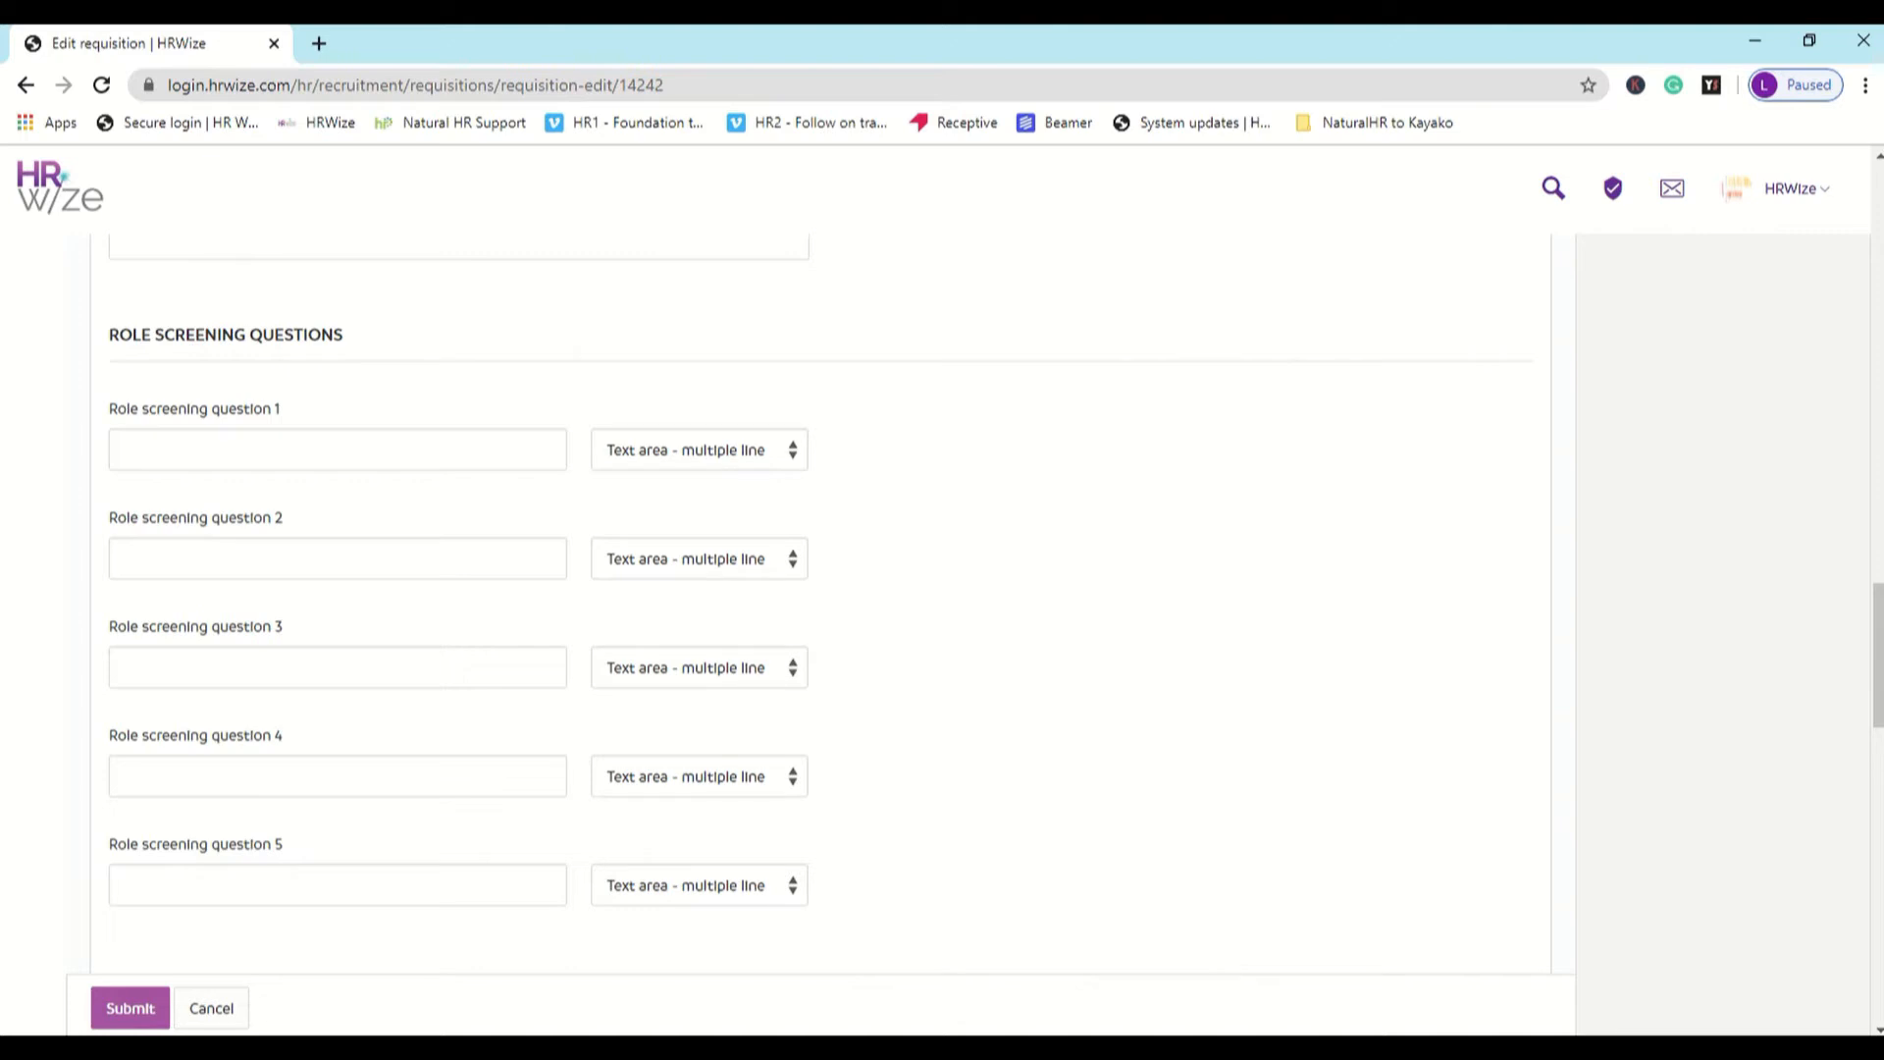
scroll(225, 484, up, 20)
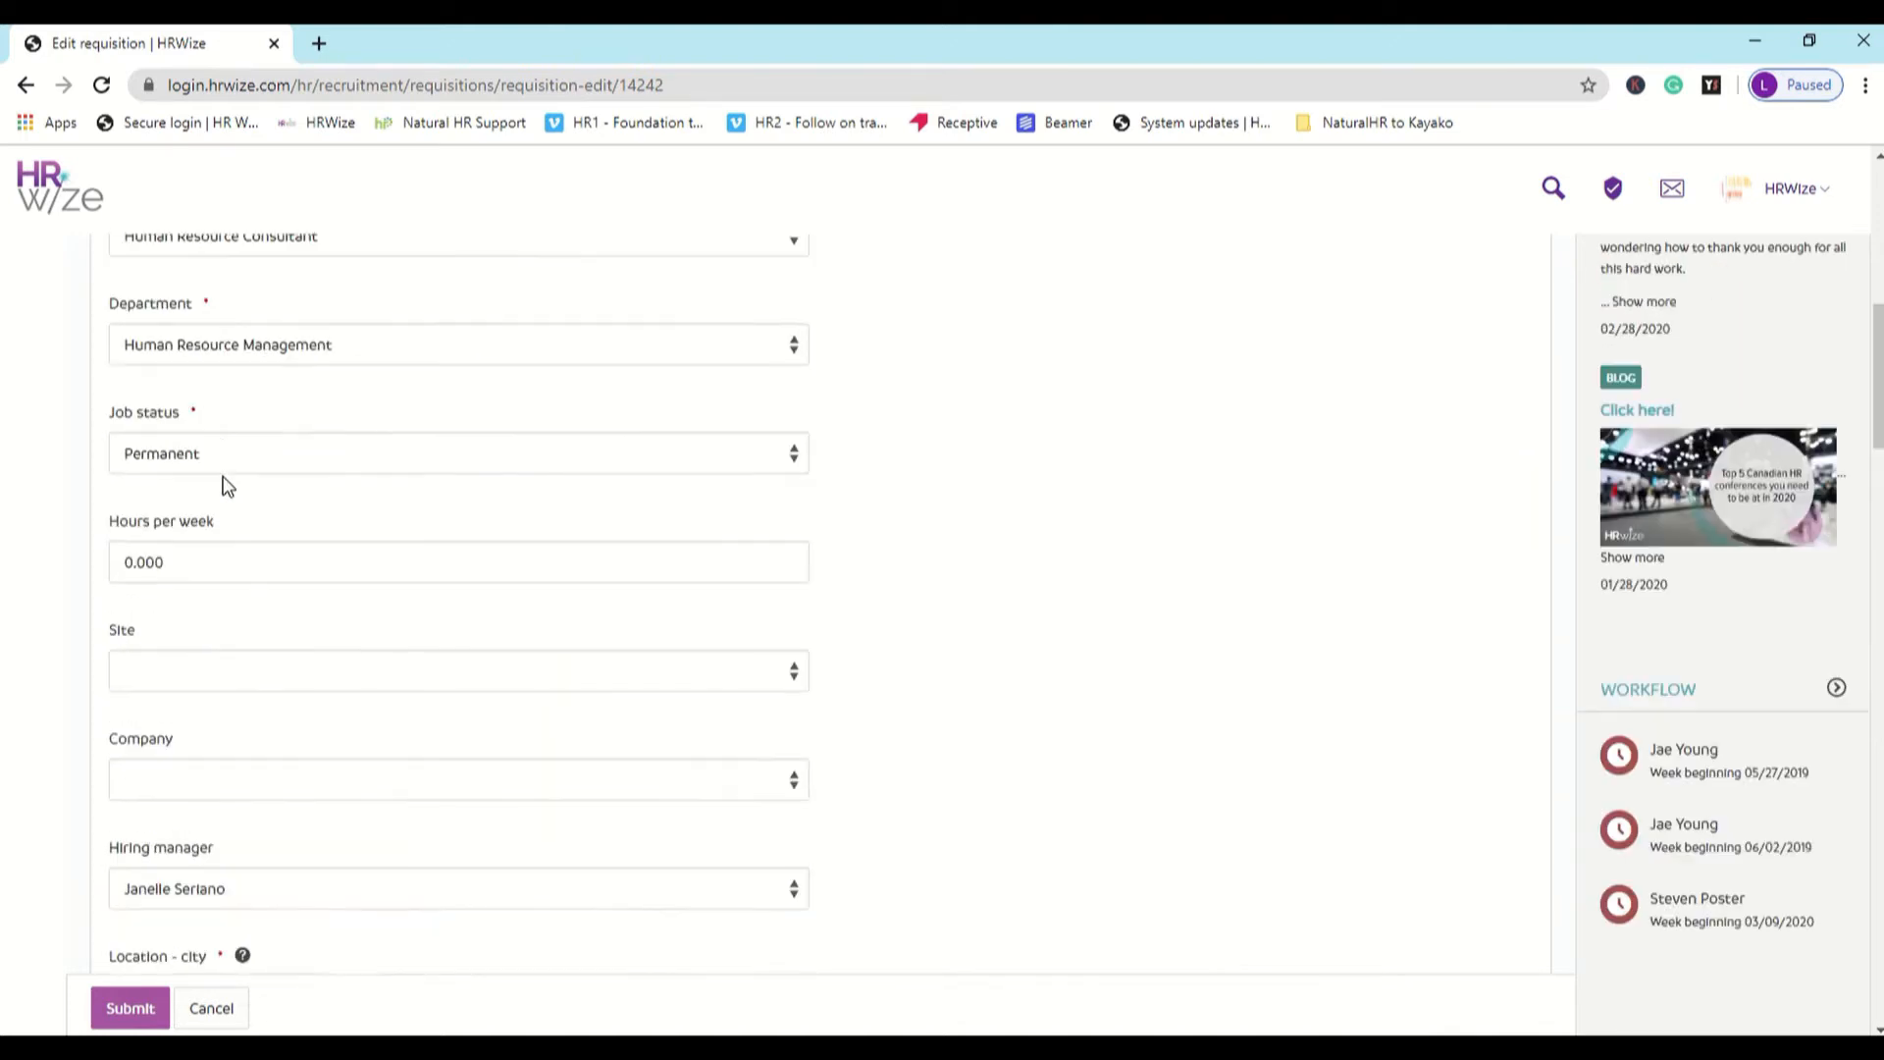
mouse_move(39, 666)
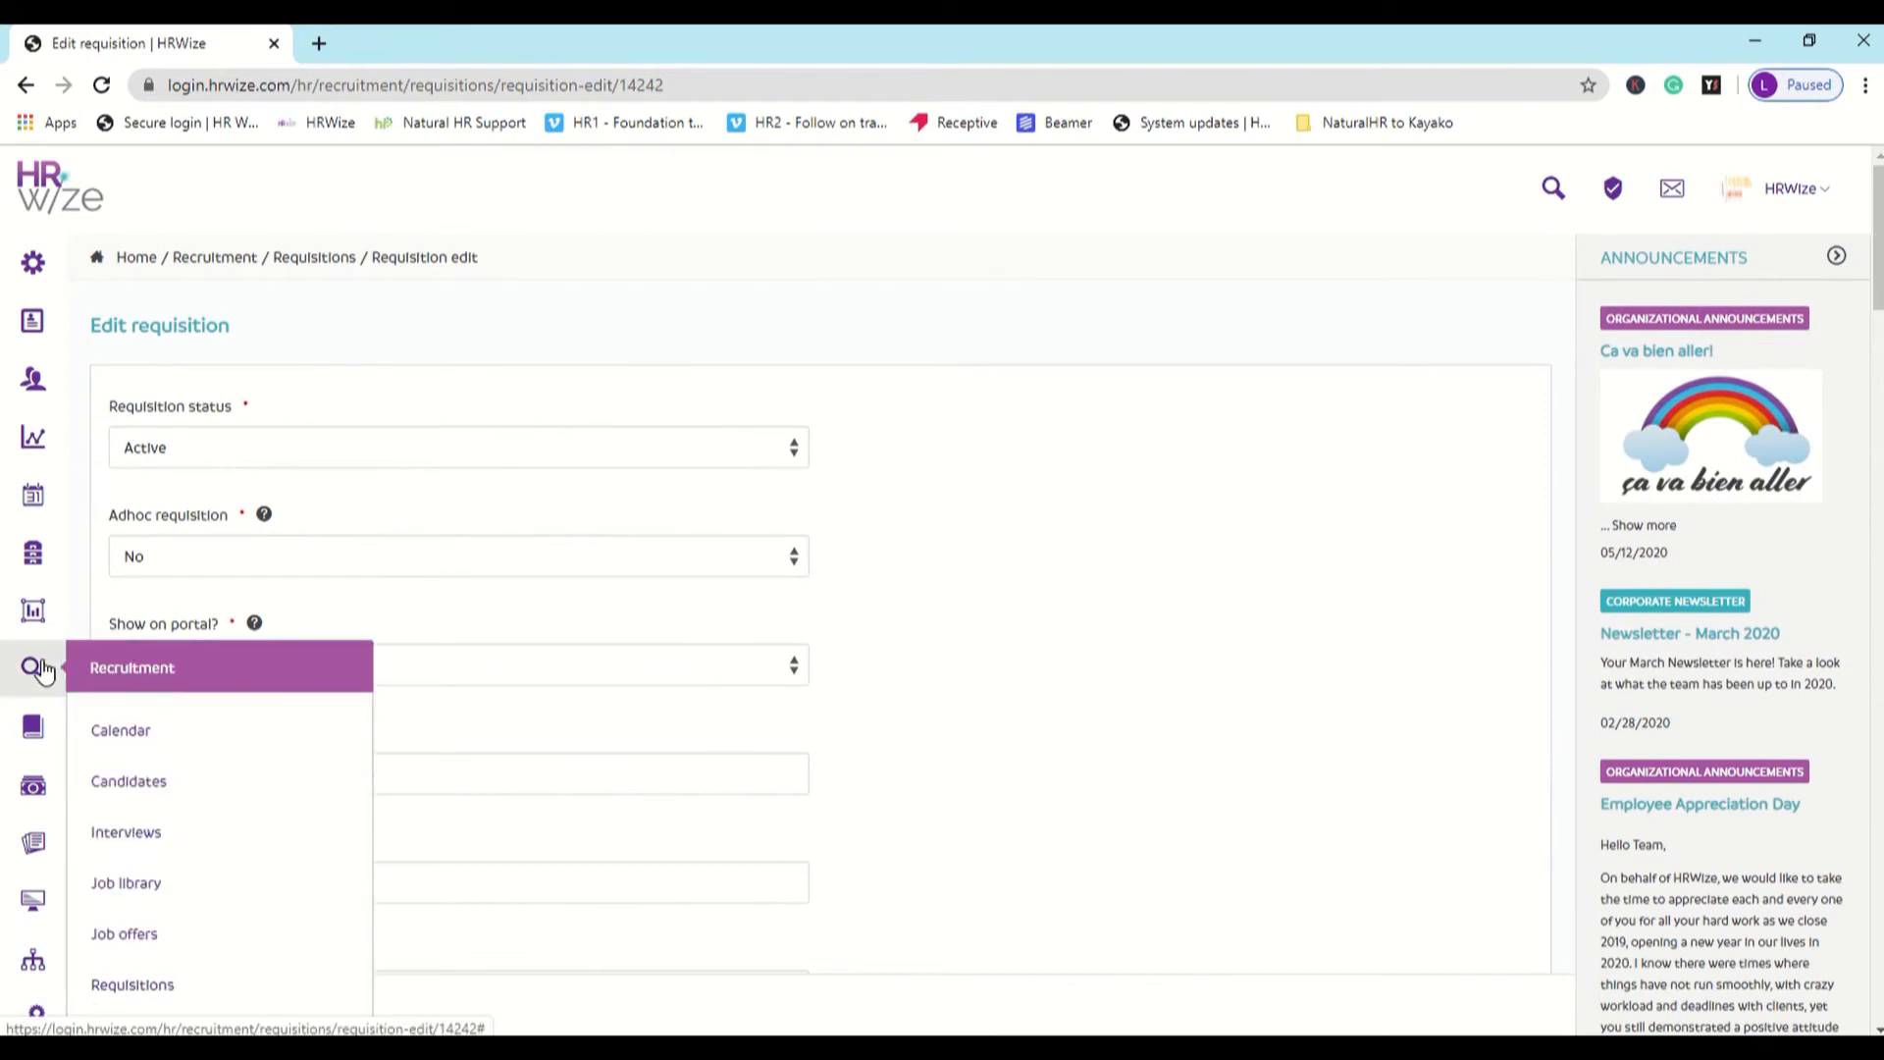
scroll(180, 702, down, 5)
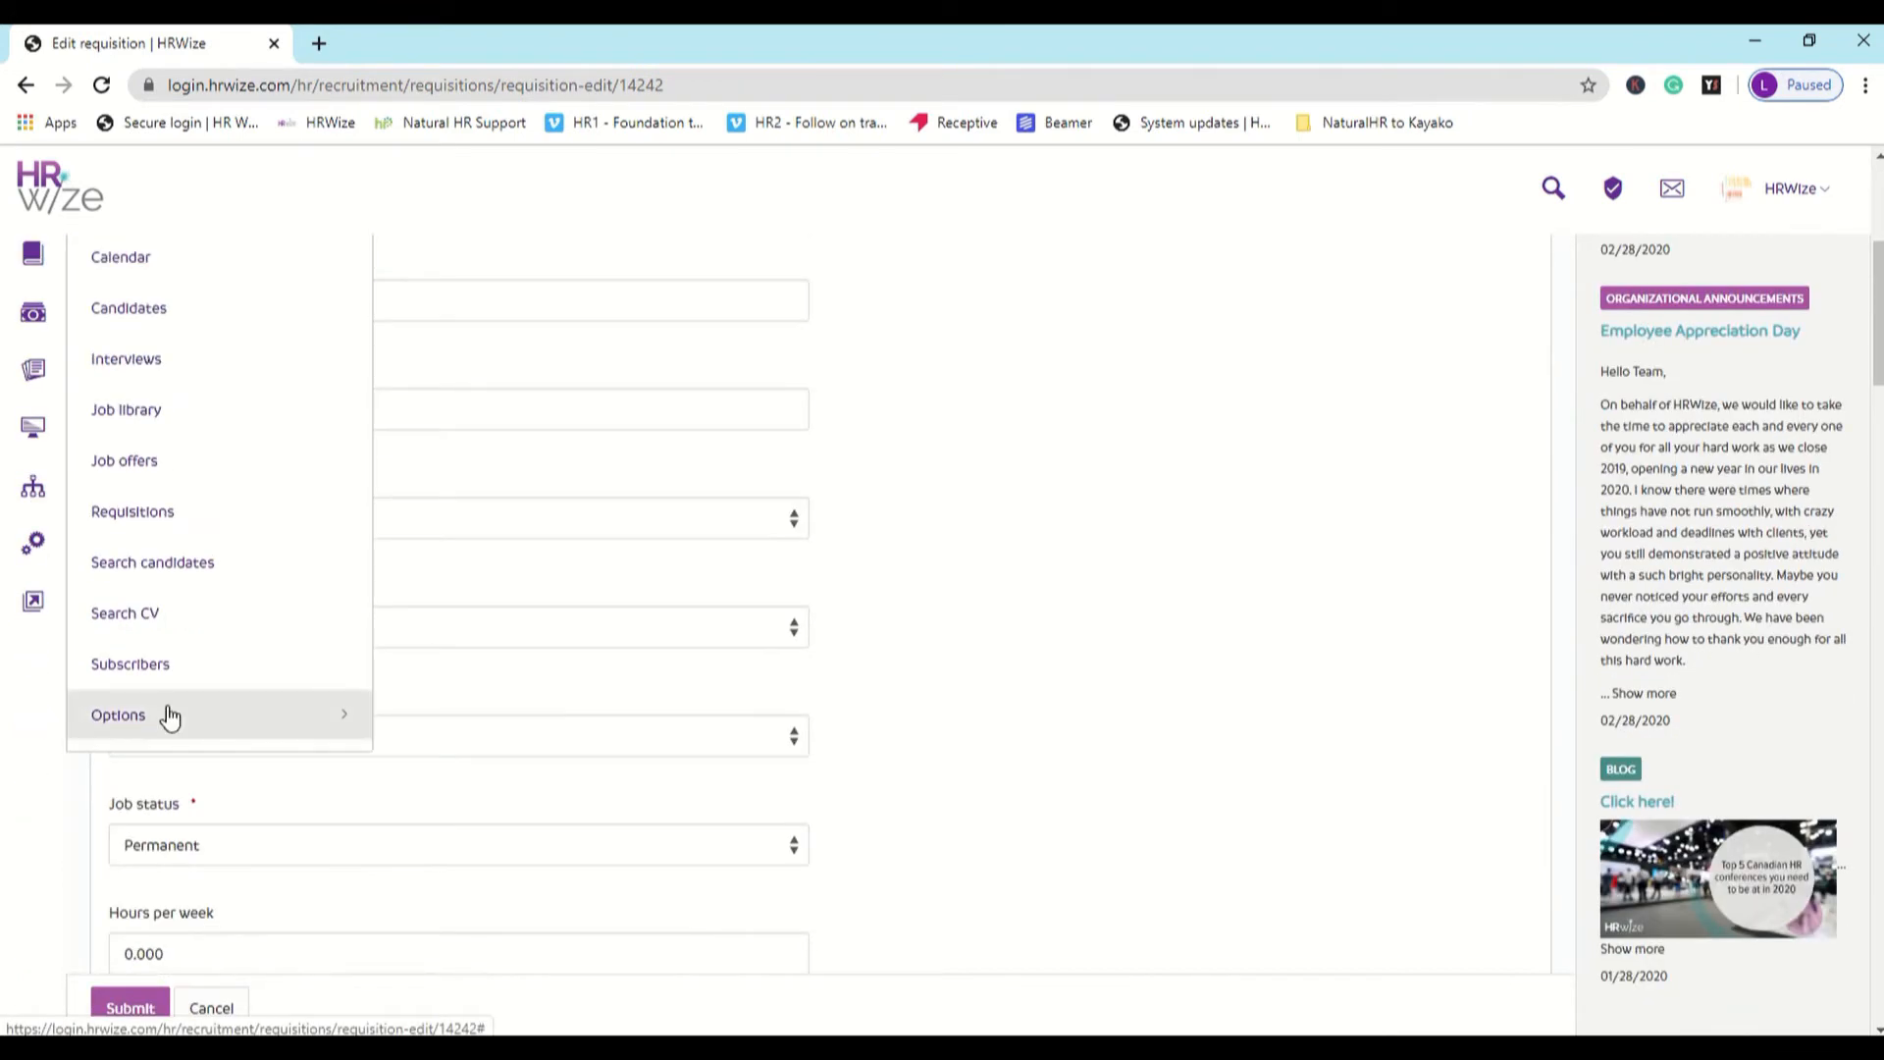
click(169, 718)
scroll(169, 716, down, 1)
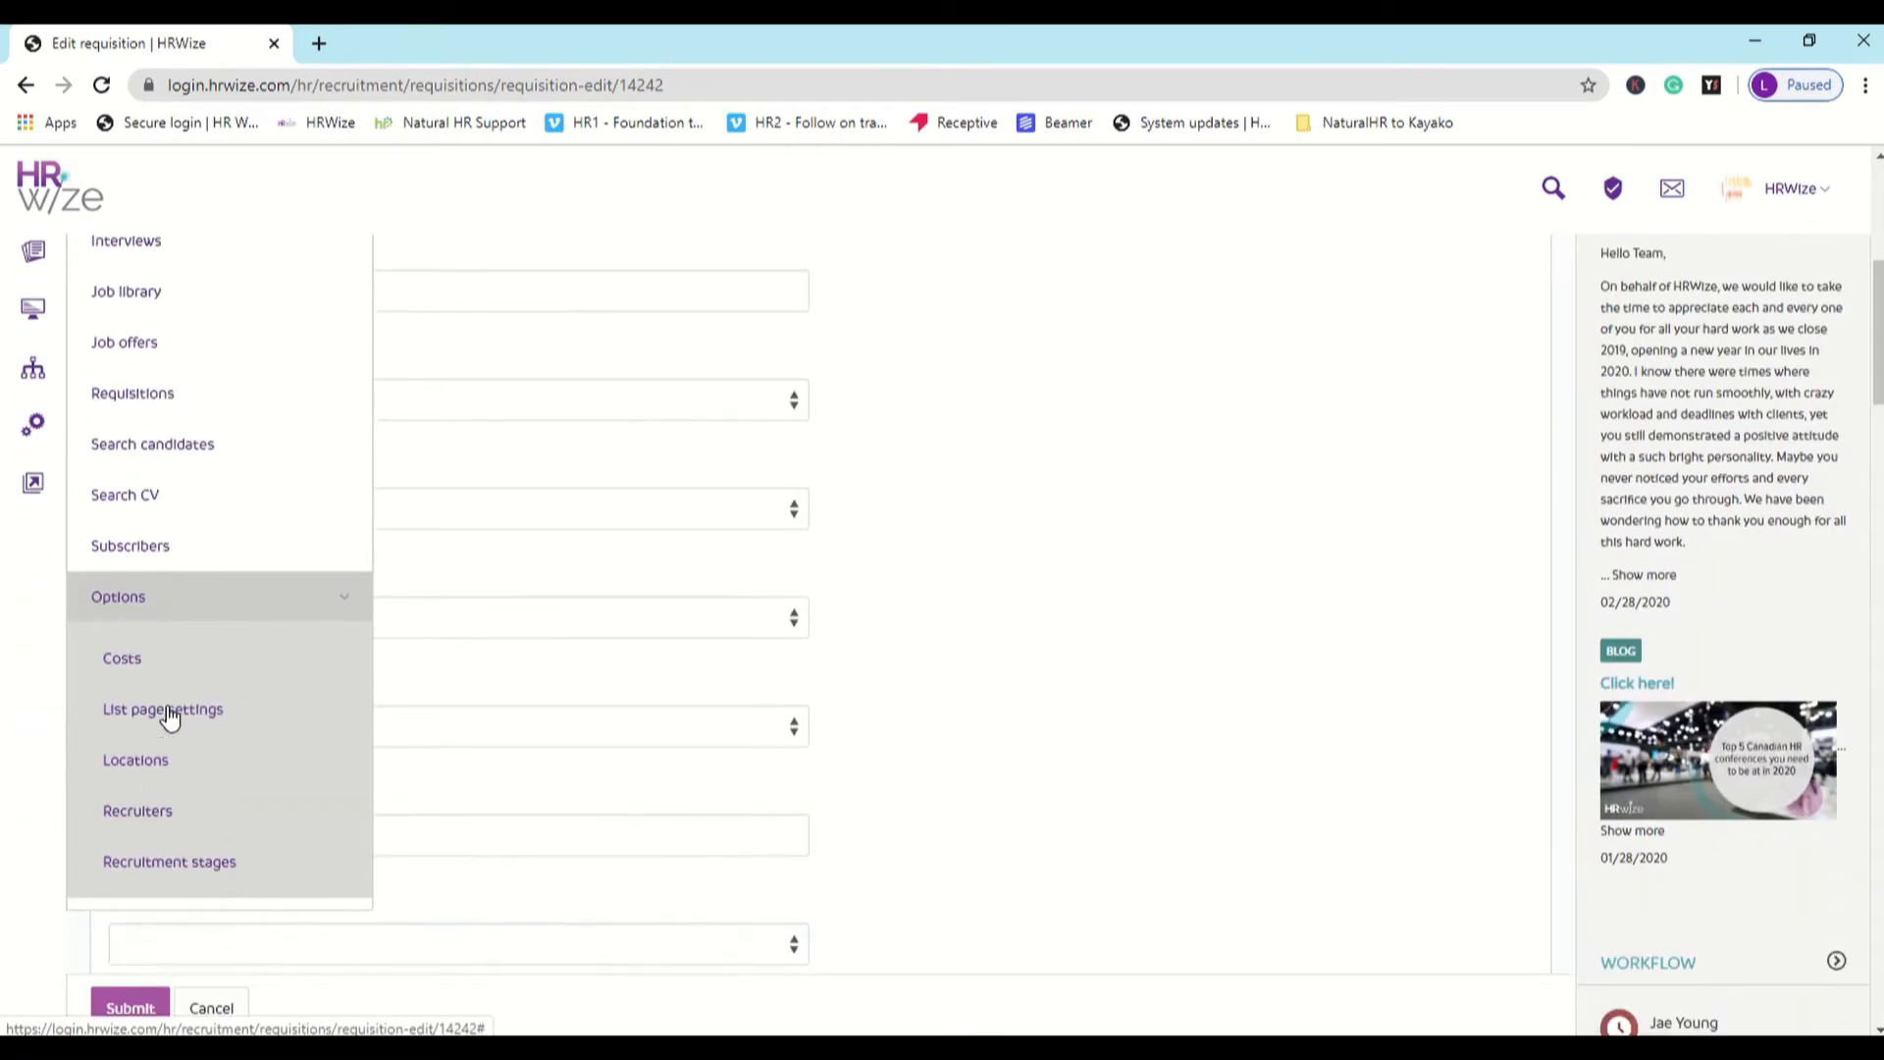
right_click(249, 721)
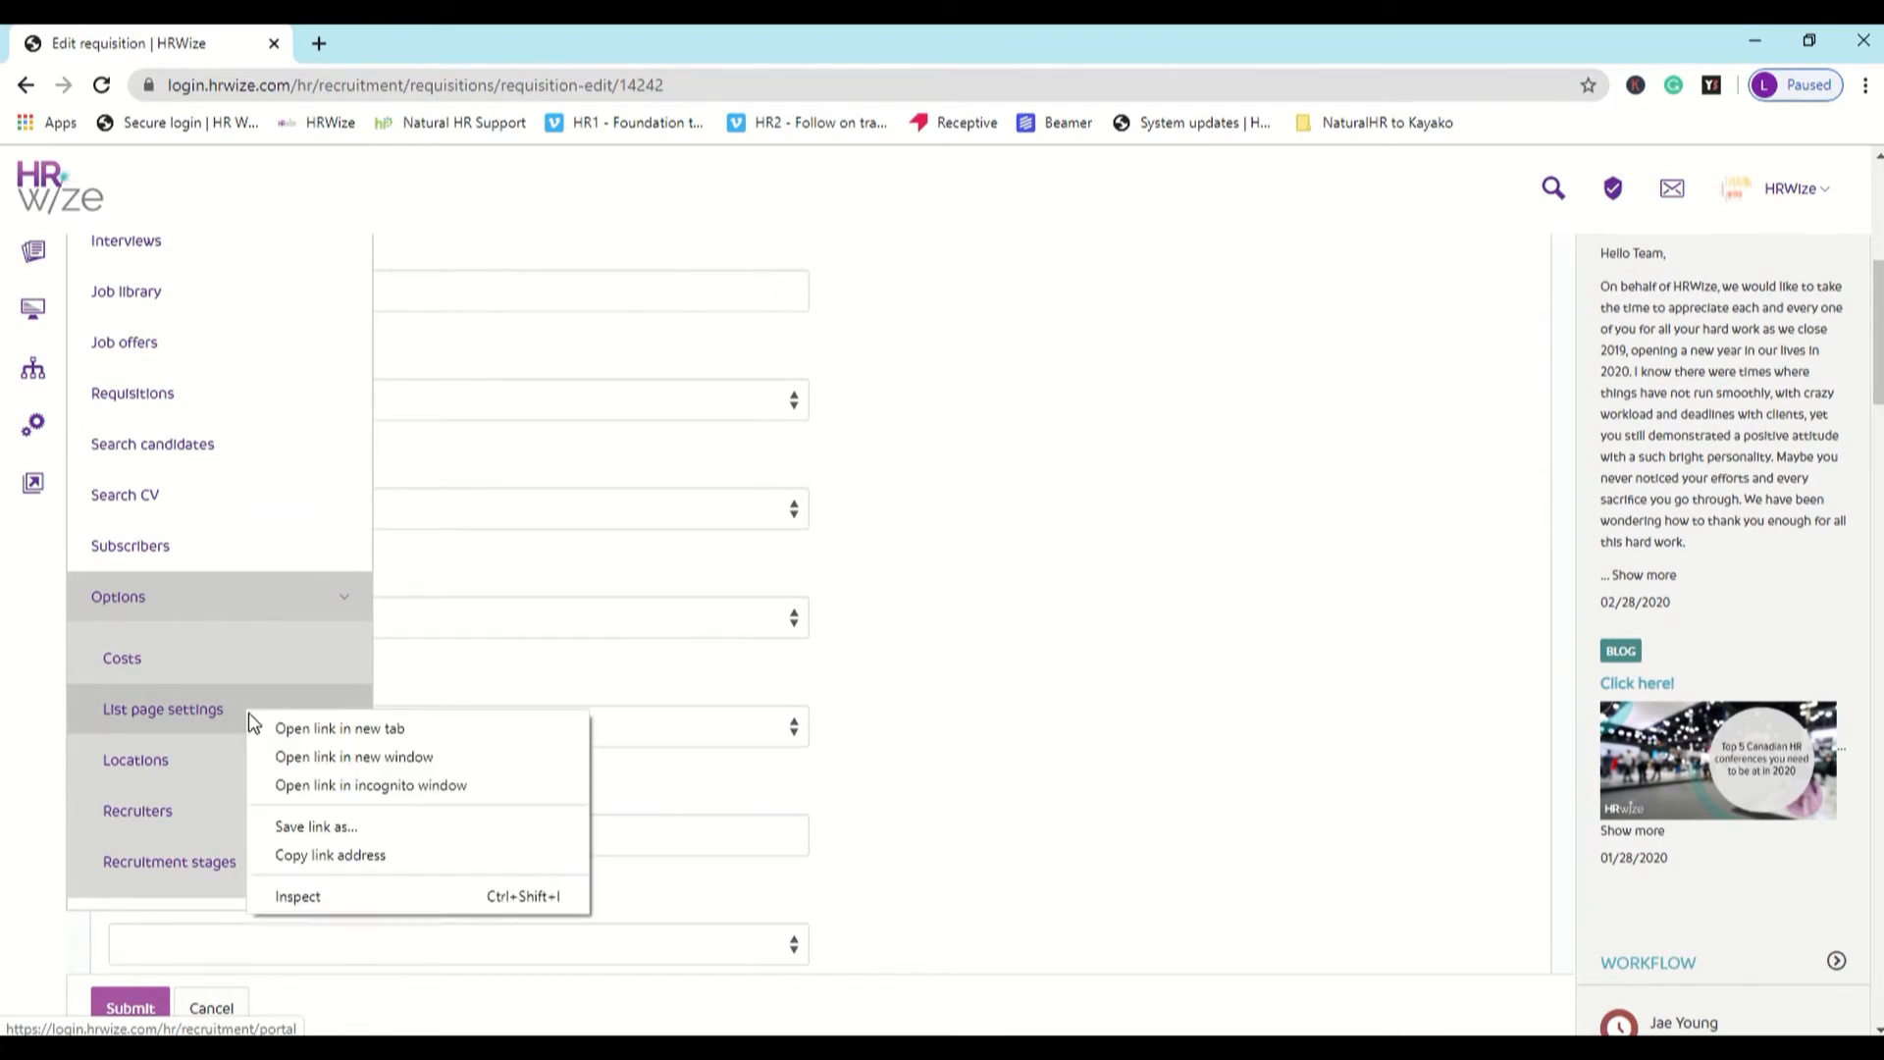
click(295, 731)
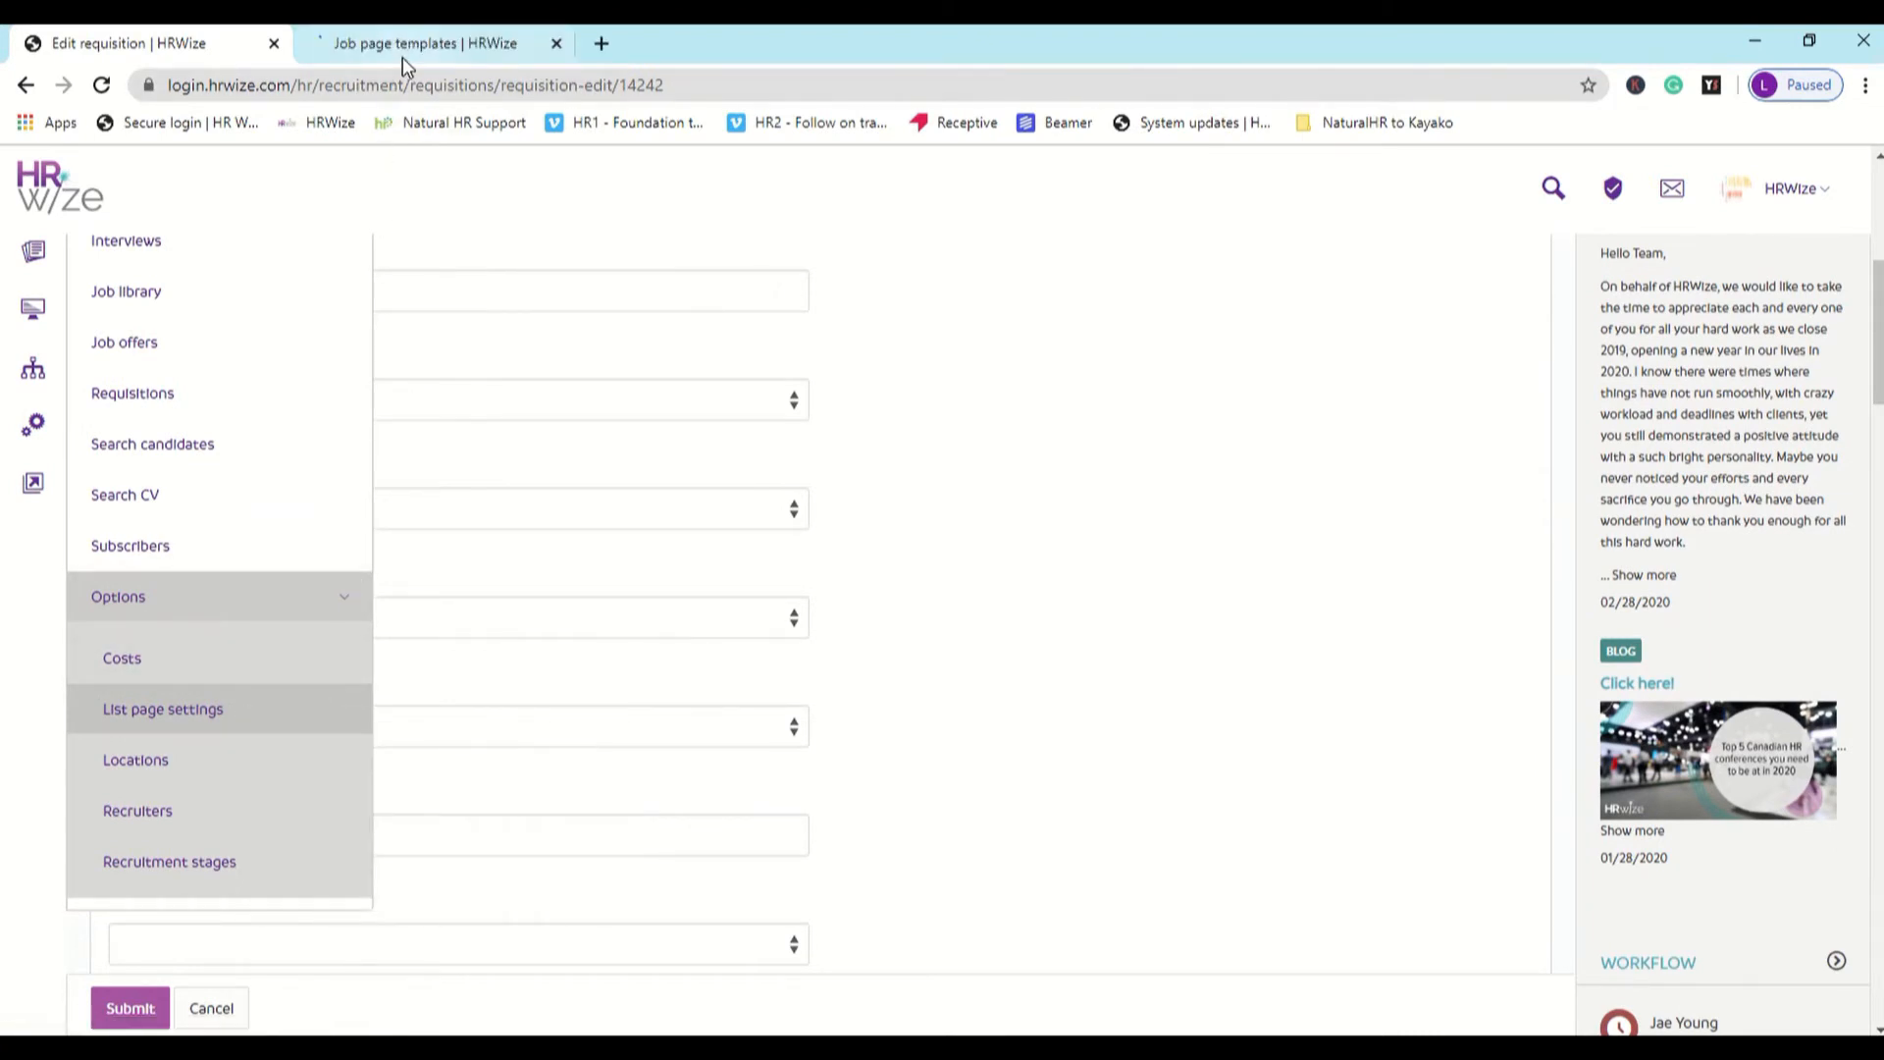
click(403, 51)
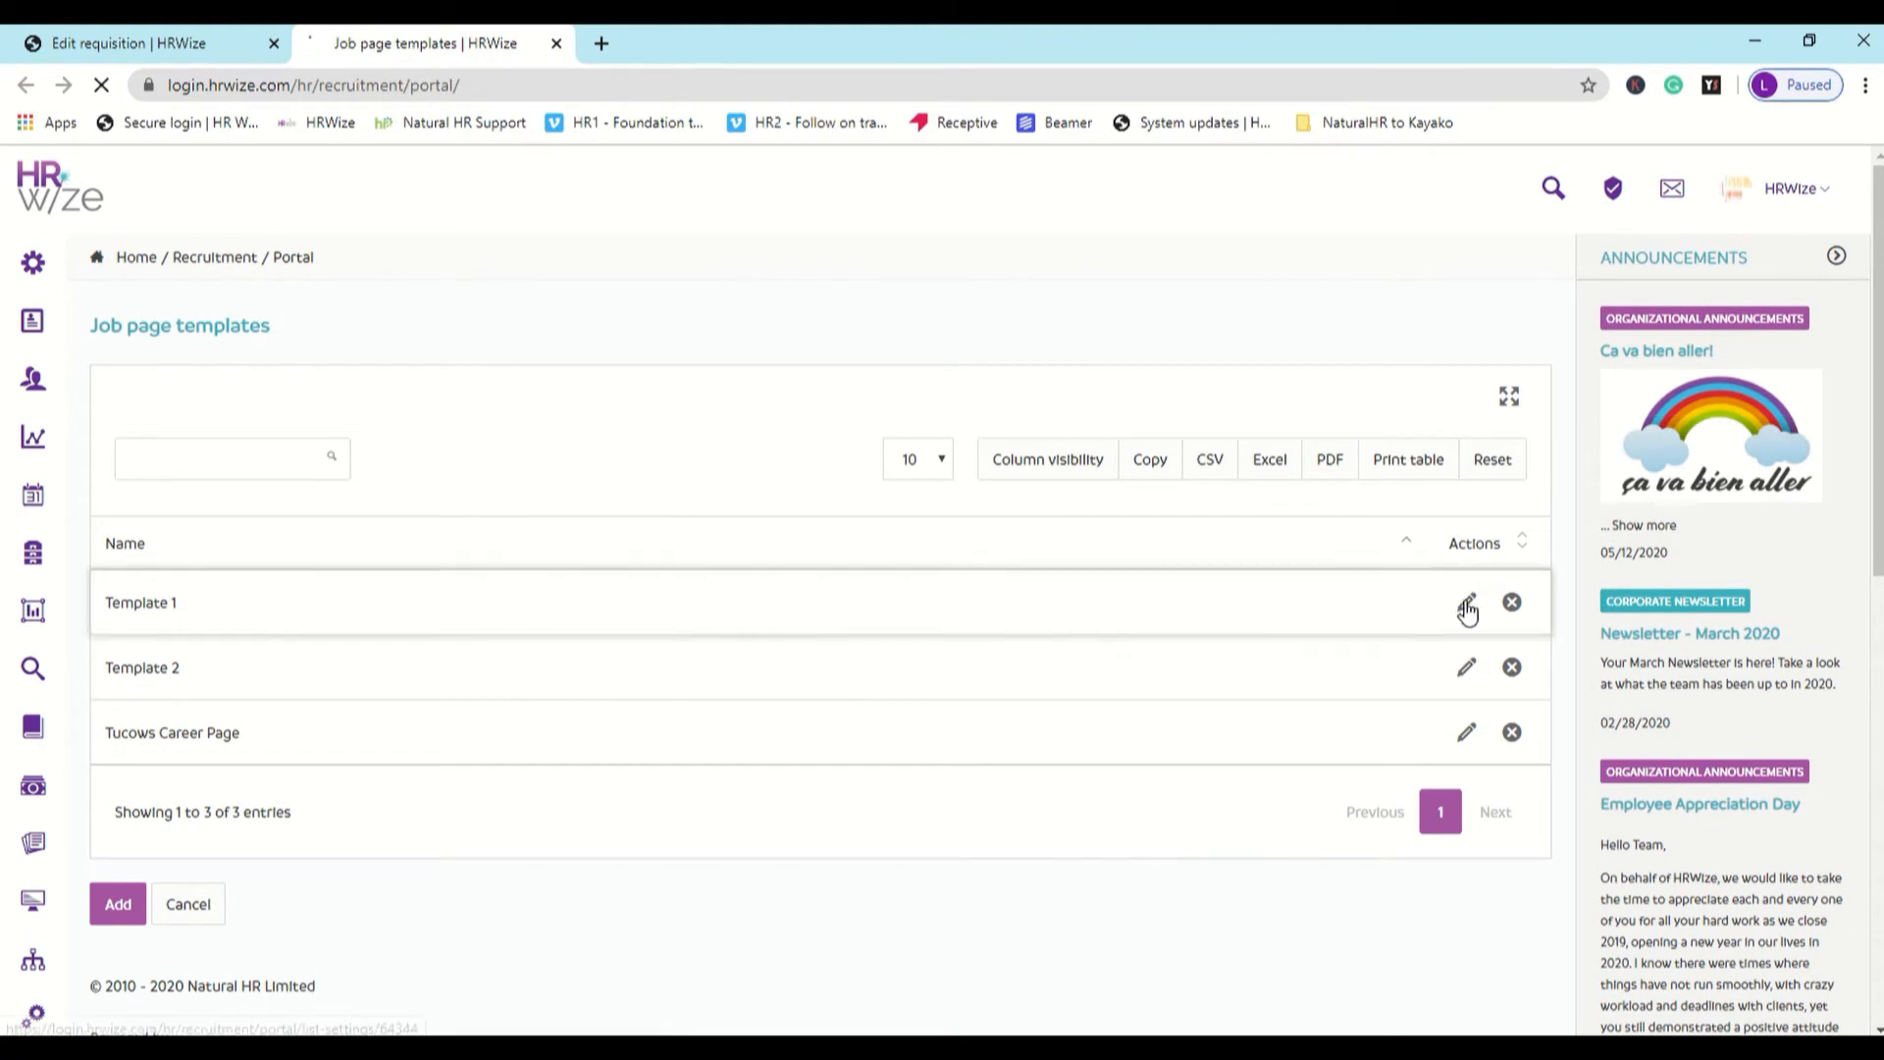
- Open job page Template 1 for editing and review its display settings, application form fields and custom questions
click(1467, 605)
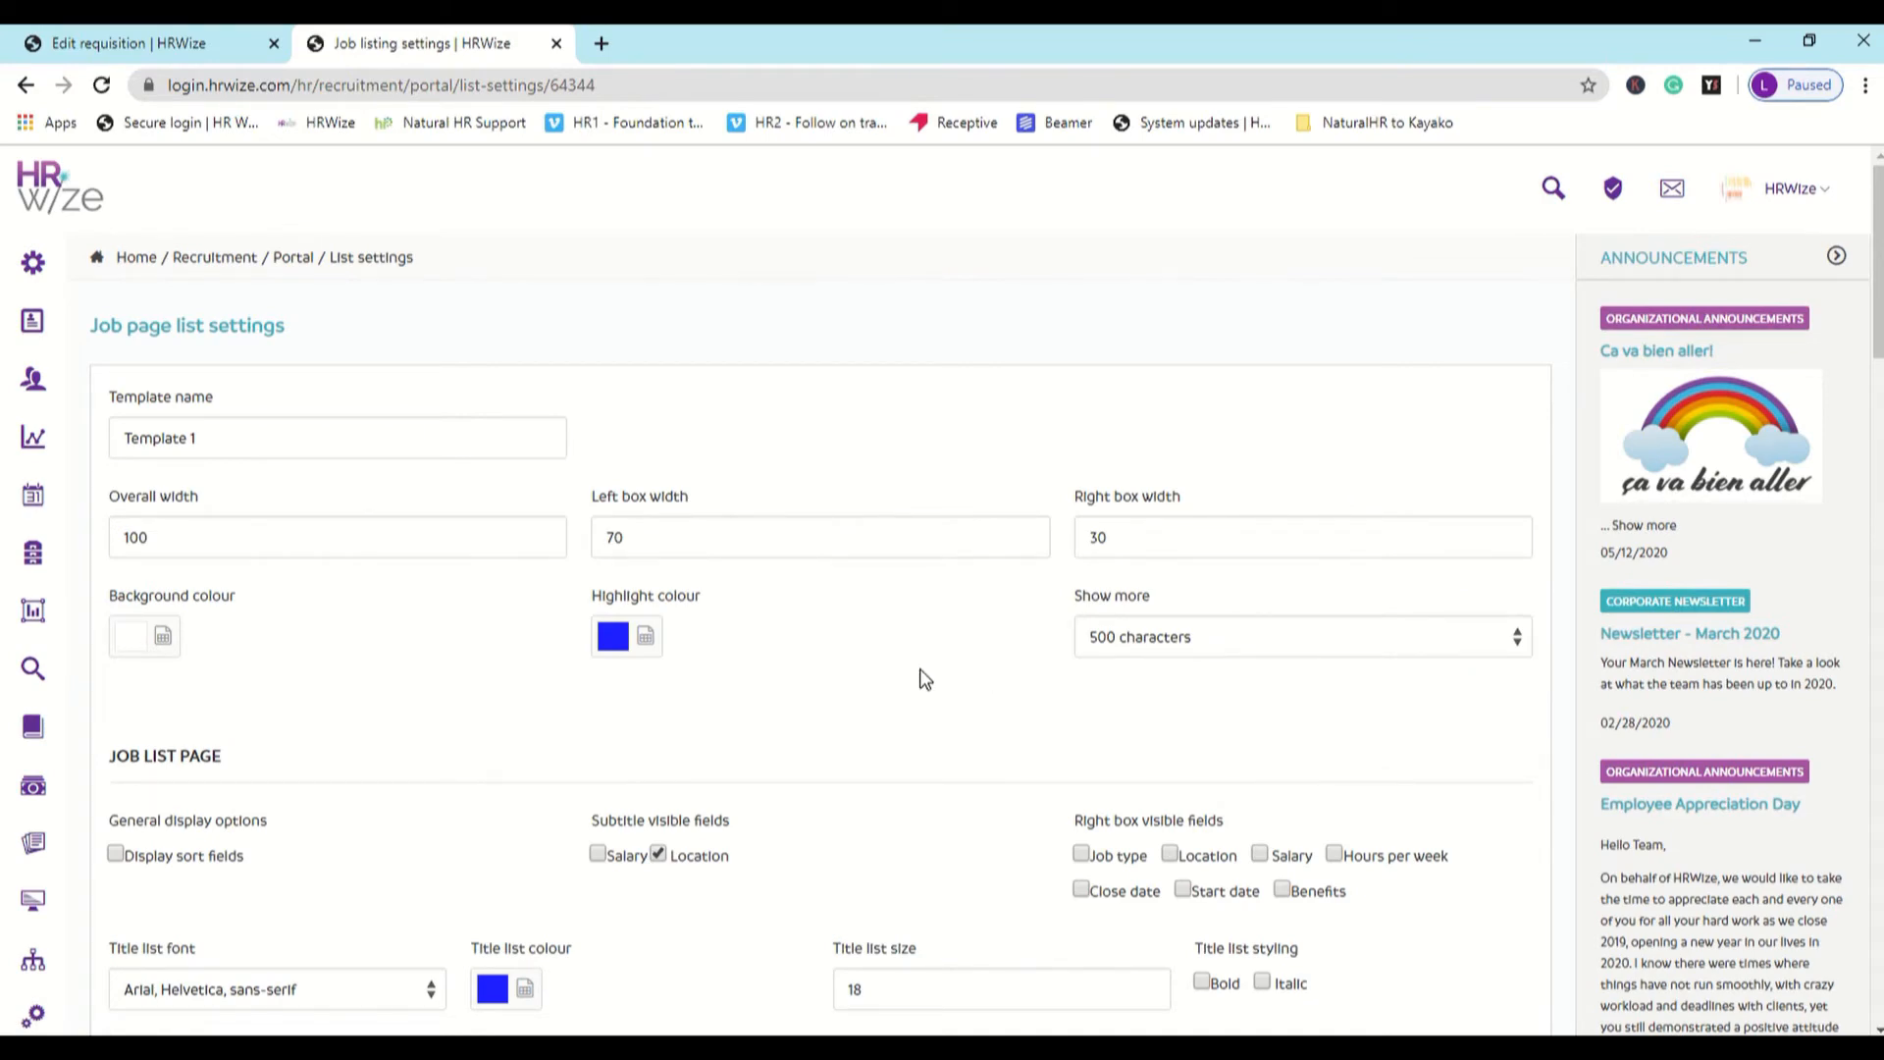
scroll(922, 677, down, 13)
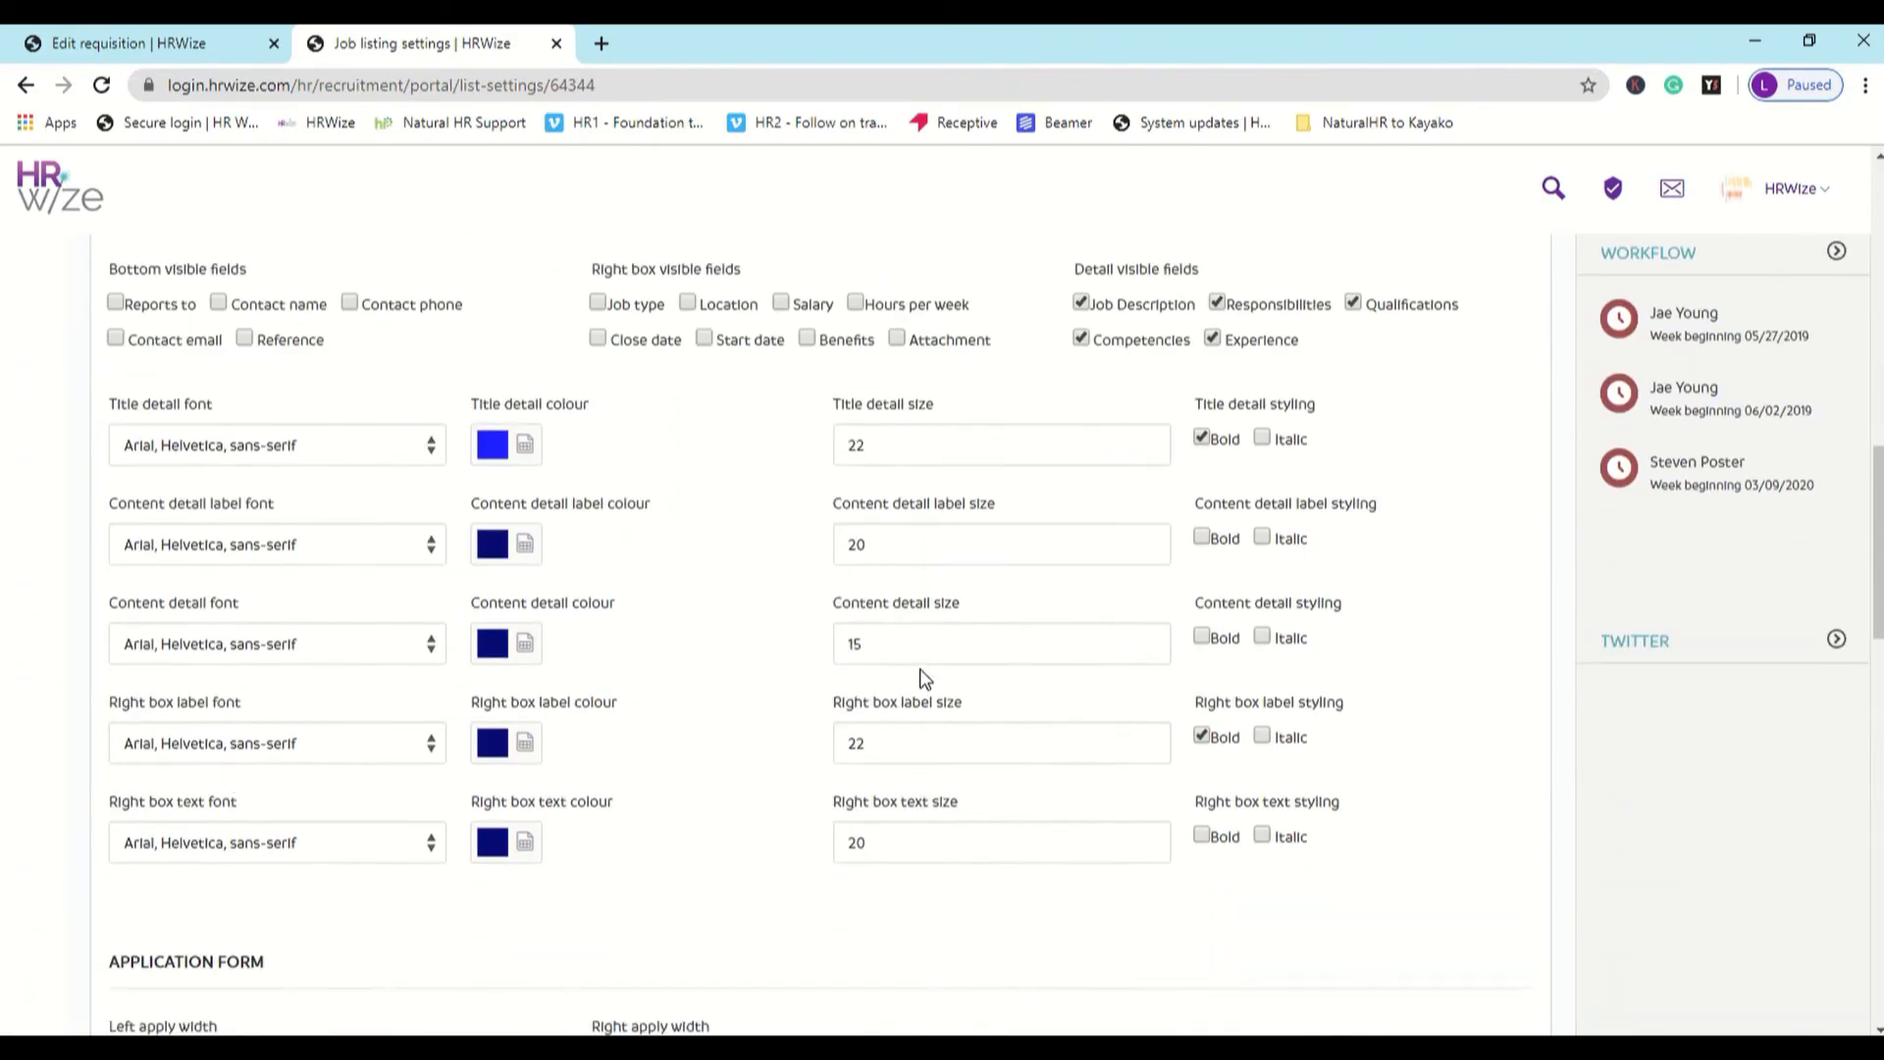
scroll(923, 677, down, 10)
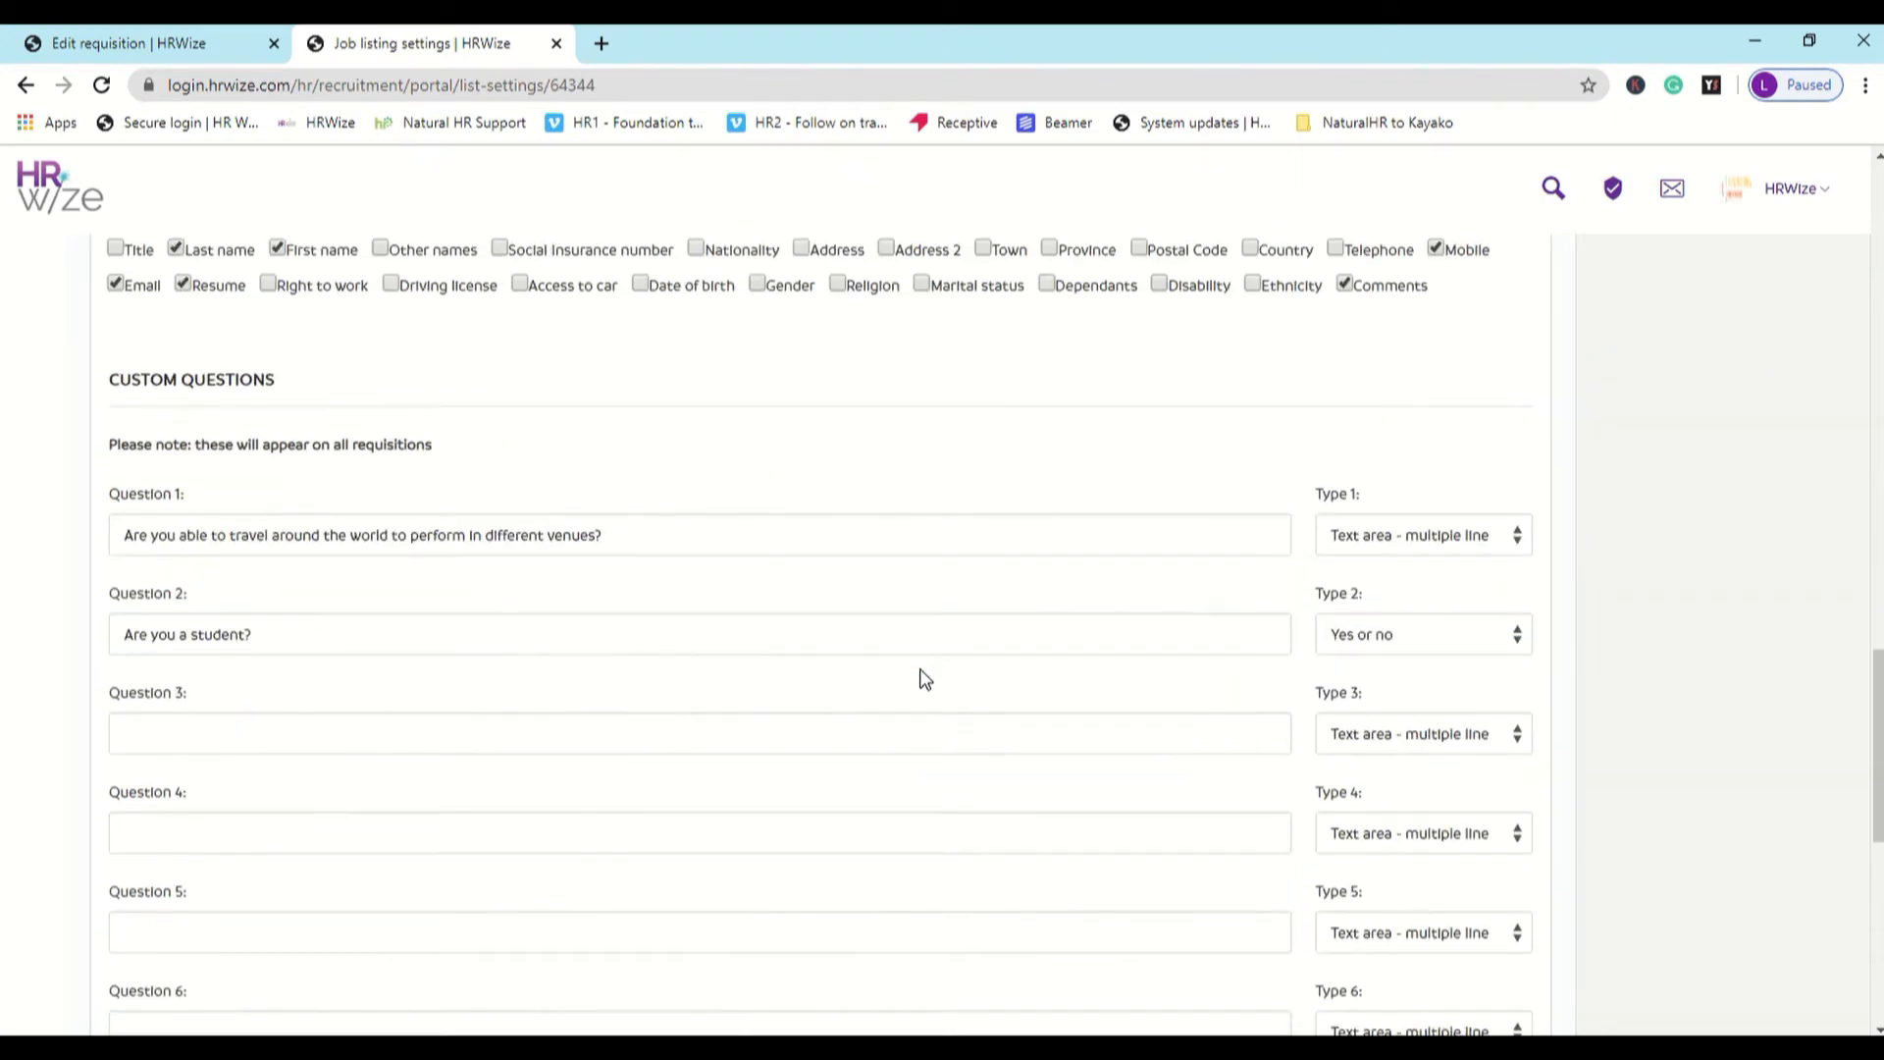
scroll(923, 677, down, 3)
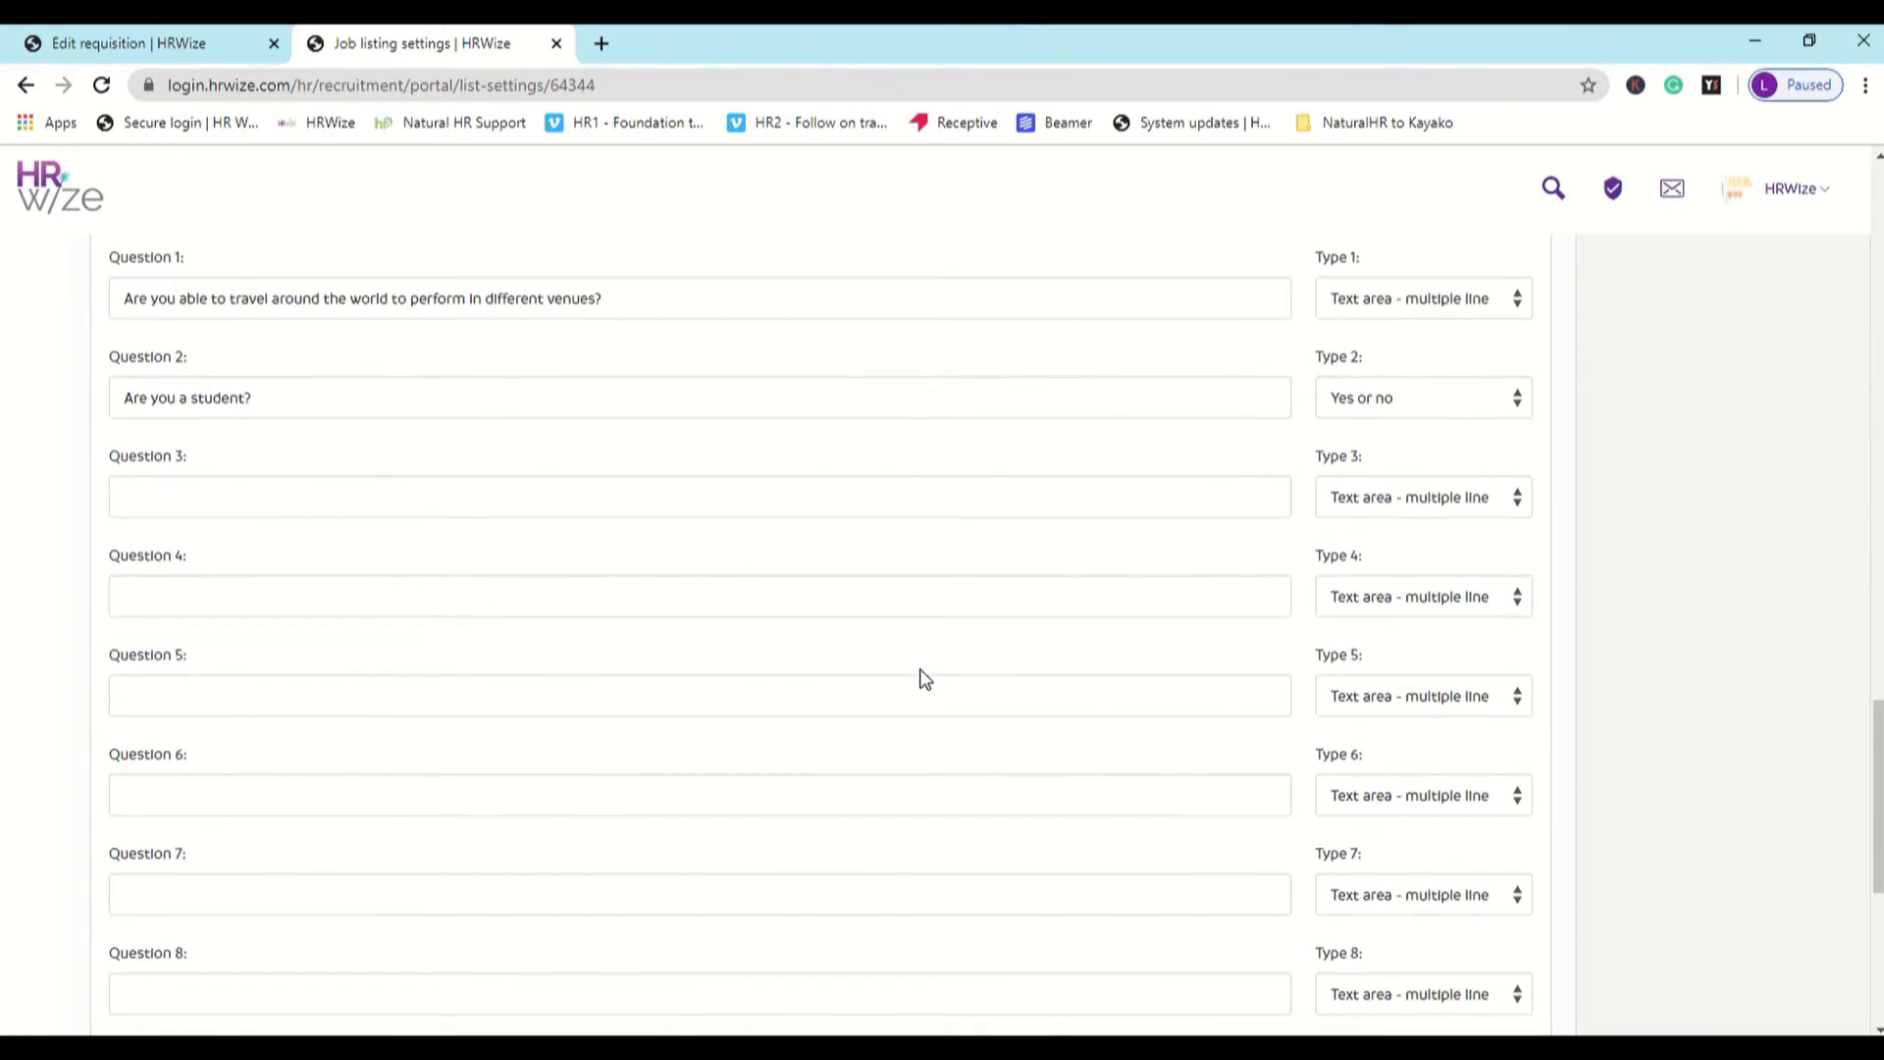
scroll(922, 677, down, 3)
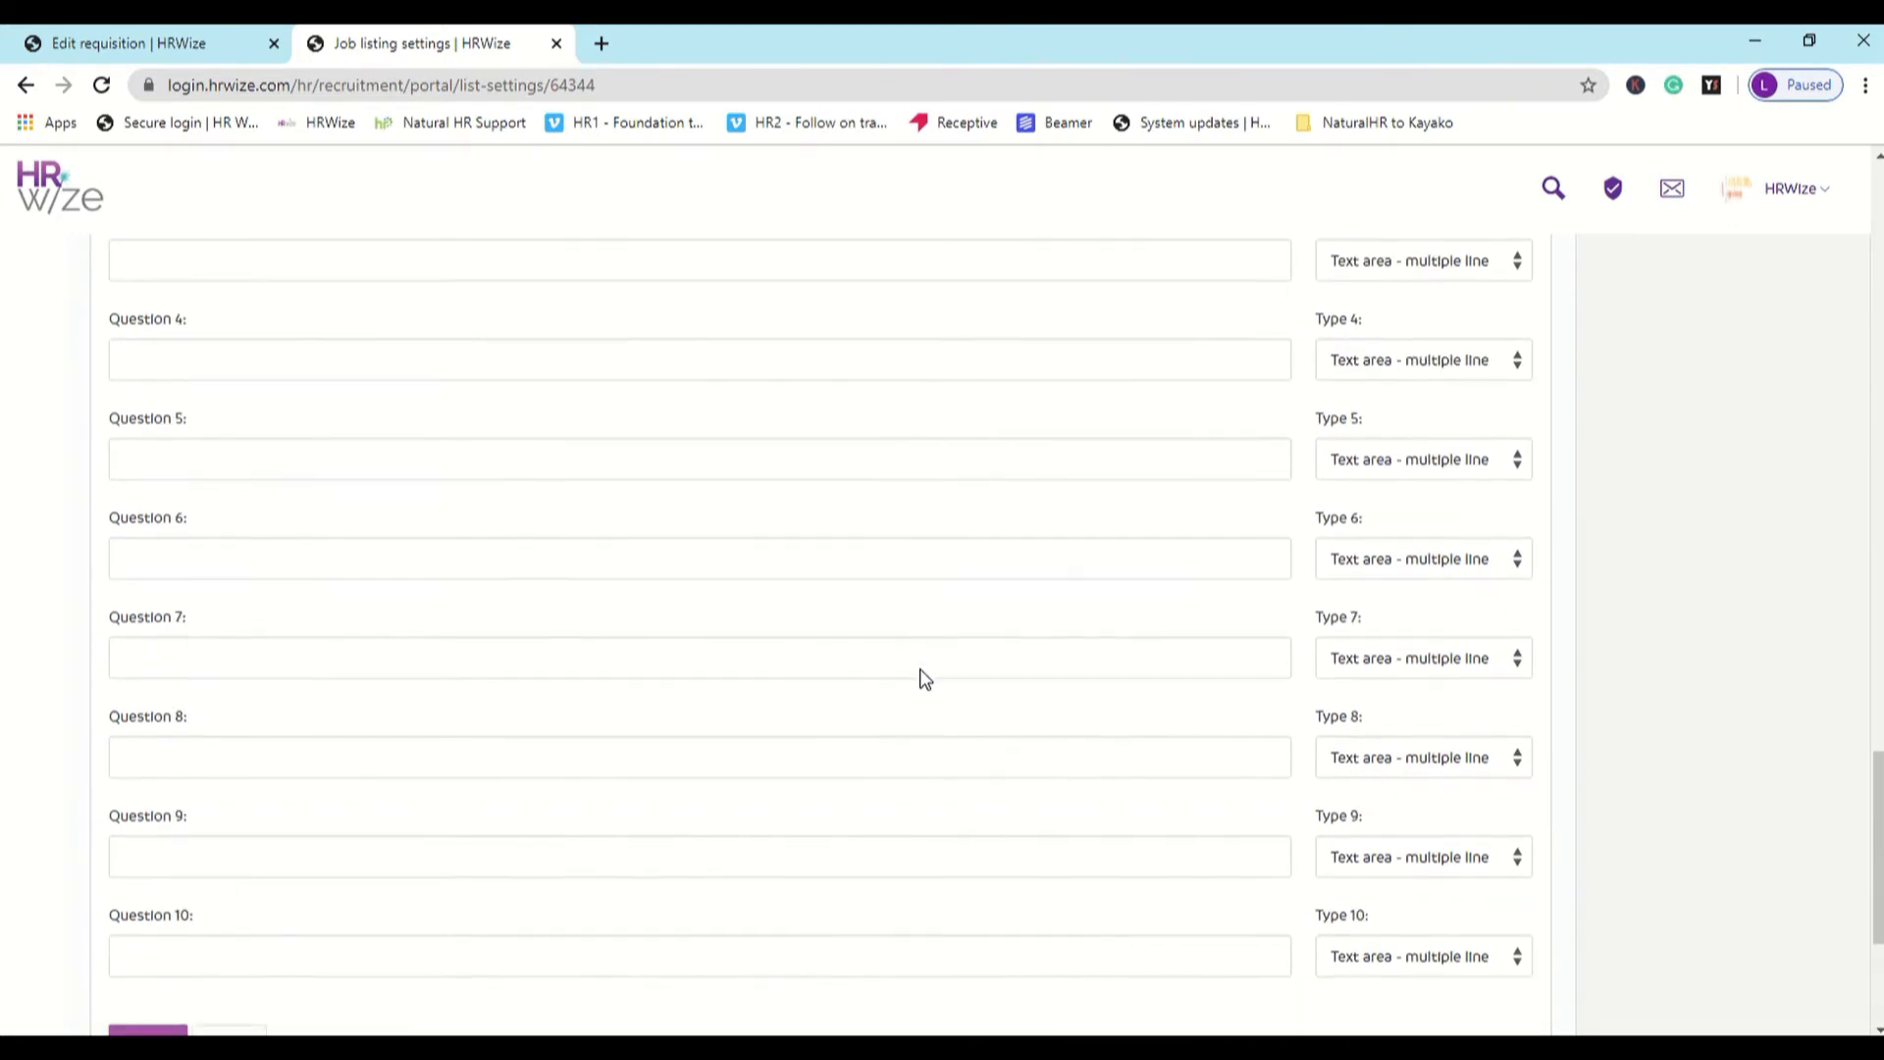
- Return to the open requisition, review its screening questions, attachments, job boards and direct links, and submit it
click(216, 58)
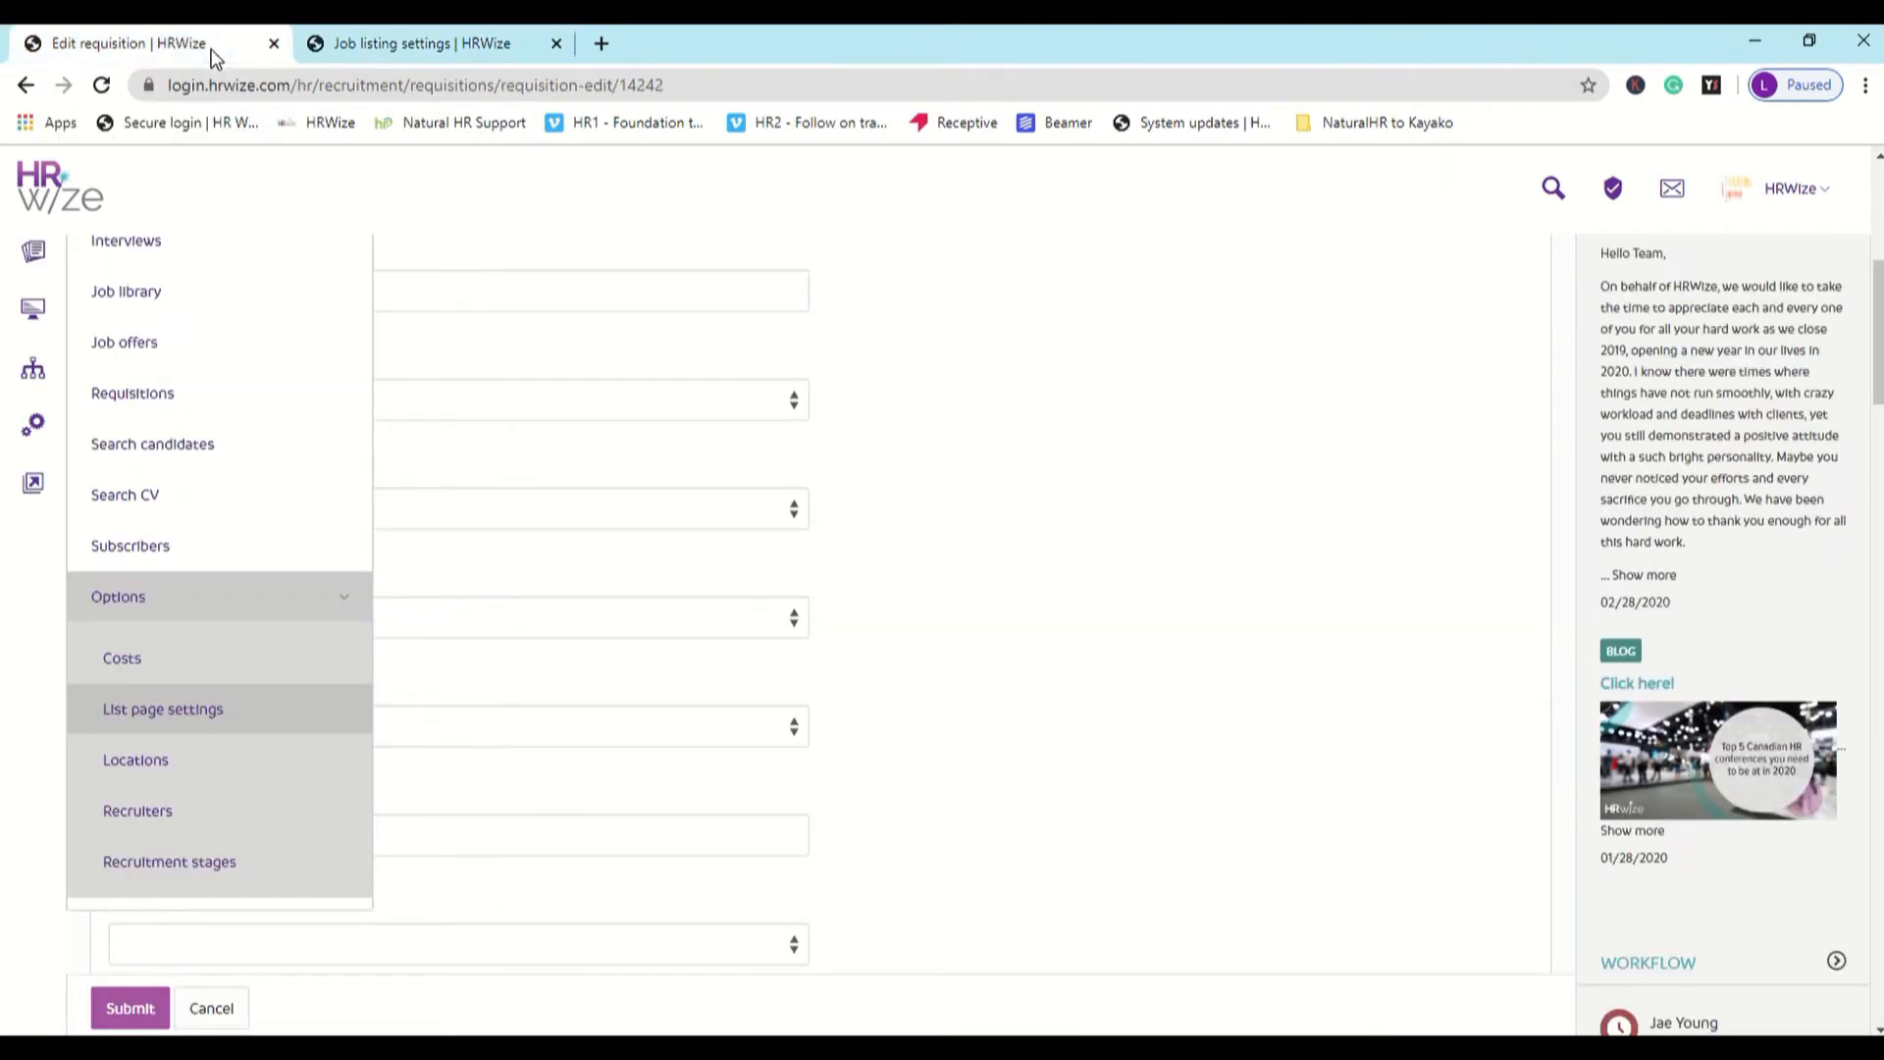
scroll(1021, 604, down, 3)
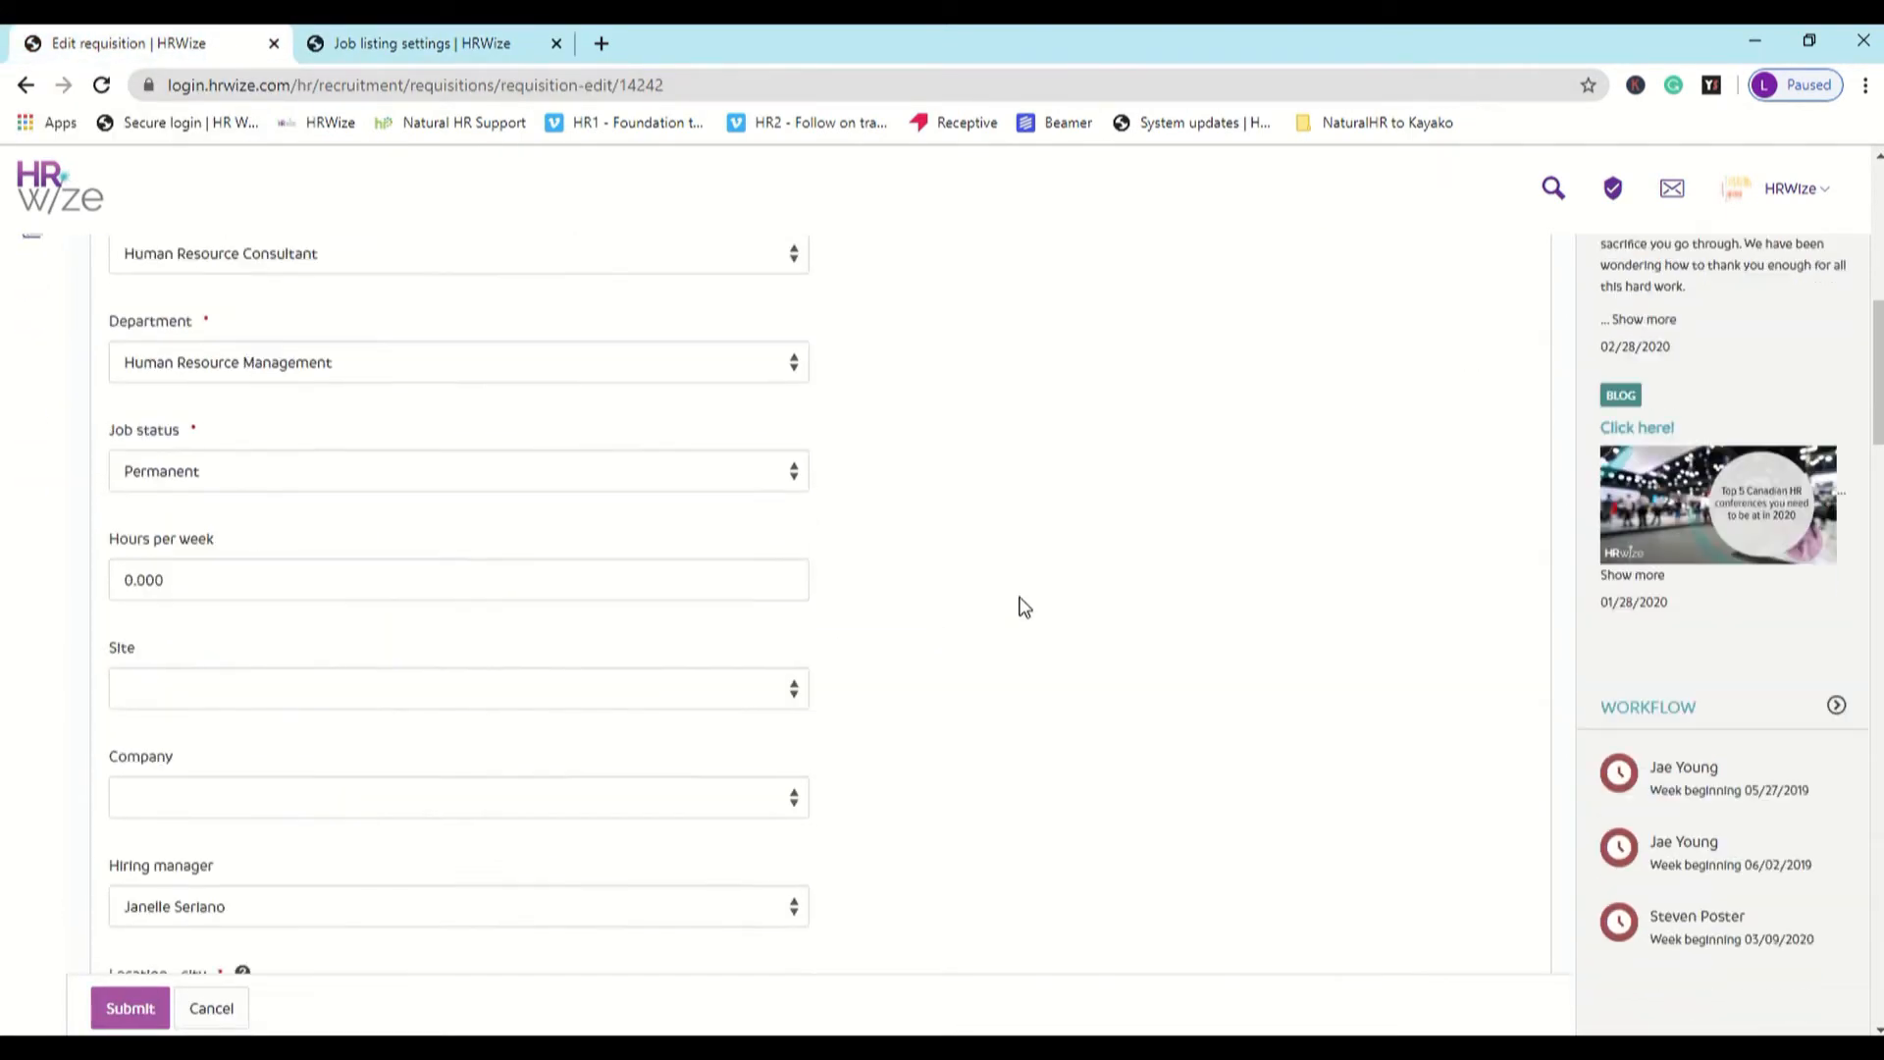
scroll(1021, 604, down, 15)
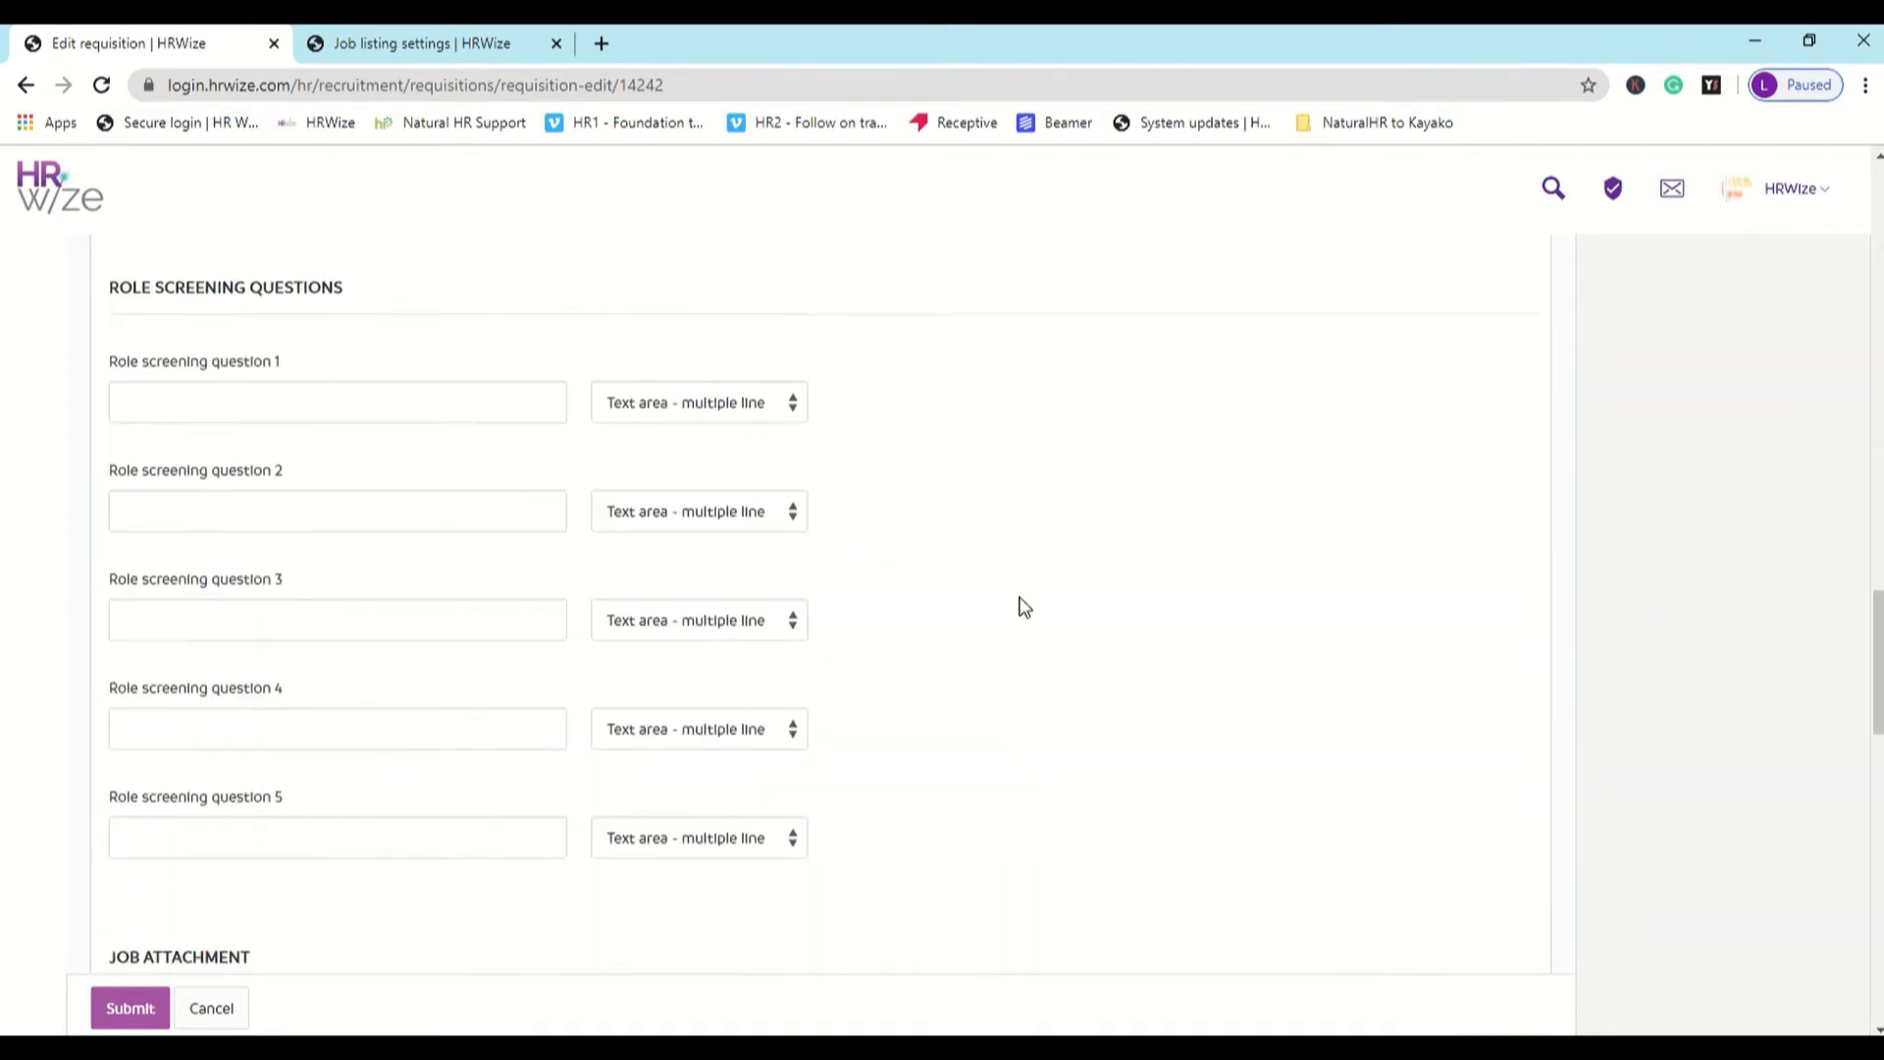
scroll(1020, 603, down, 5)
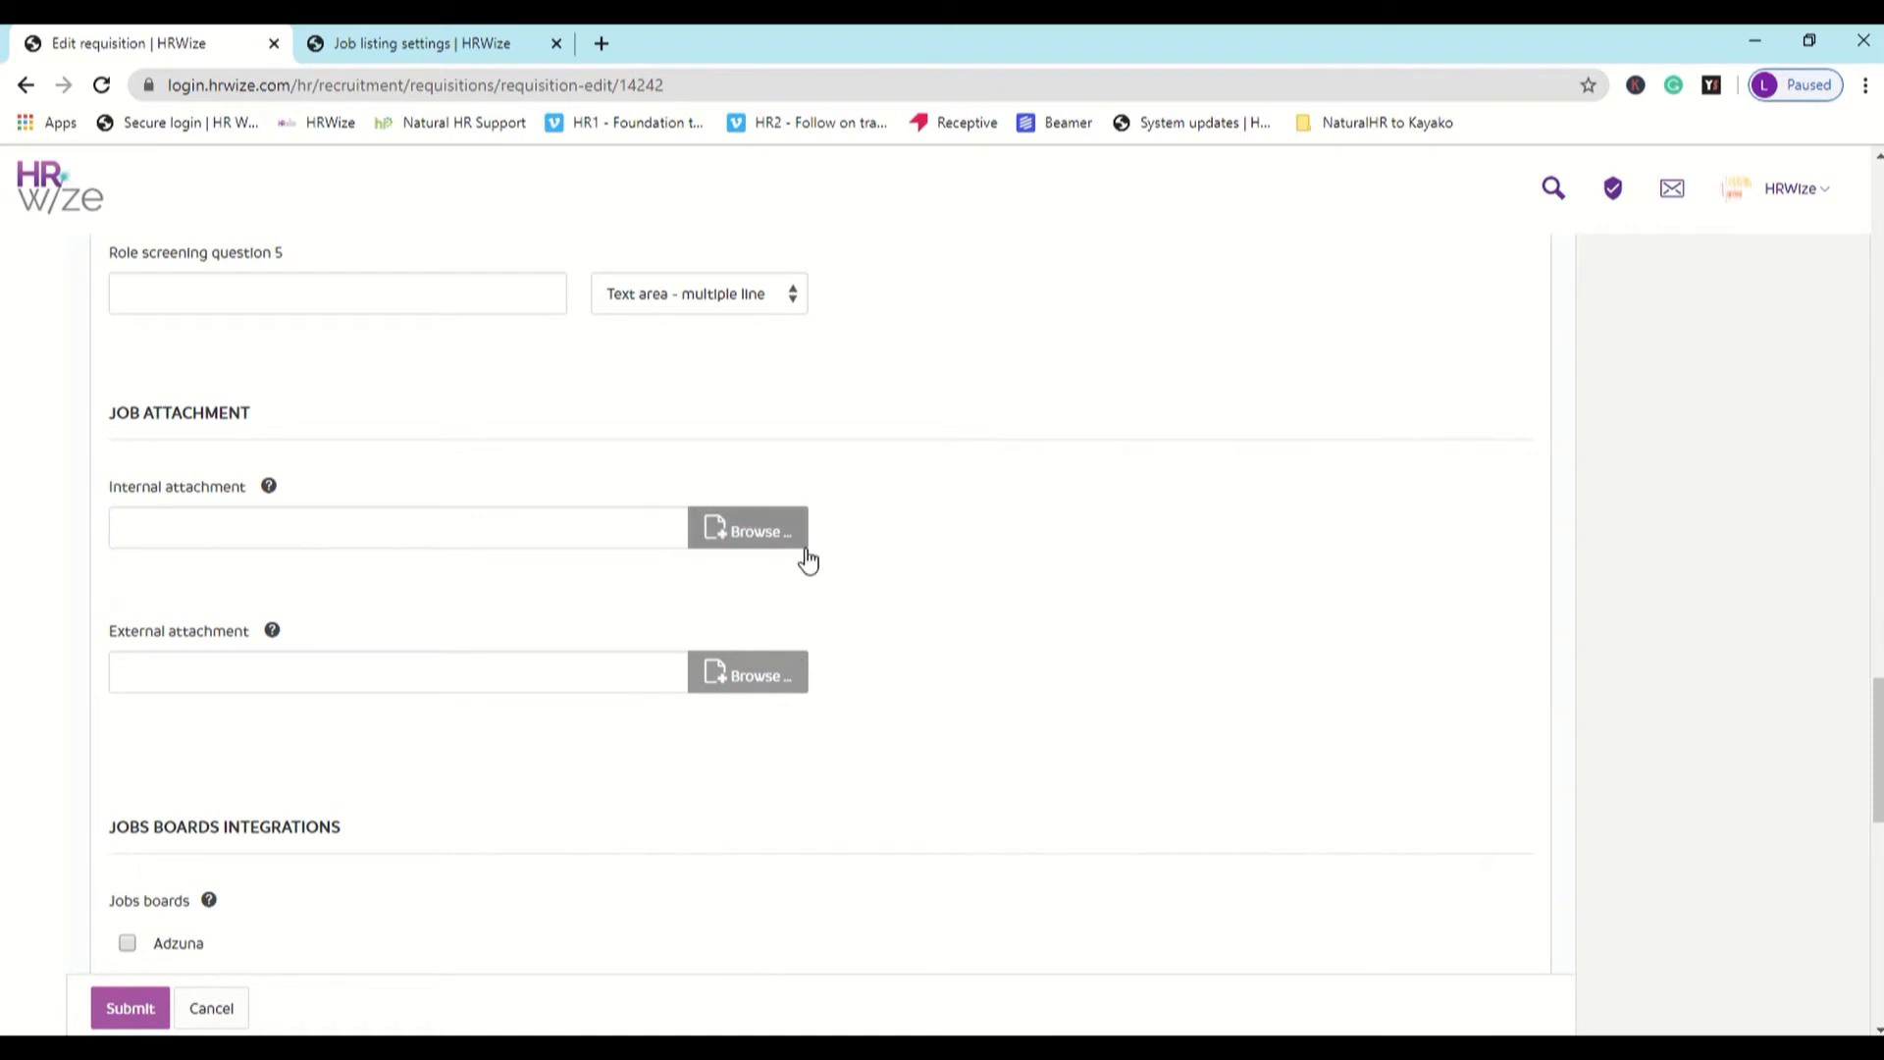
scroll(810, 665, down, 3)
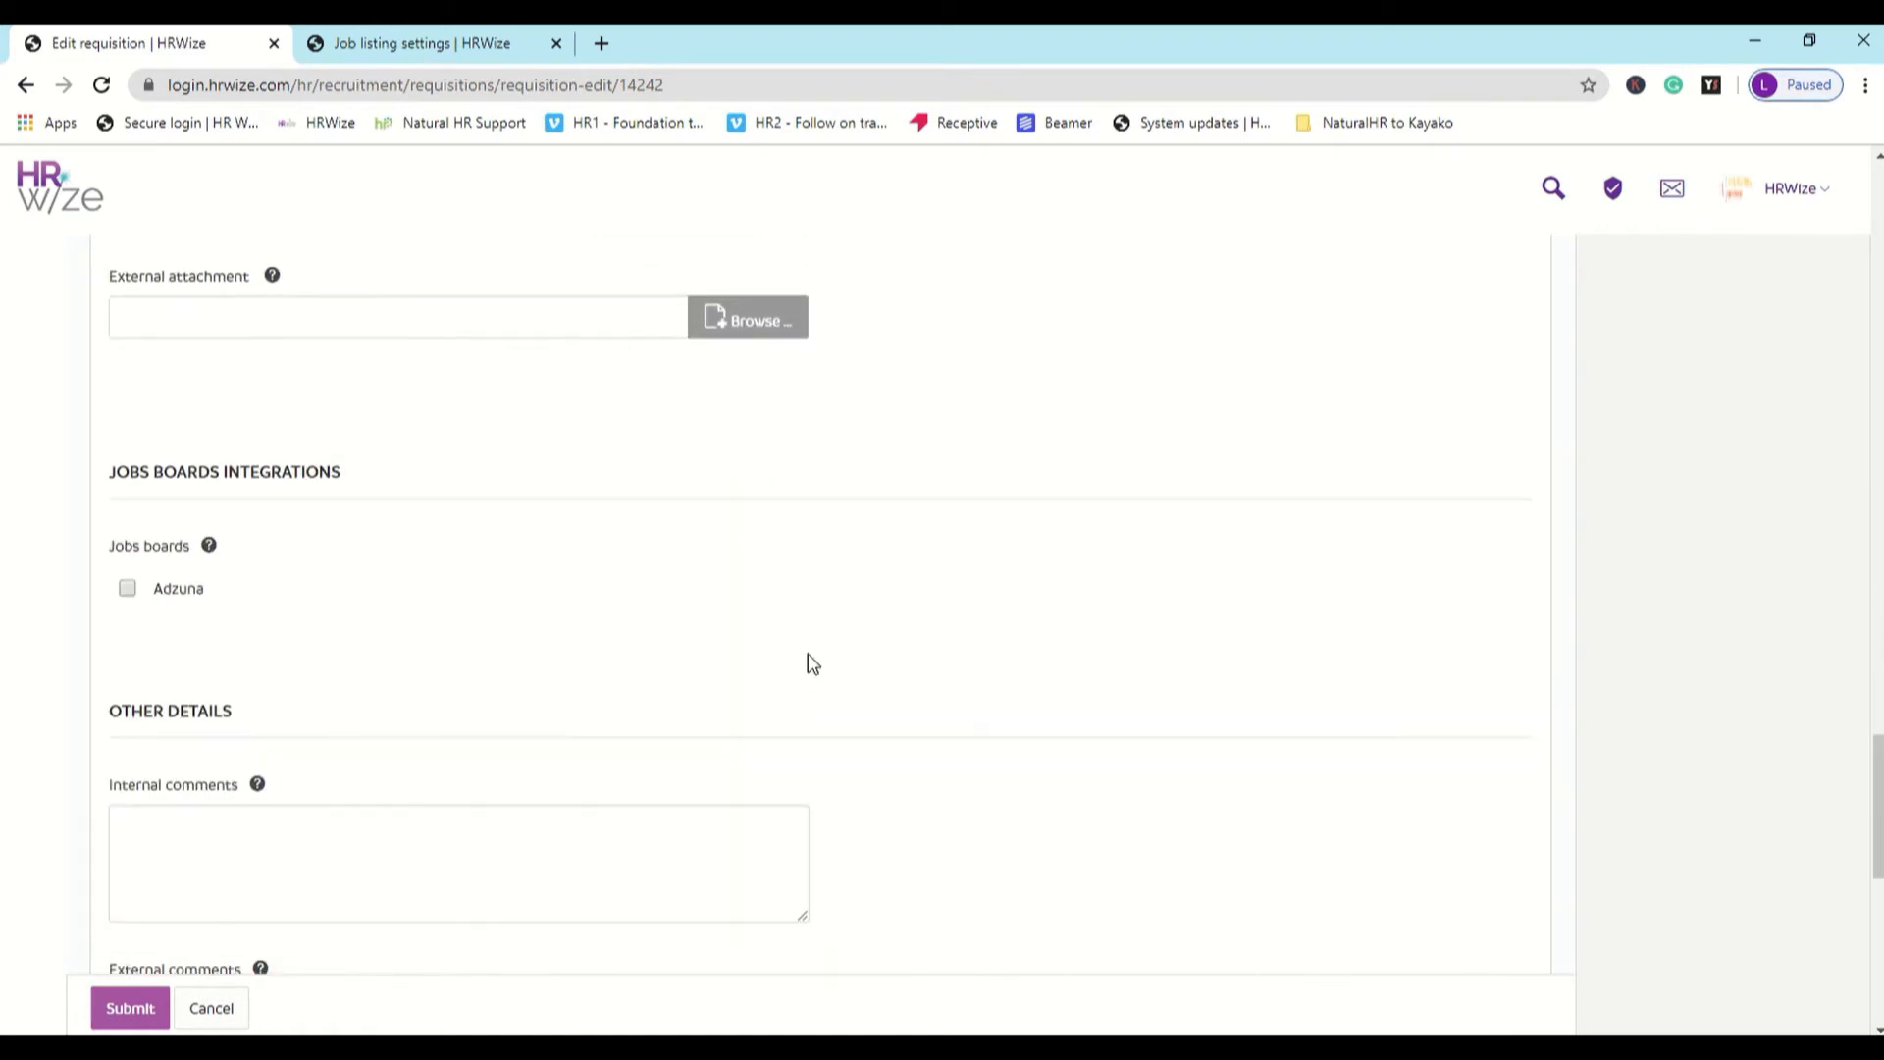
scroll(813, 664, down, 7)
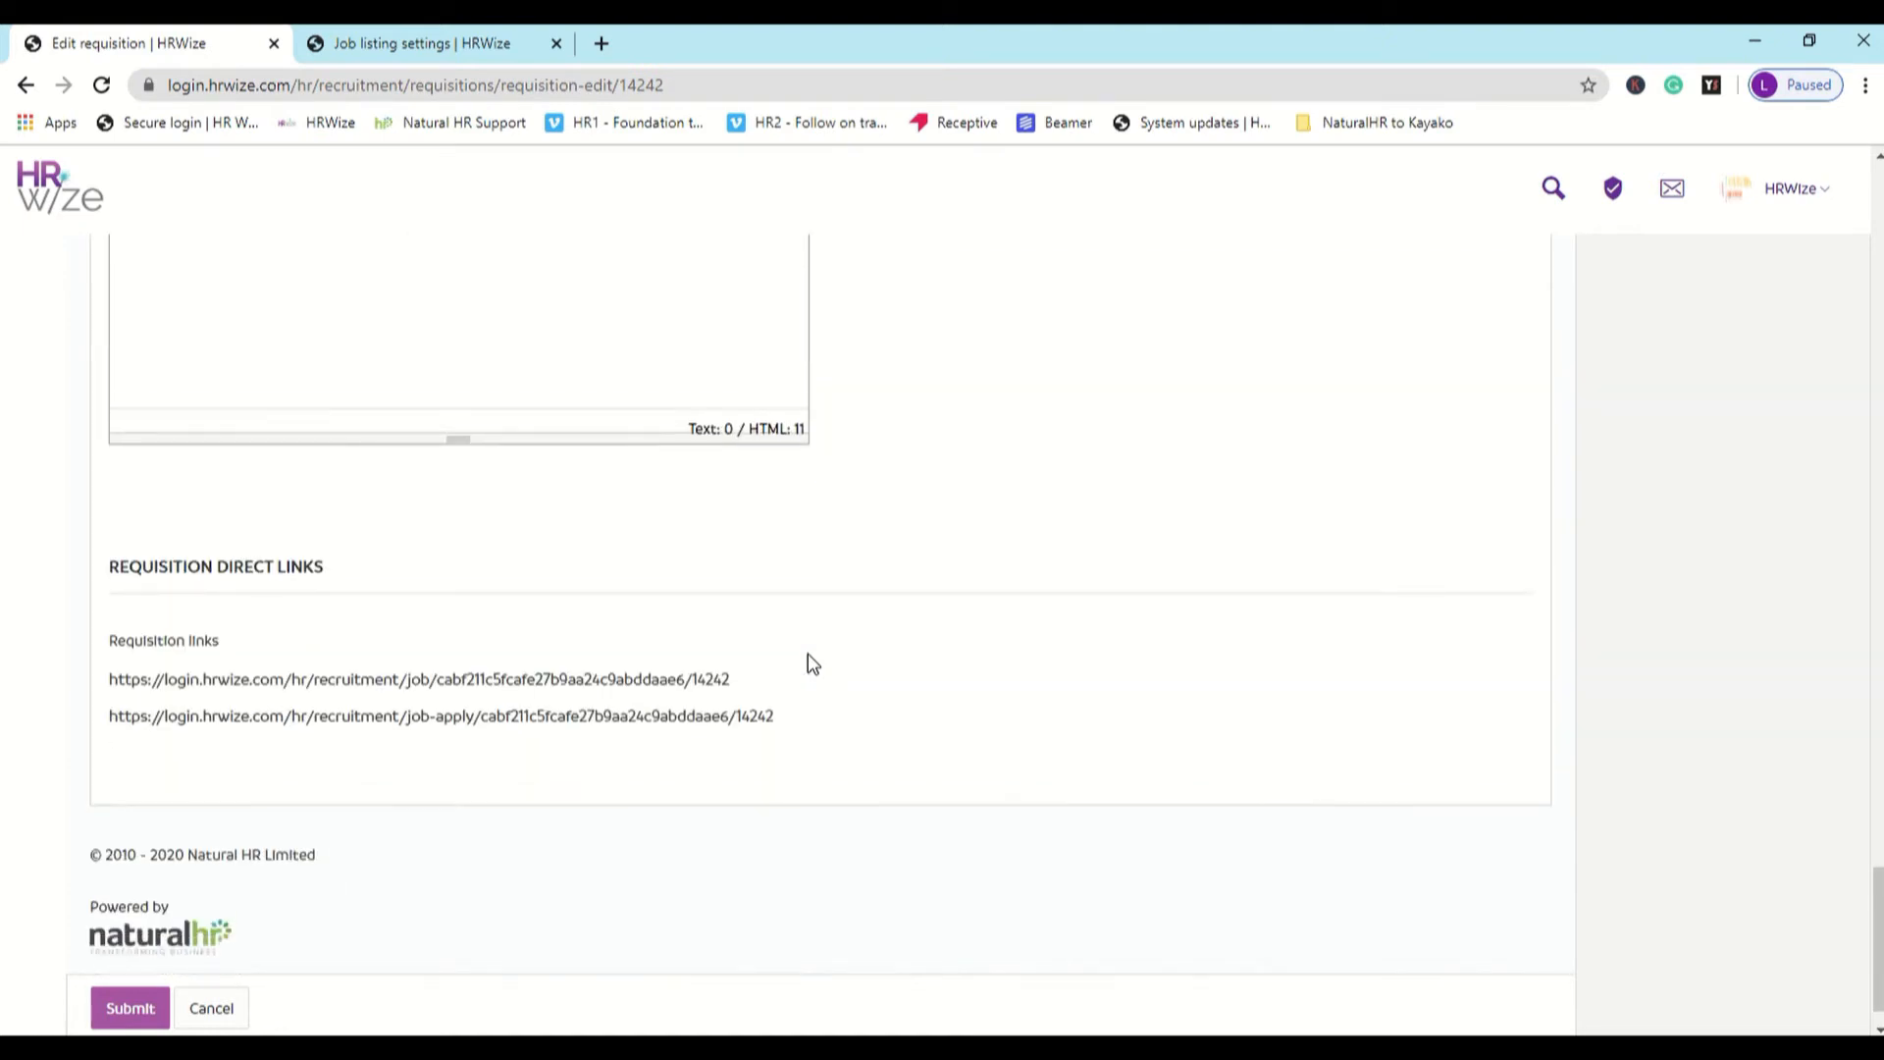
click(125, 1009)
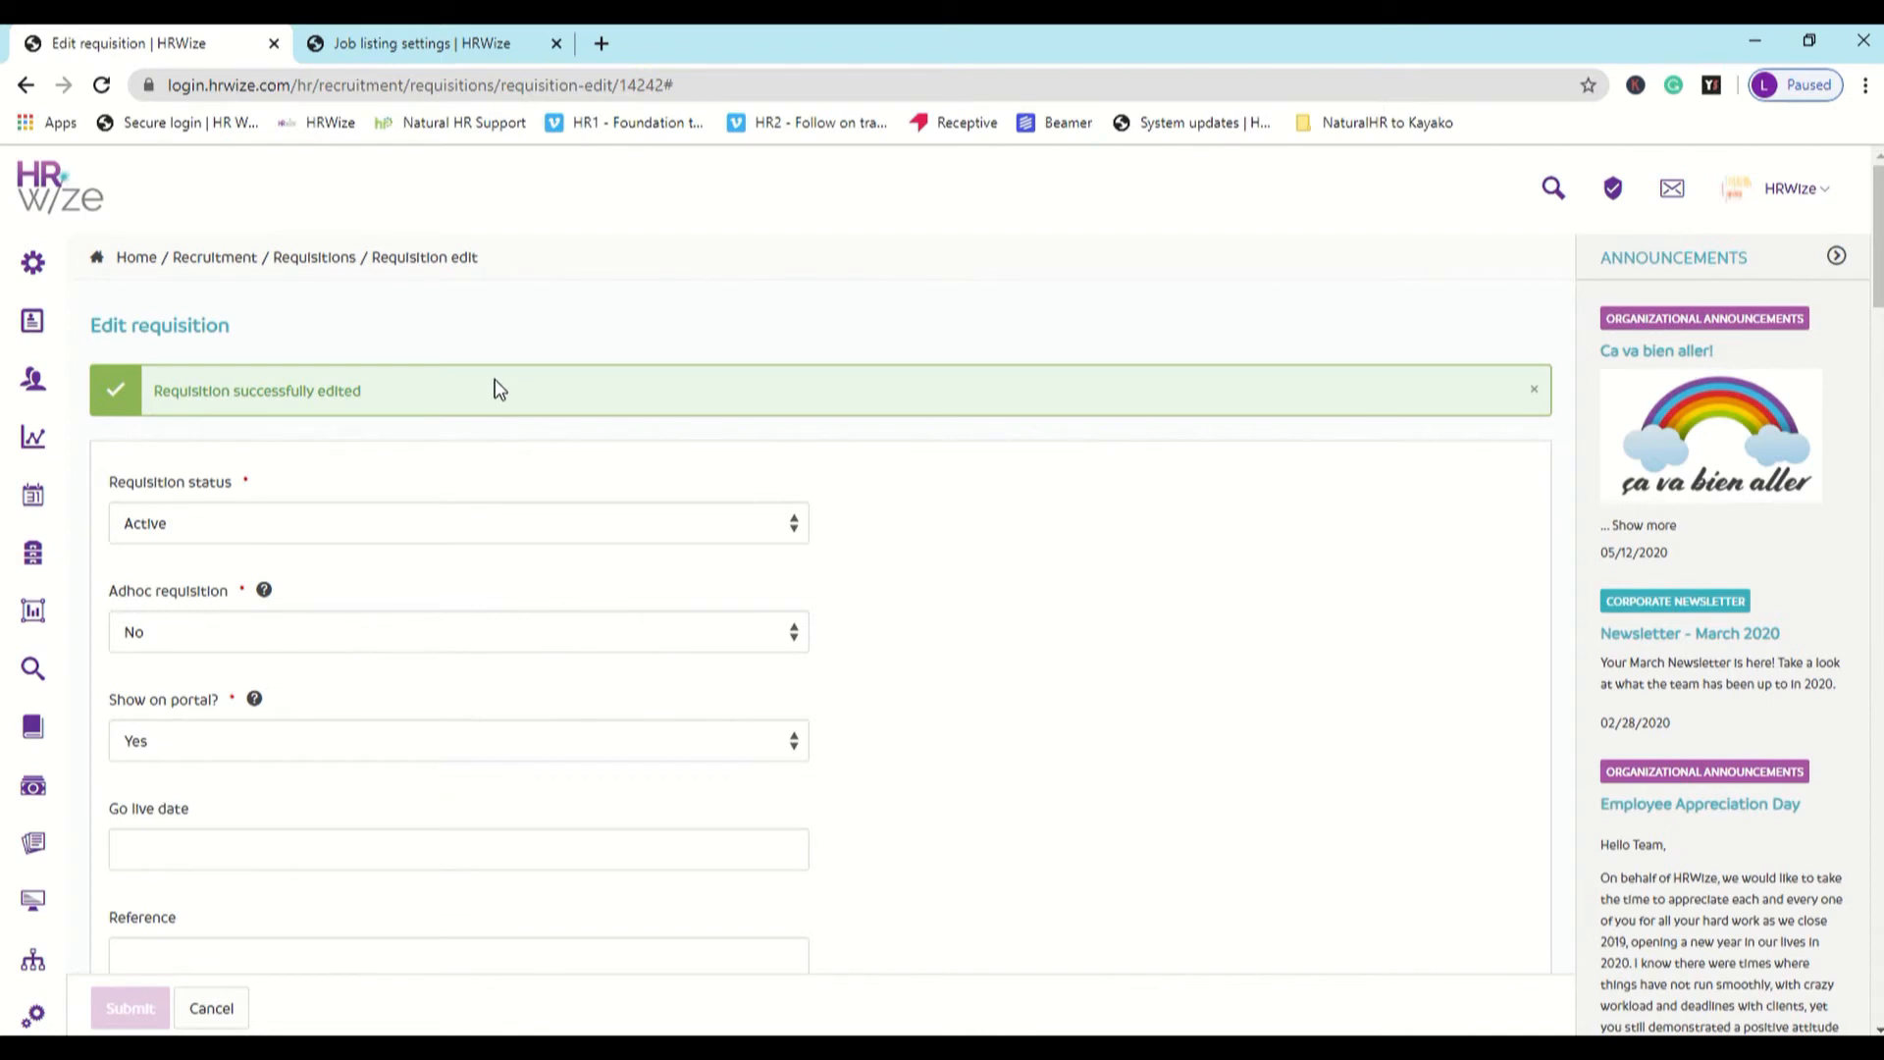
- Leave the requisition for the requisitions list and open the jobs portal keys
click(211, 1011)
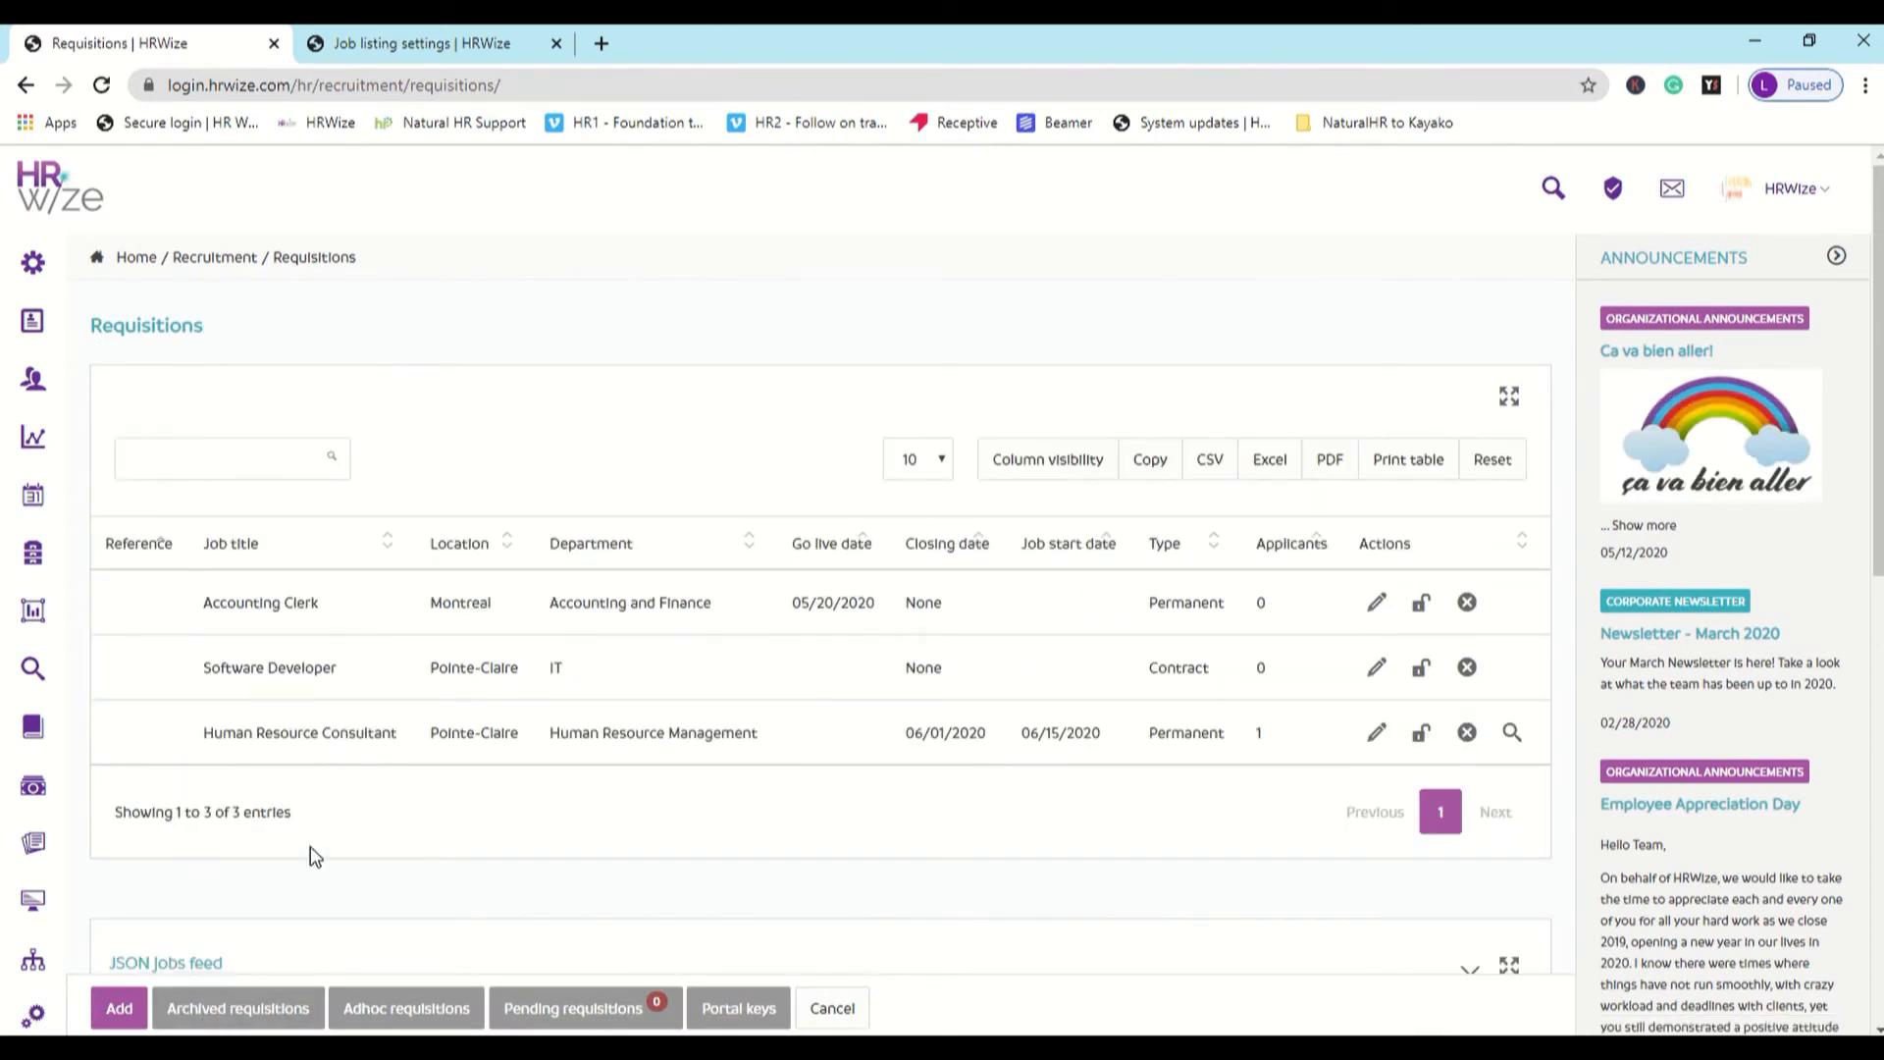
click(713, 1010)
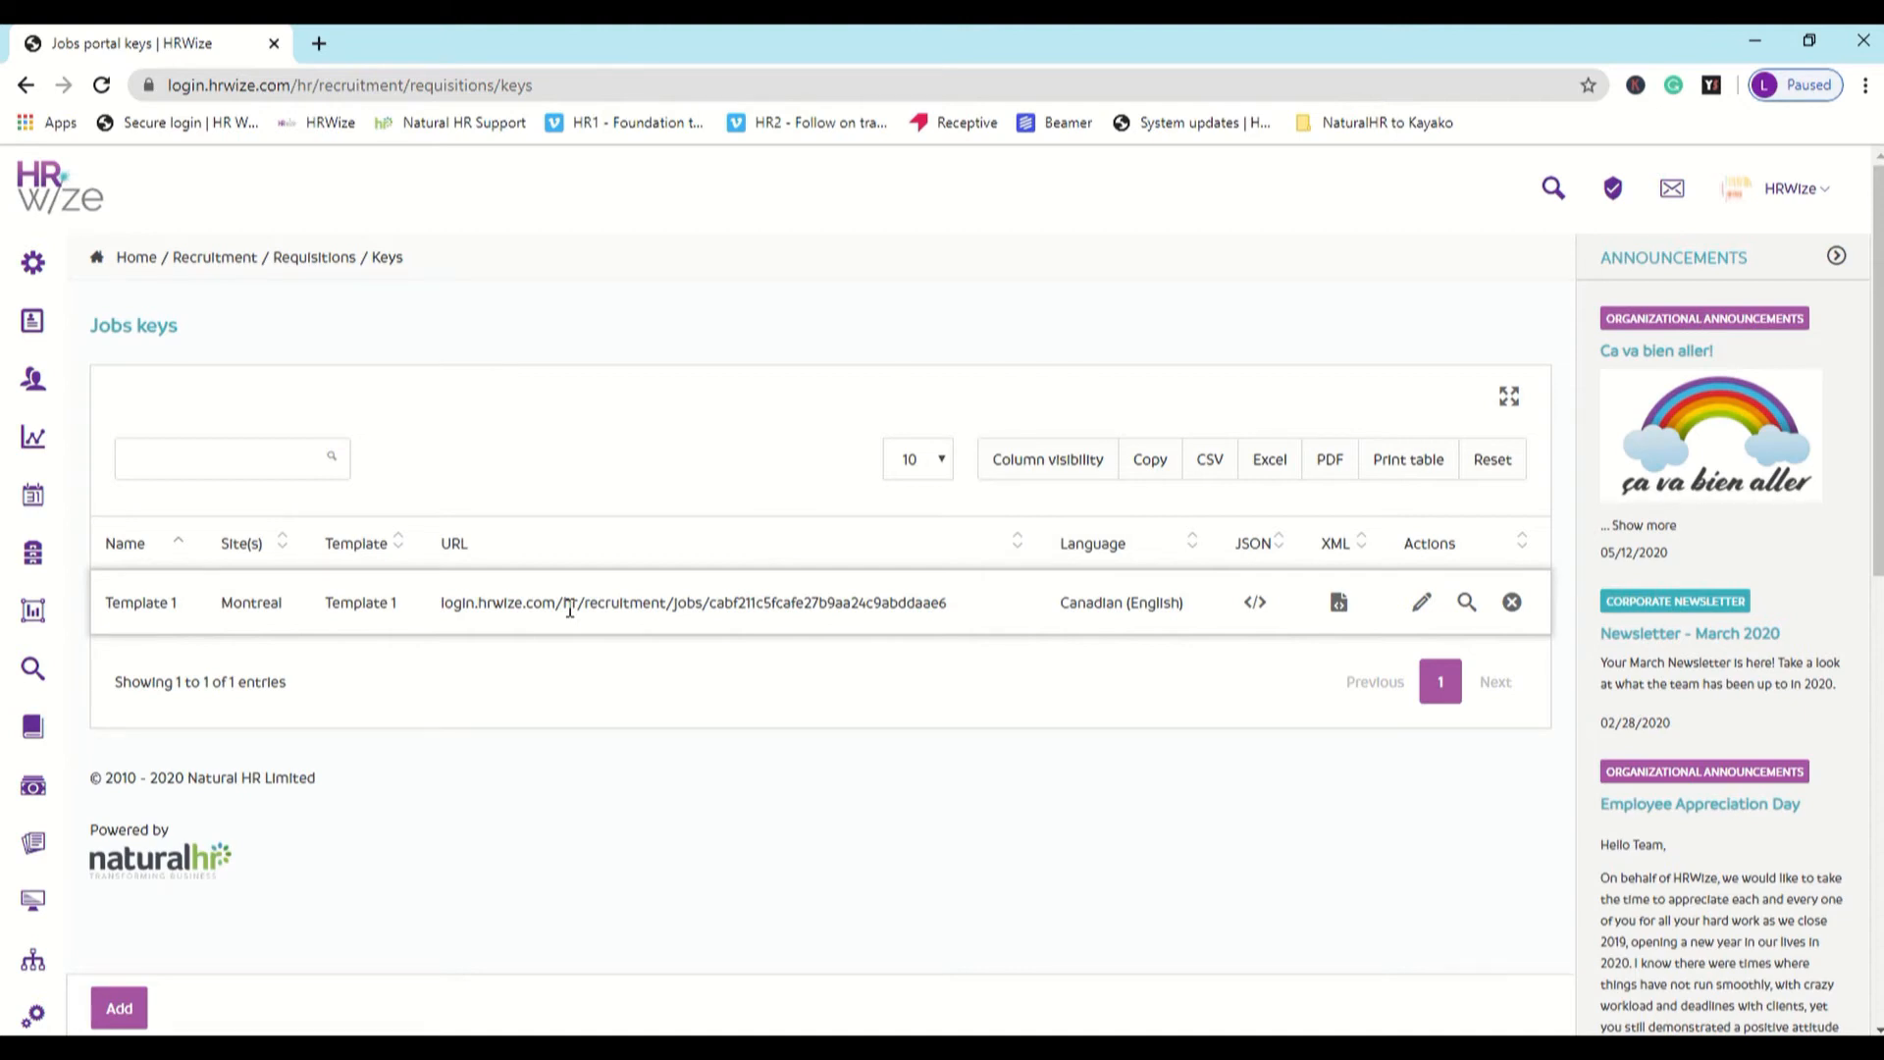
- Open the recruitment list page settings in a separate browser tab and switch to it, keeping the jobs keys page open
mouse_move(32, 668)
scroll(120, 674, down, 3)
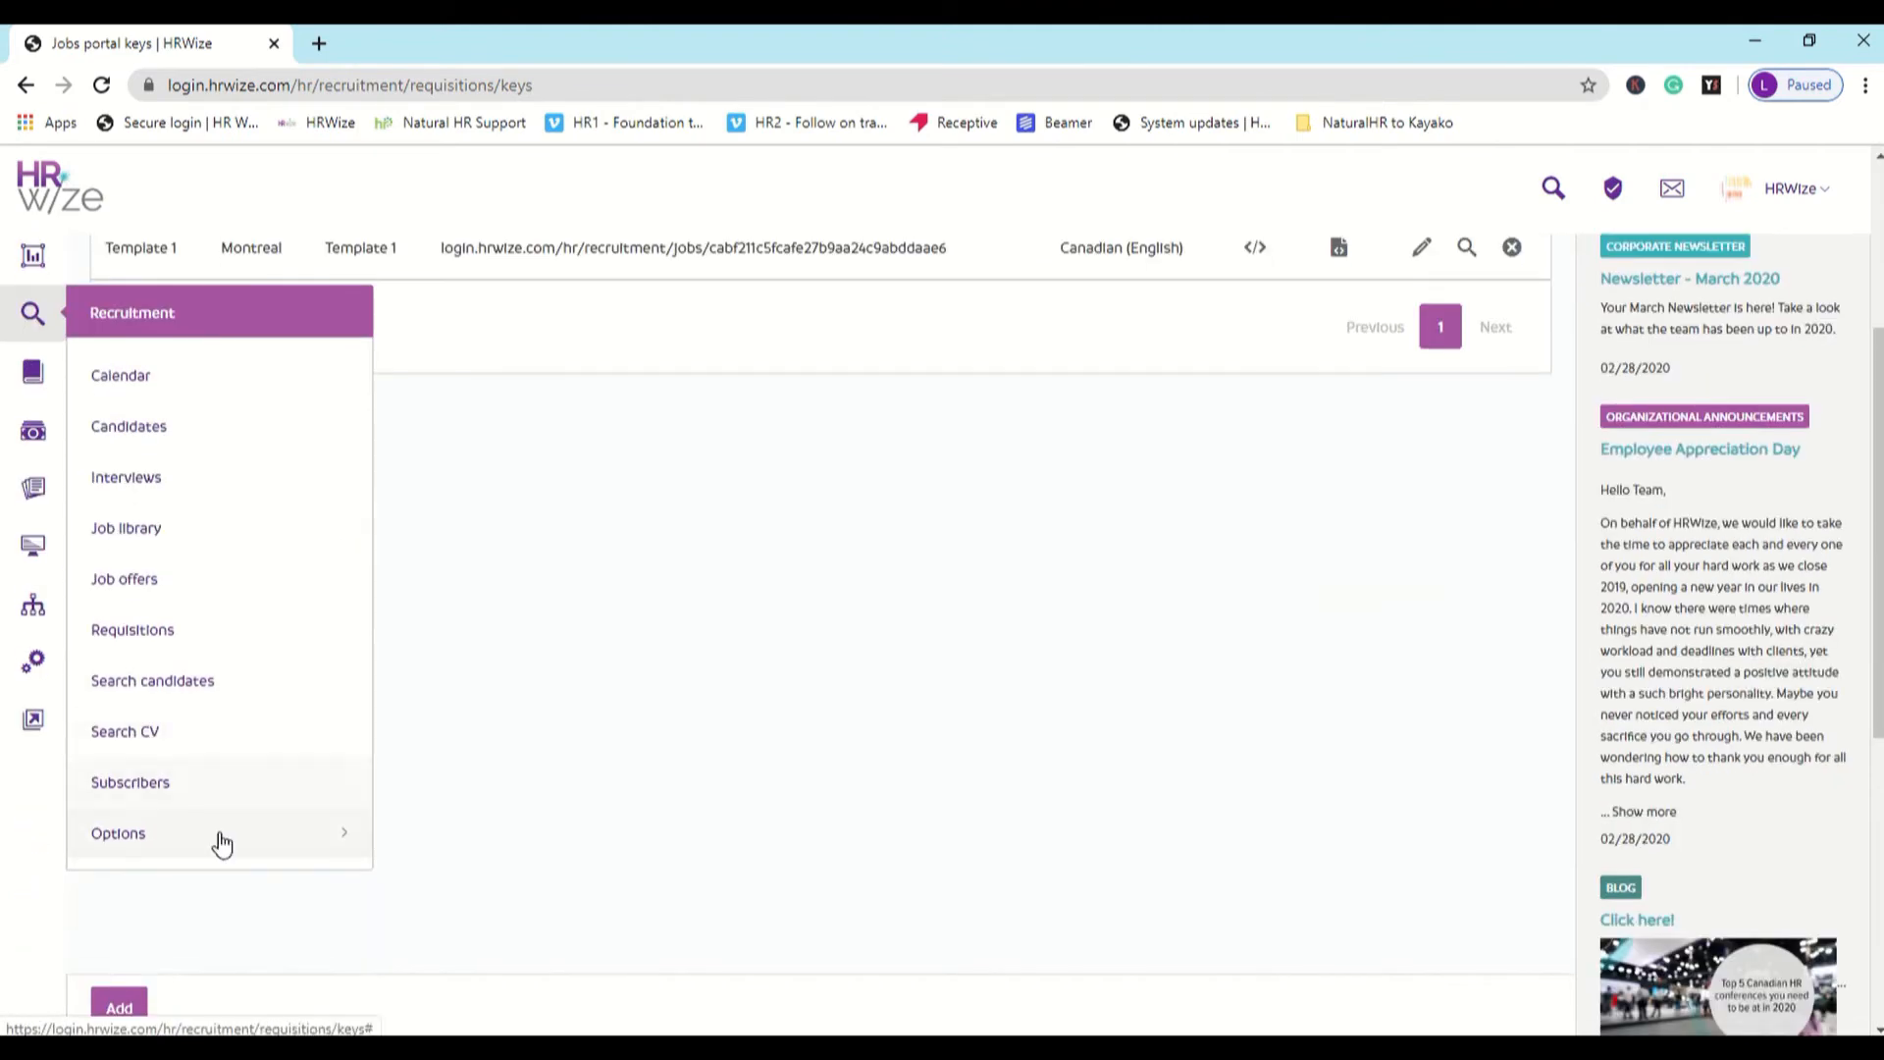
click(221, 842)
scroll(227, 804, down, 2)
right_click(272, 734)
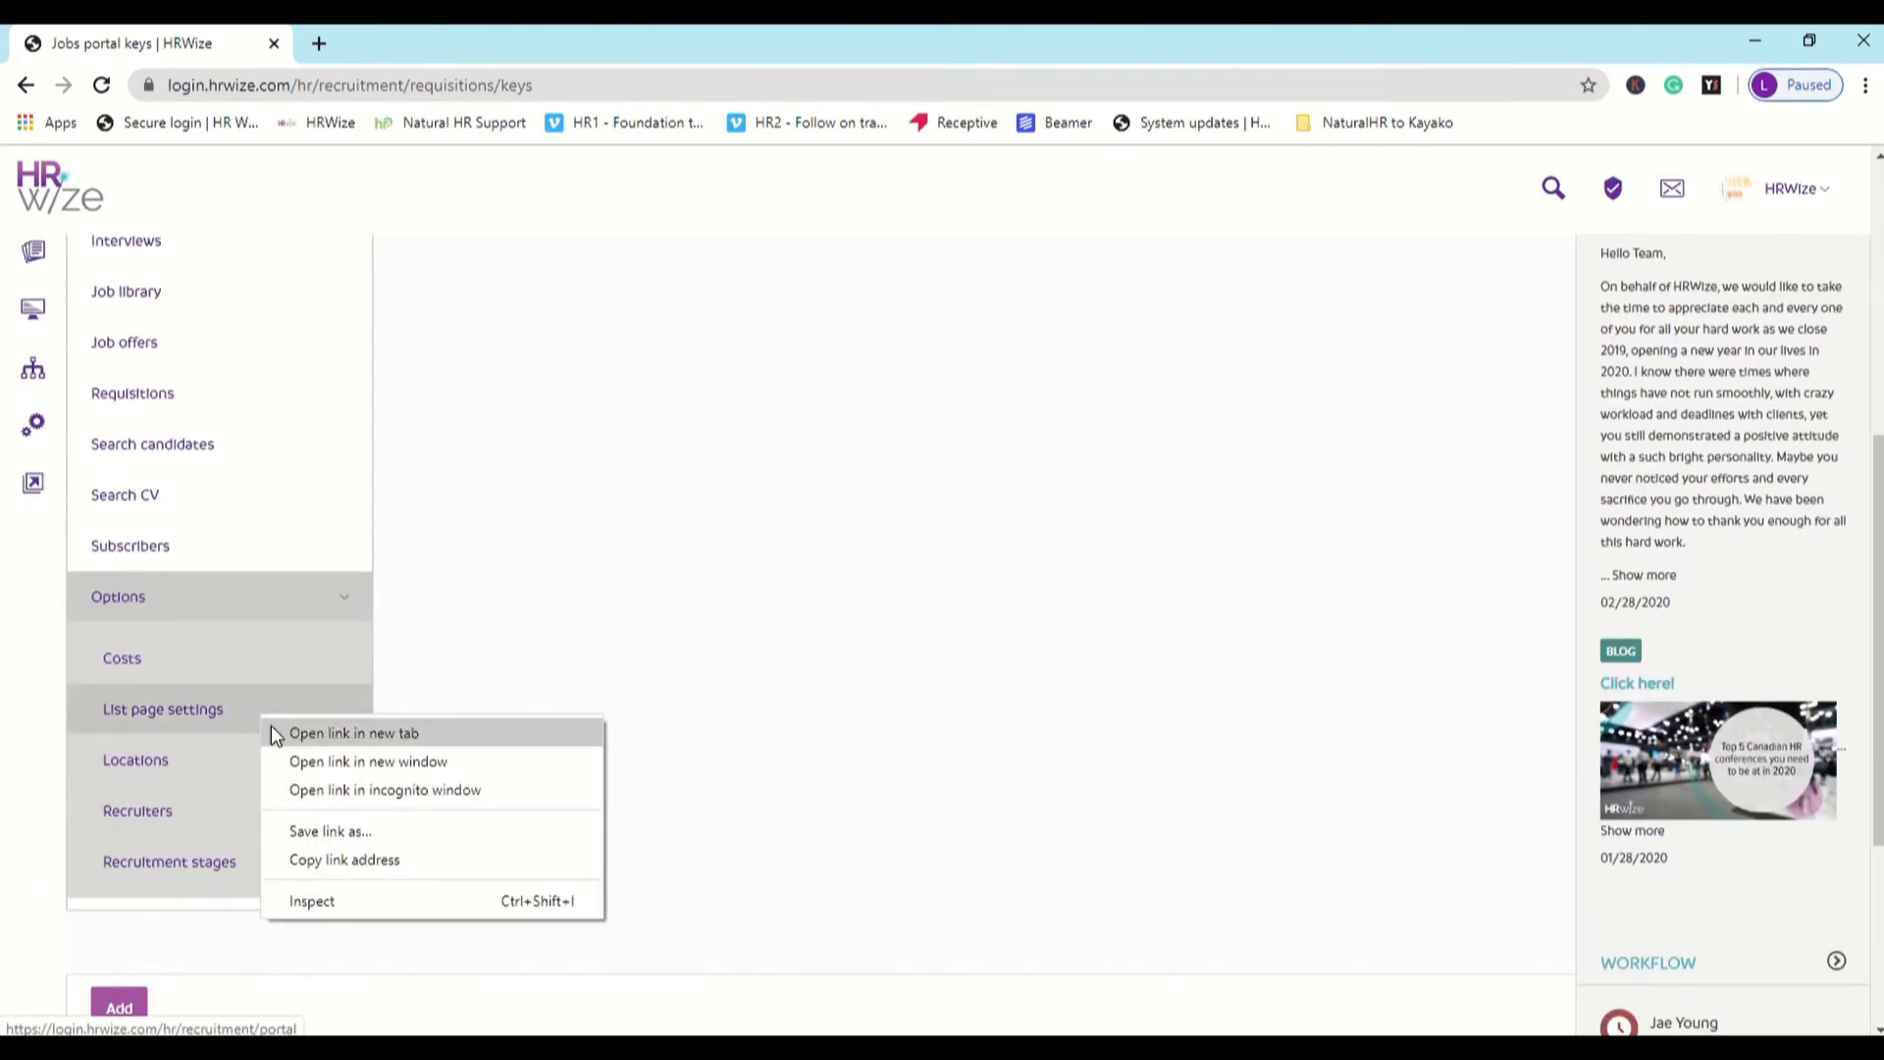
click(277, 734)
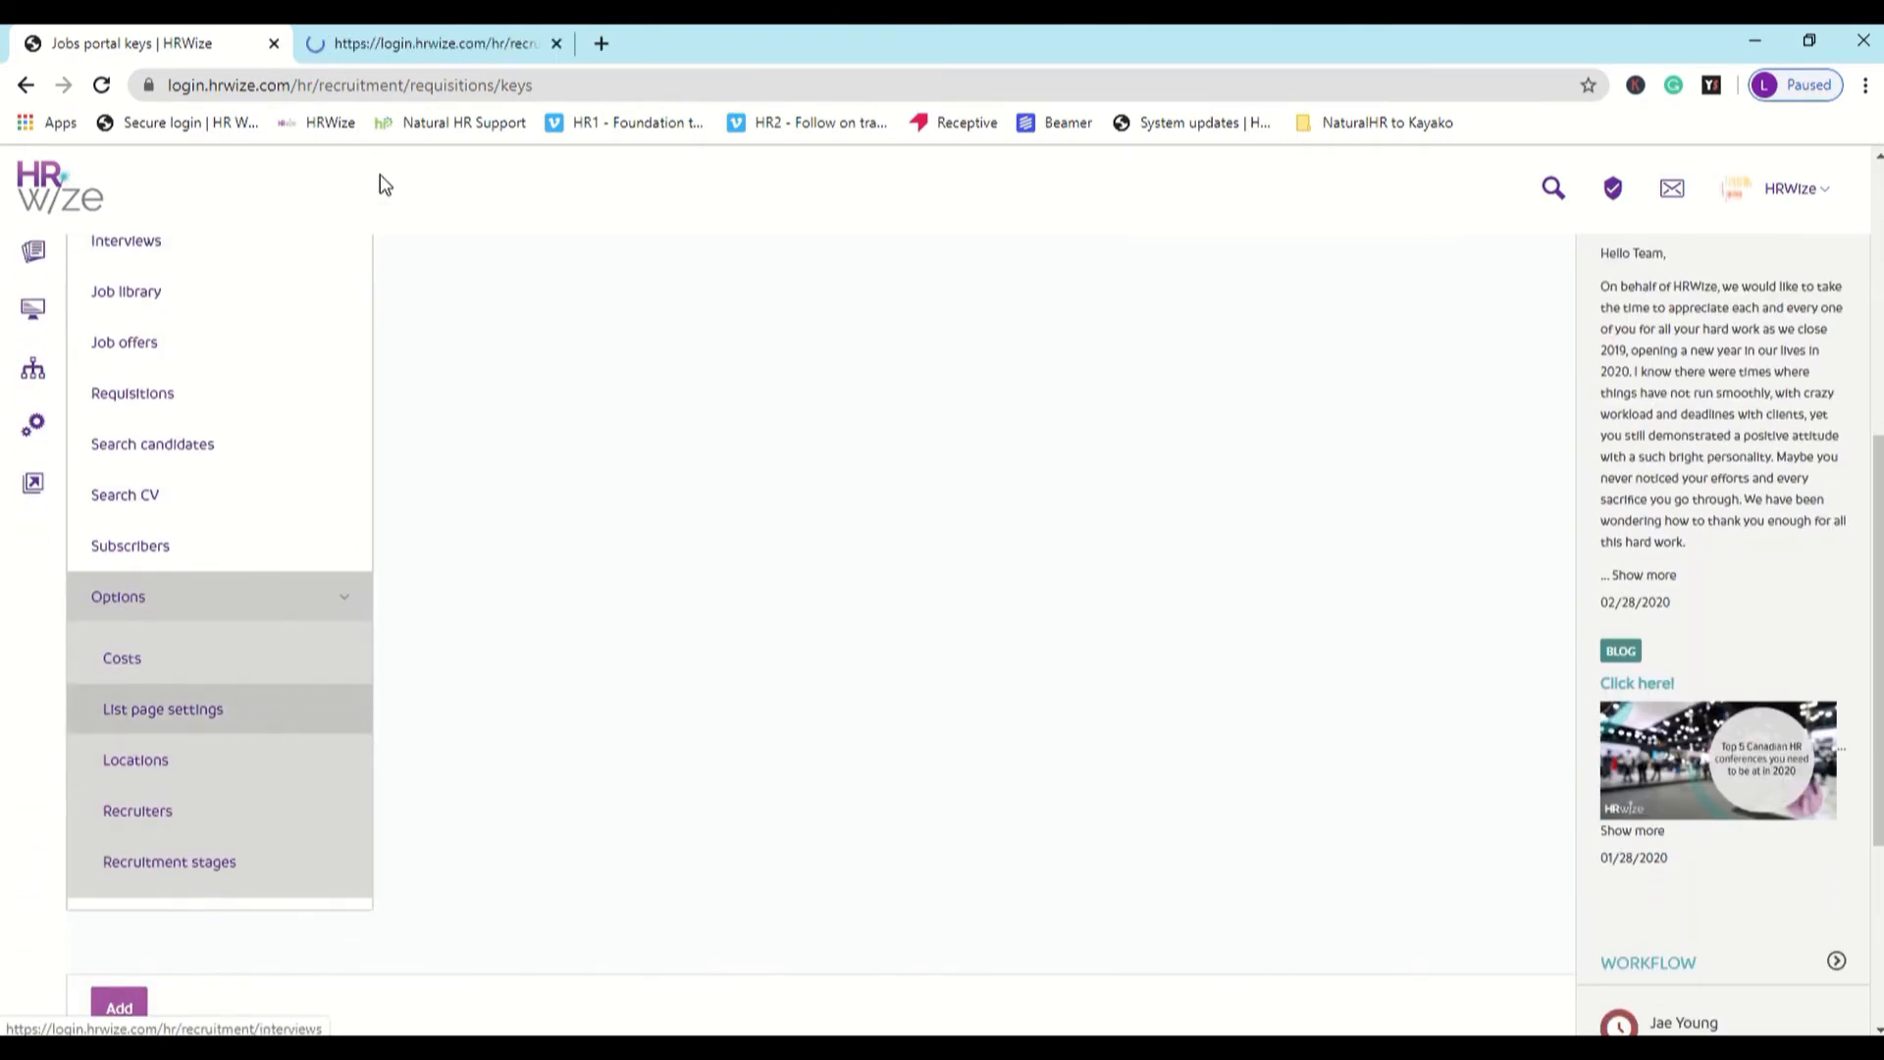
click(473, 50)
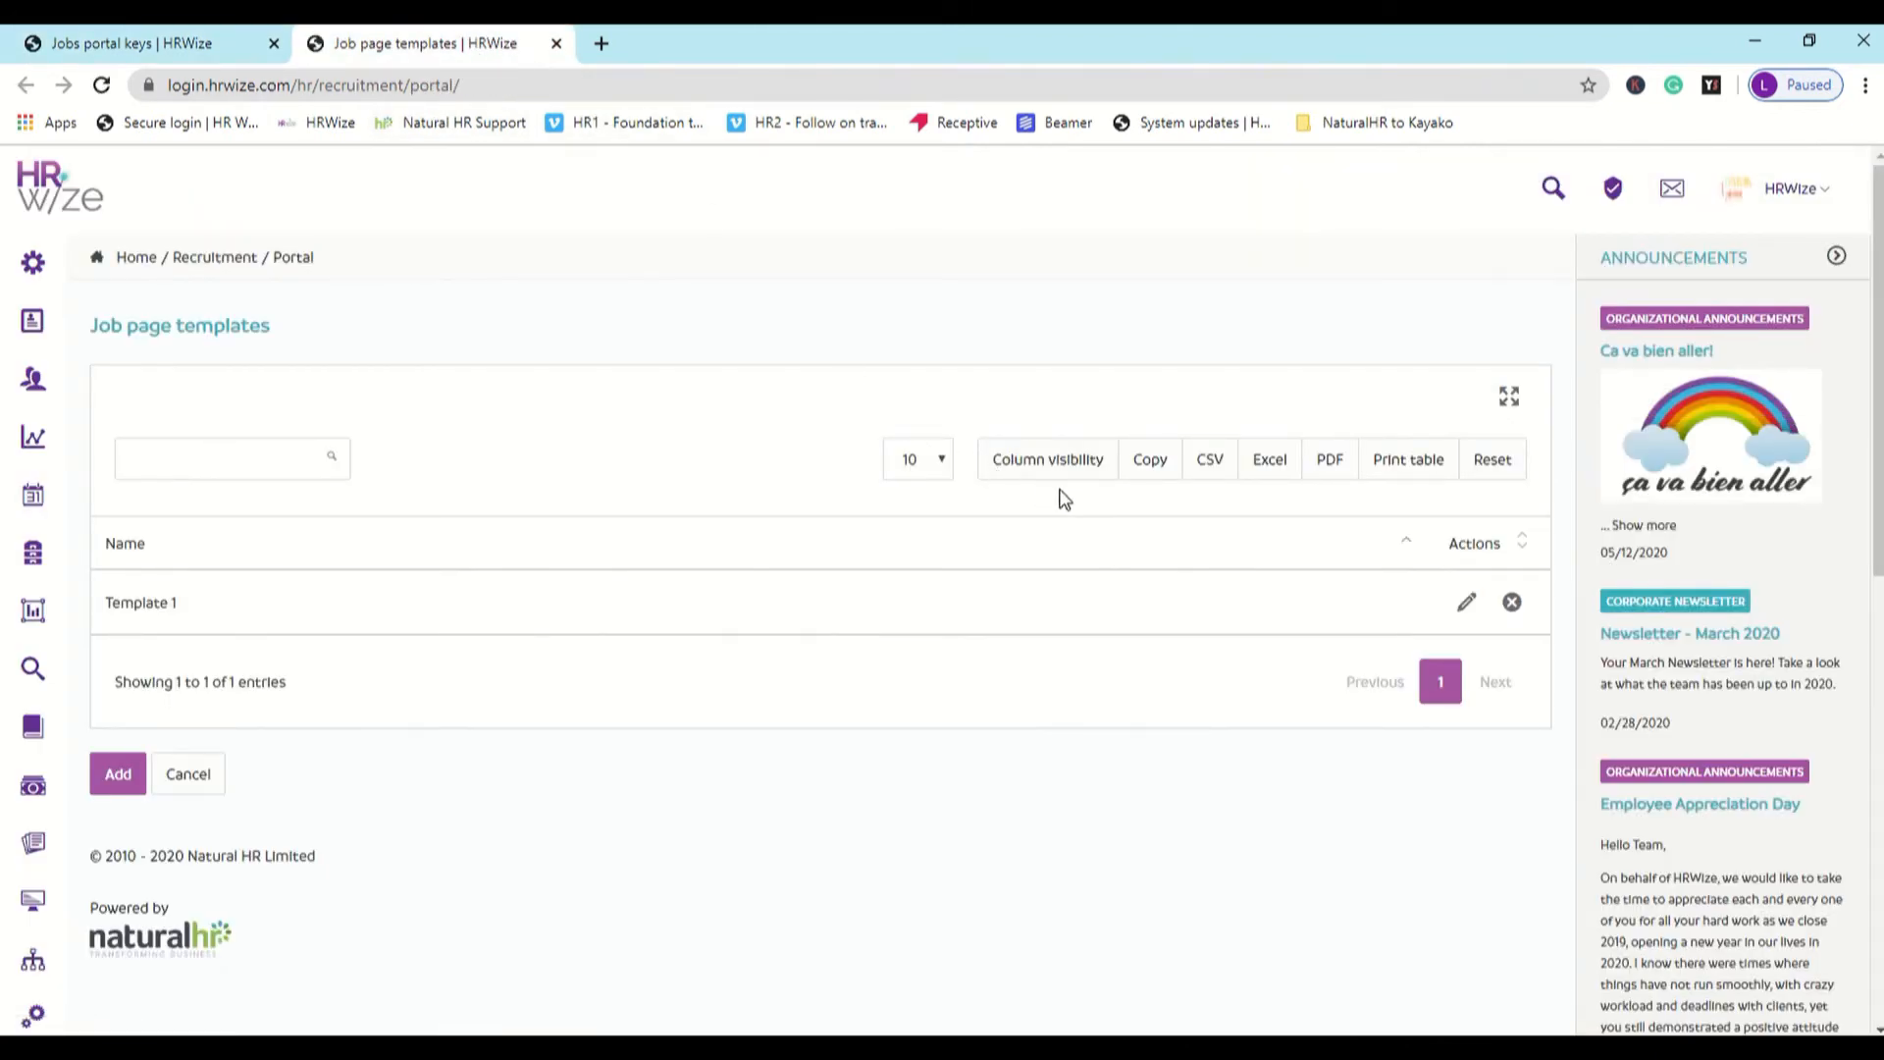
- Open Template 1 for editing and review its box widths, colours and job list page display options
click(1469, 602)
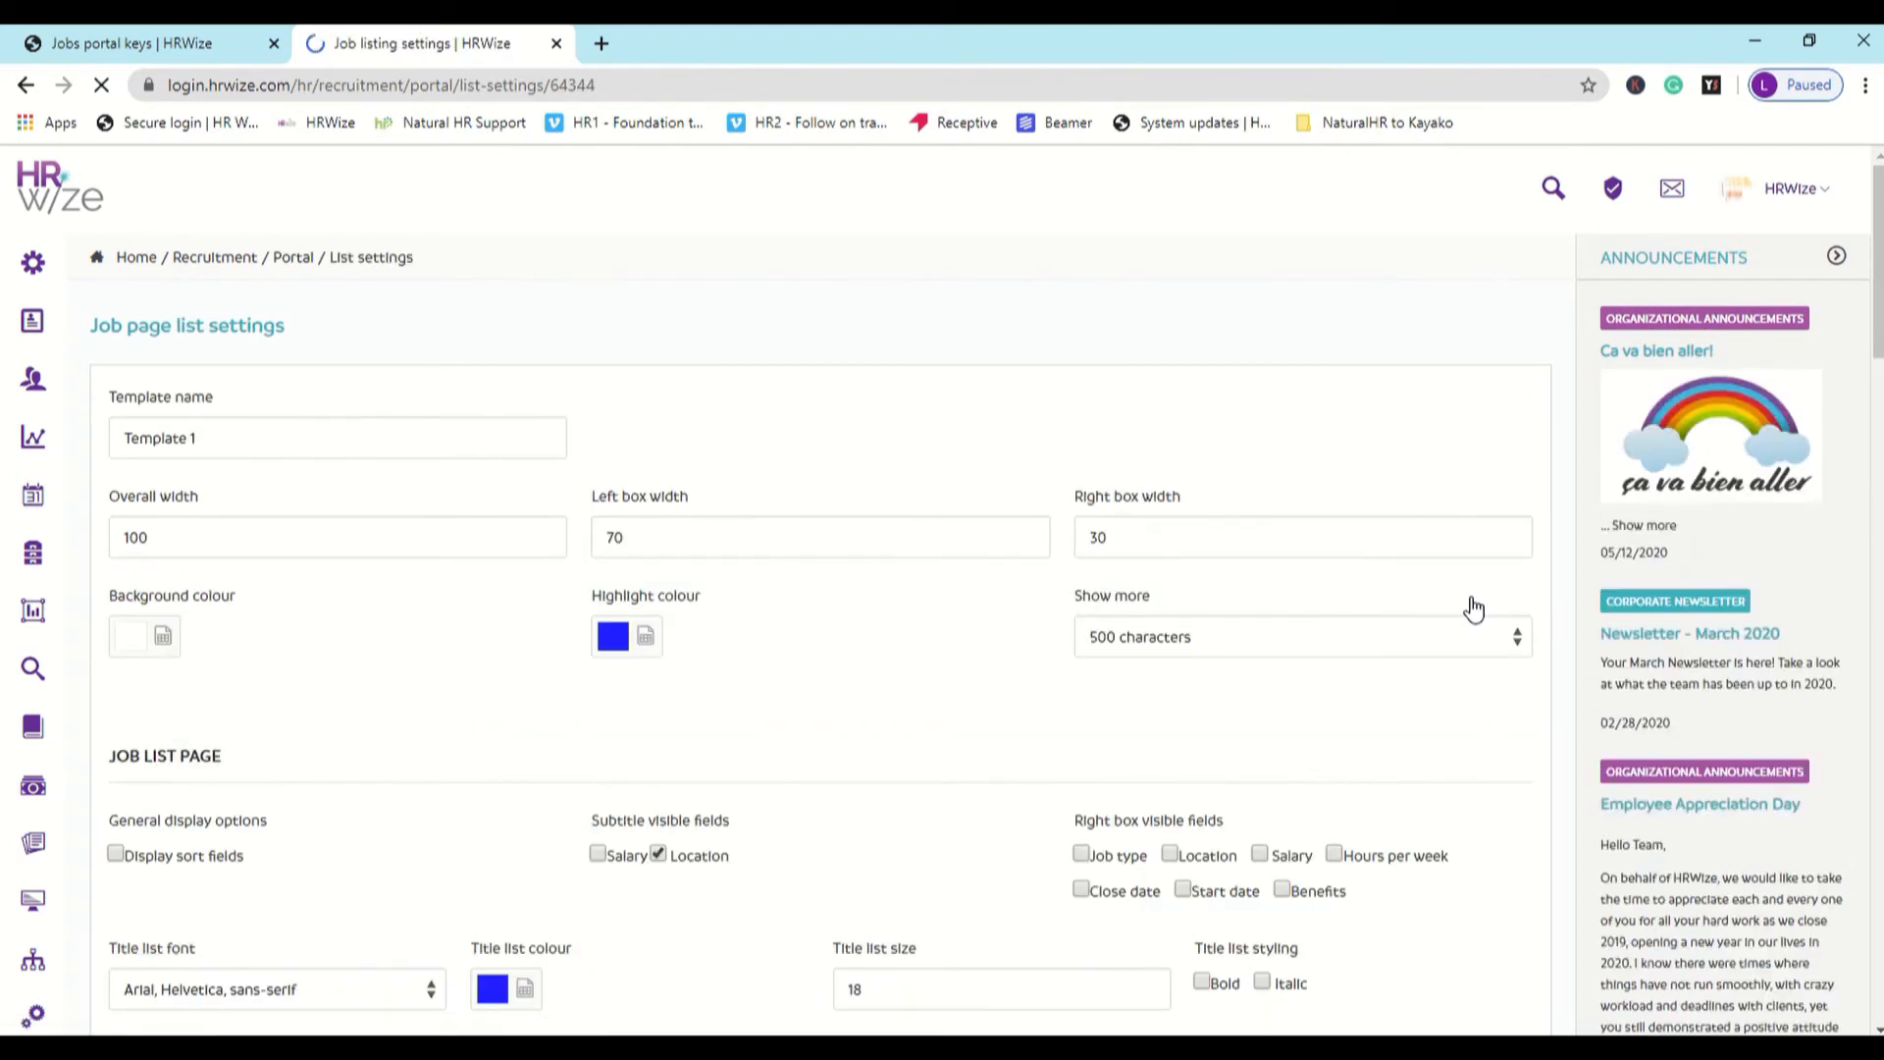
scroll(1112, 757, down, 1)
scroll(1111, 757, down, 2)
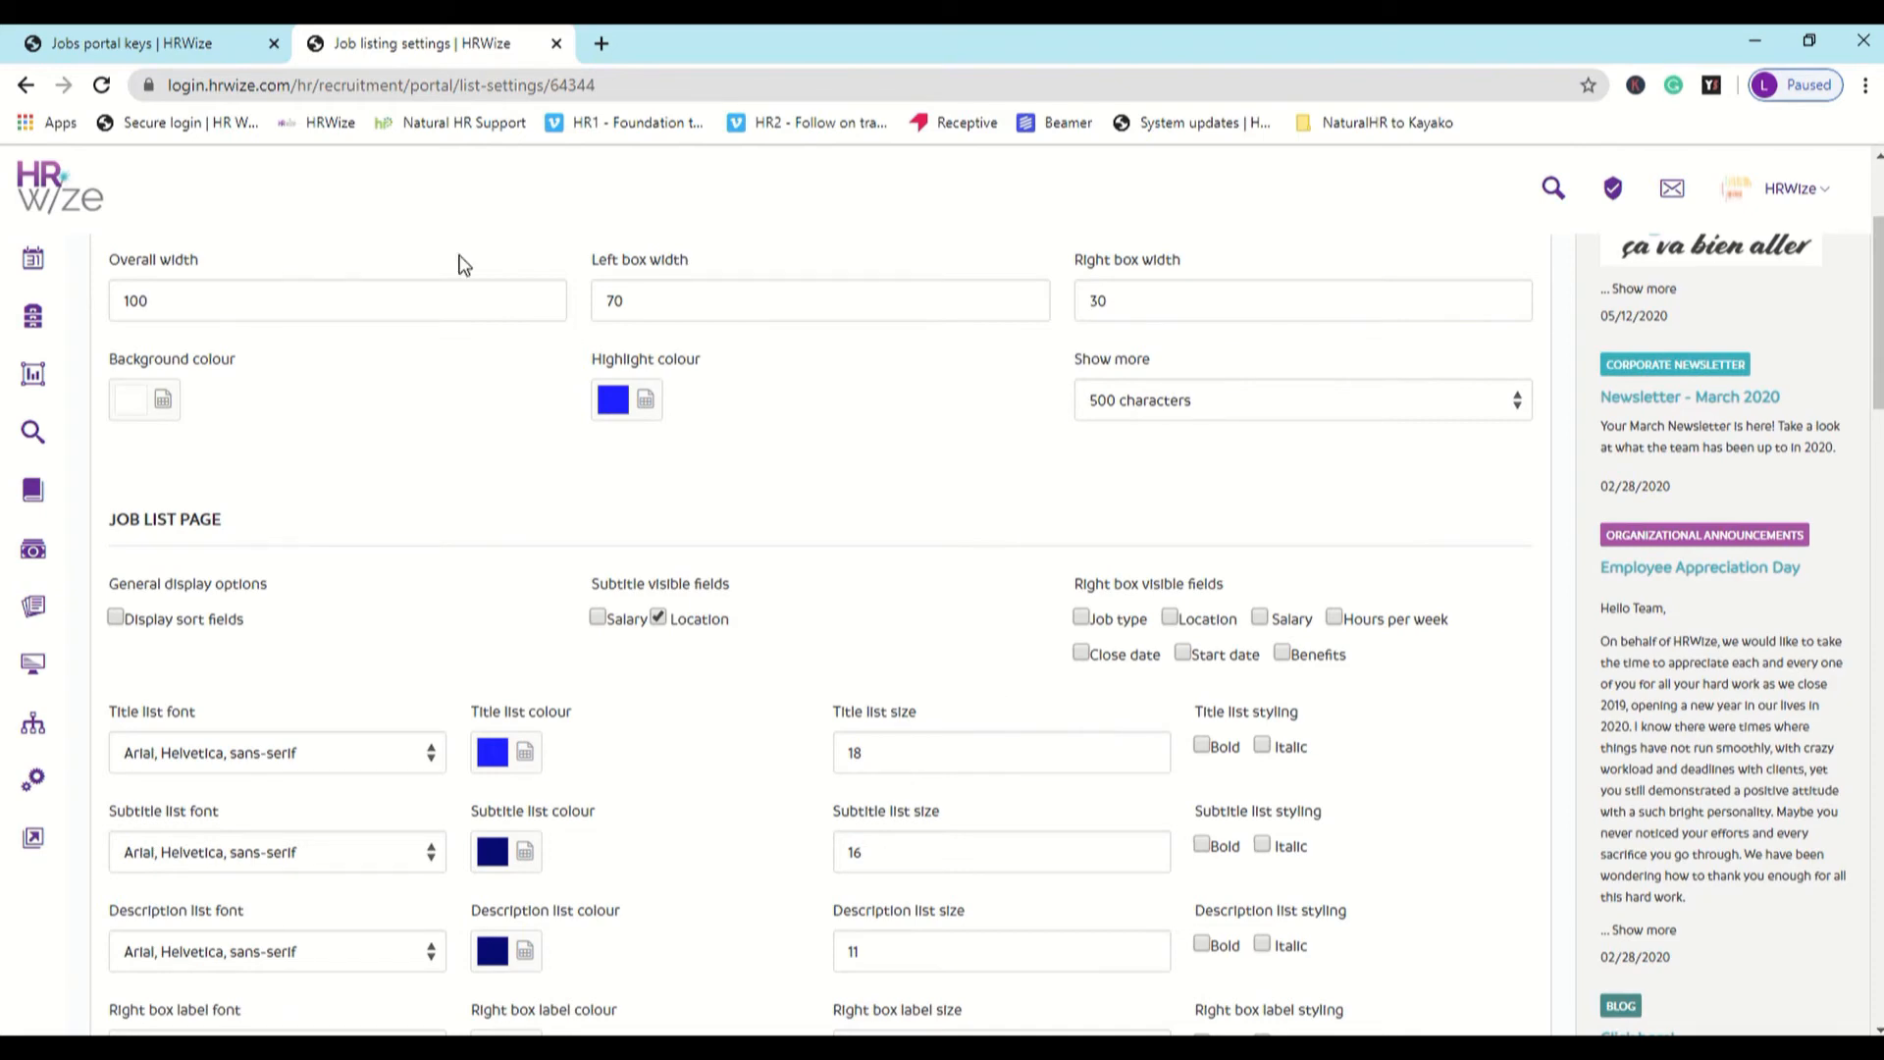
- Return to the jobs keys and open Template 1's public jobs page to review the listed job openings
click(210, 47)
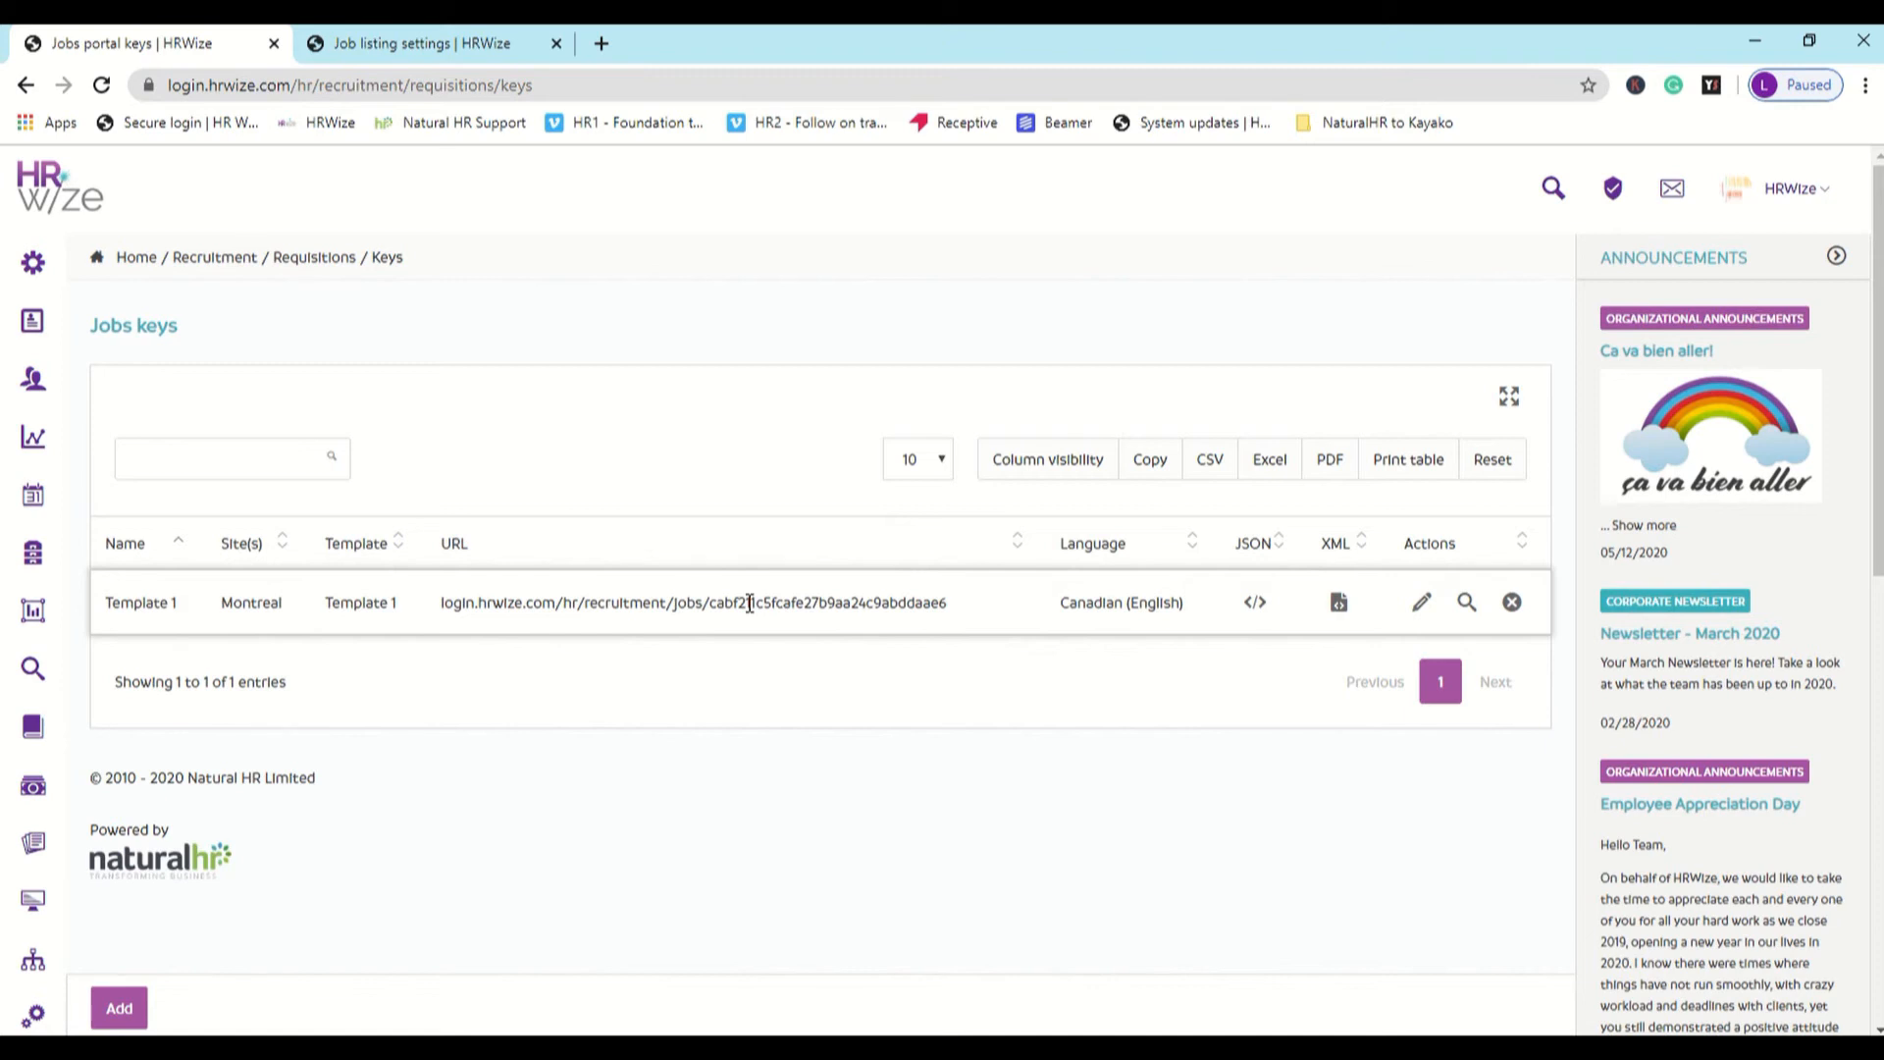
click(750, 602)
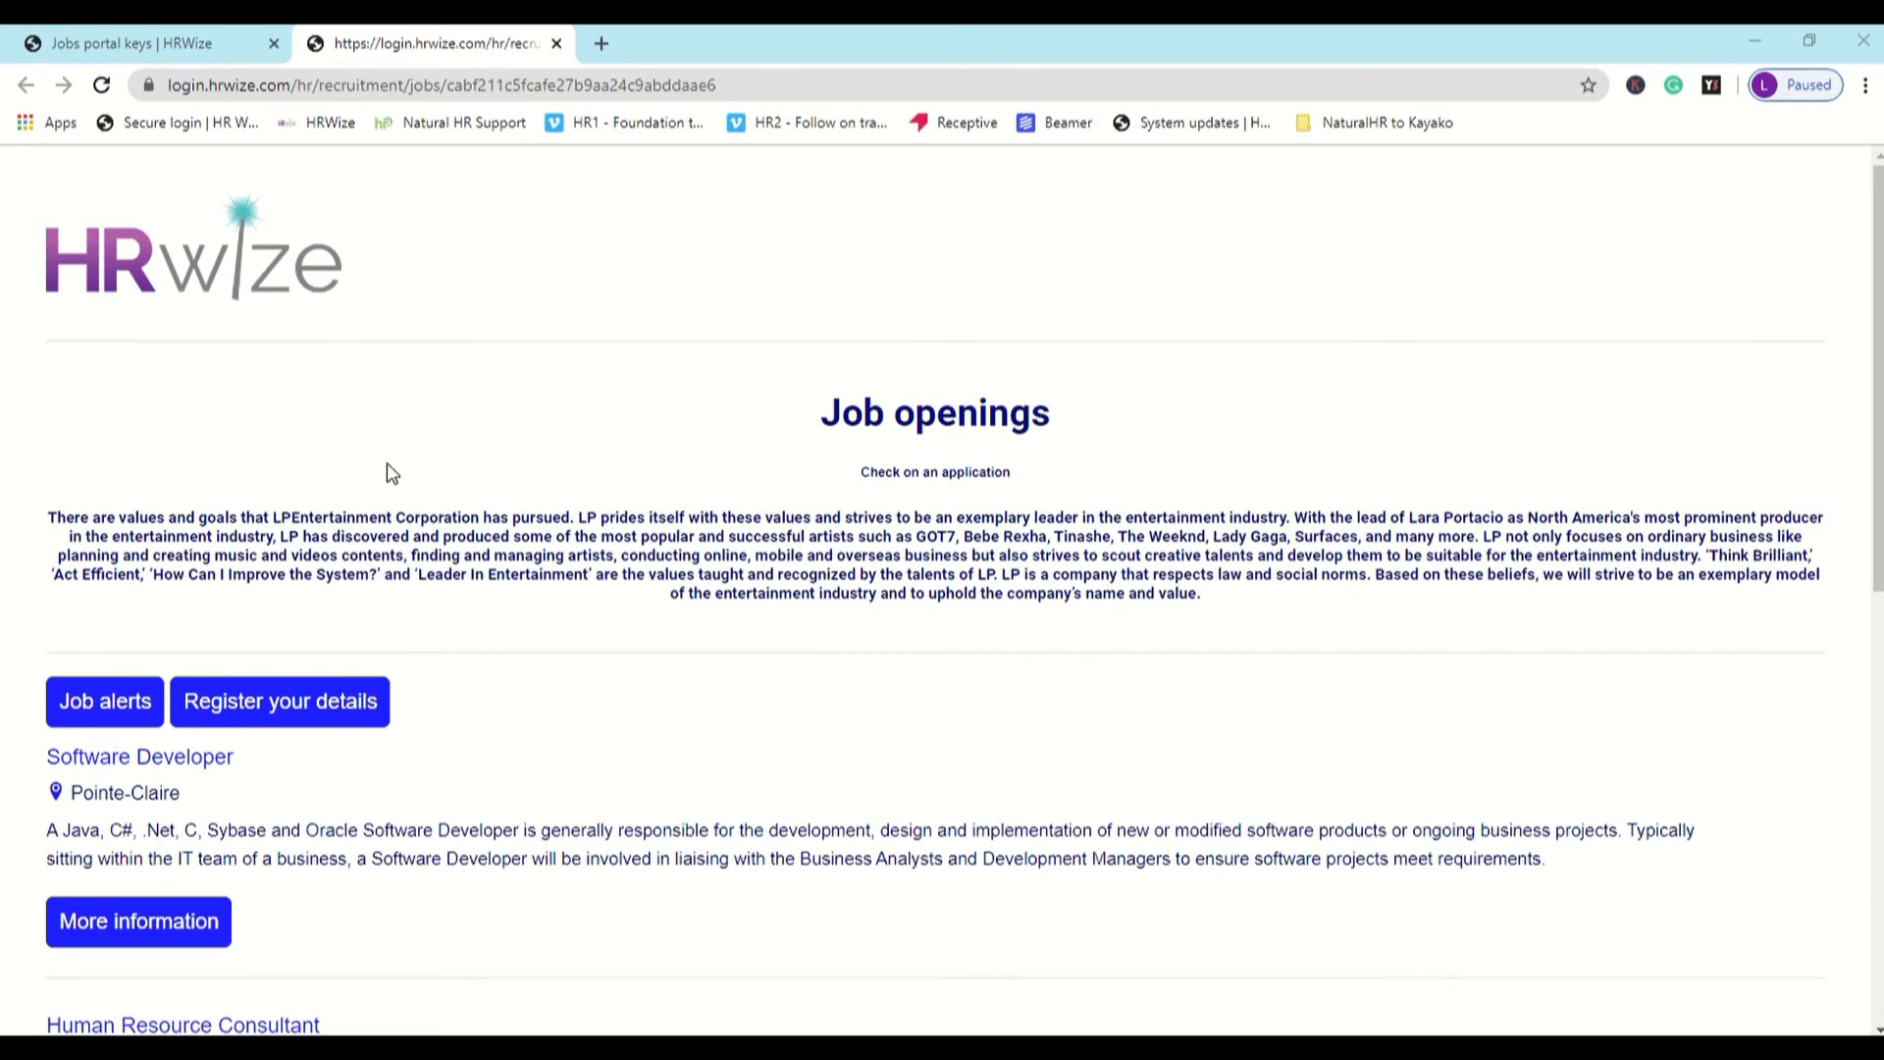
scroll(392, 535, down, 3)
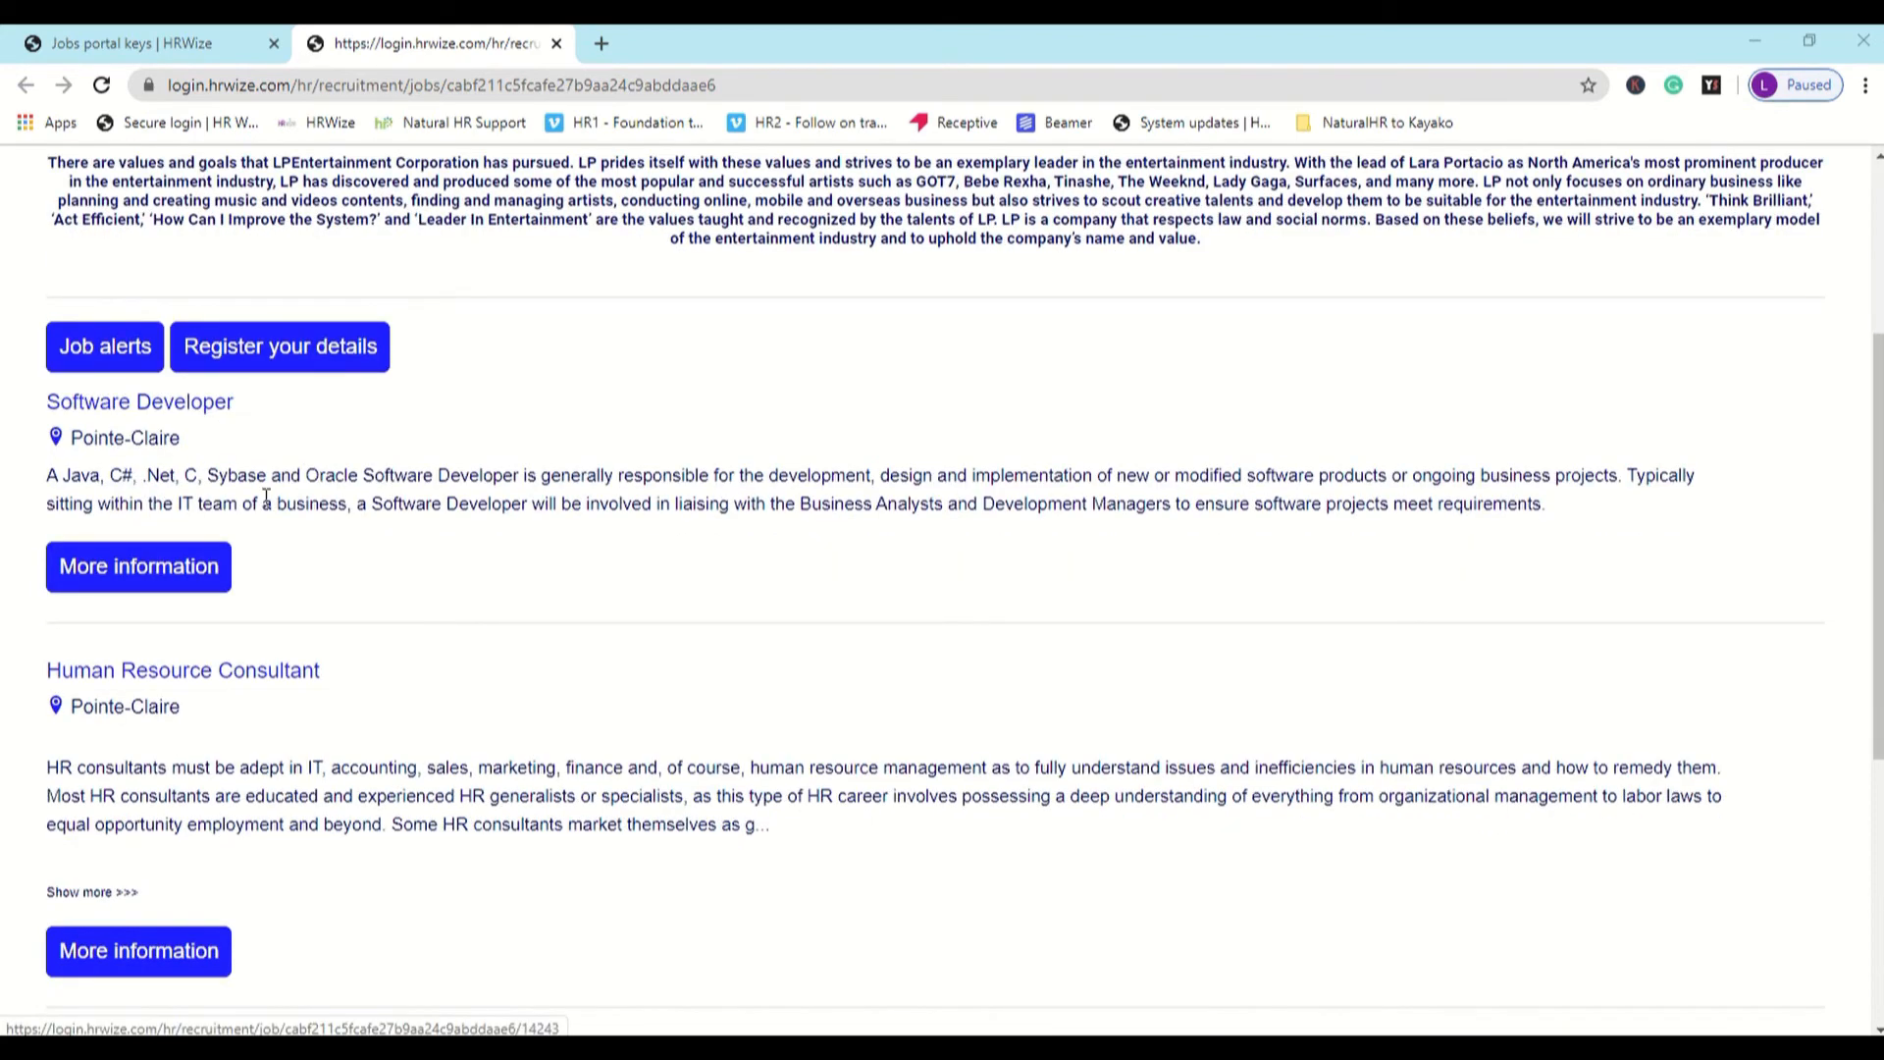
scroll(270, 590, down, 1)
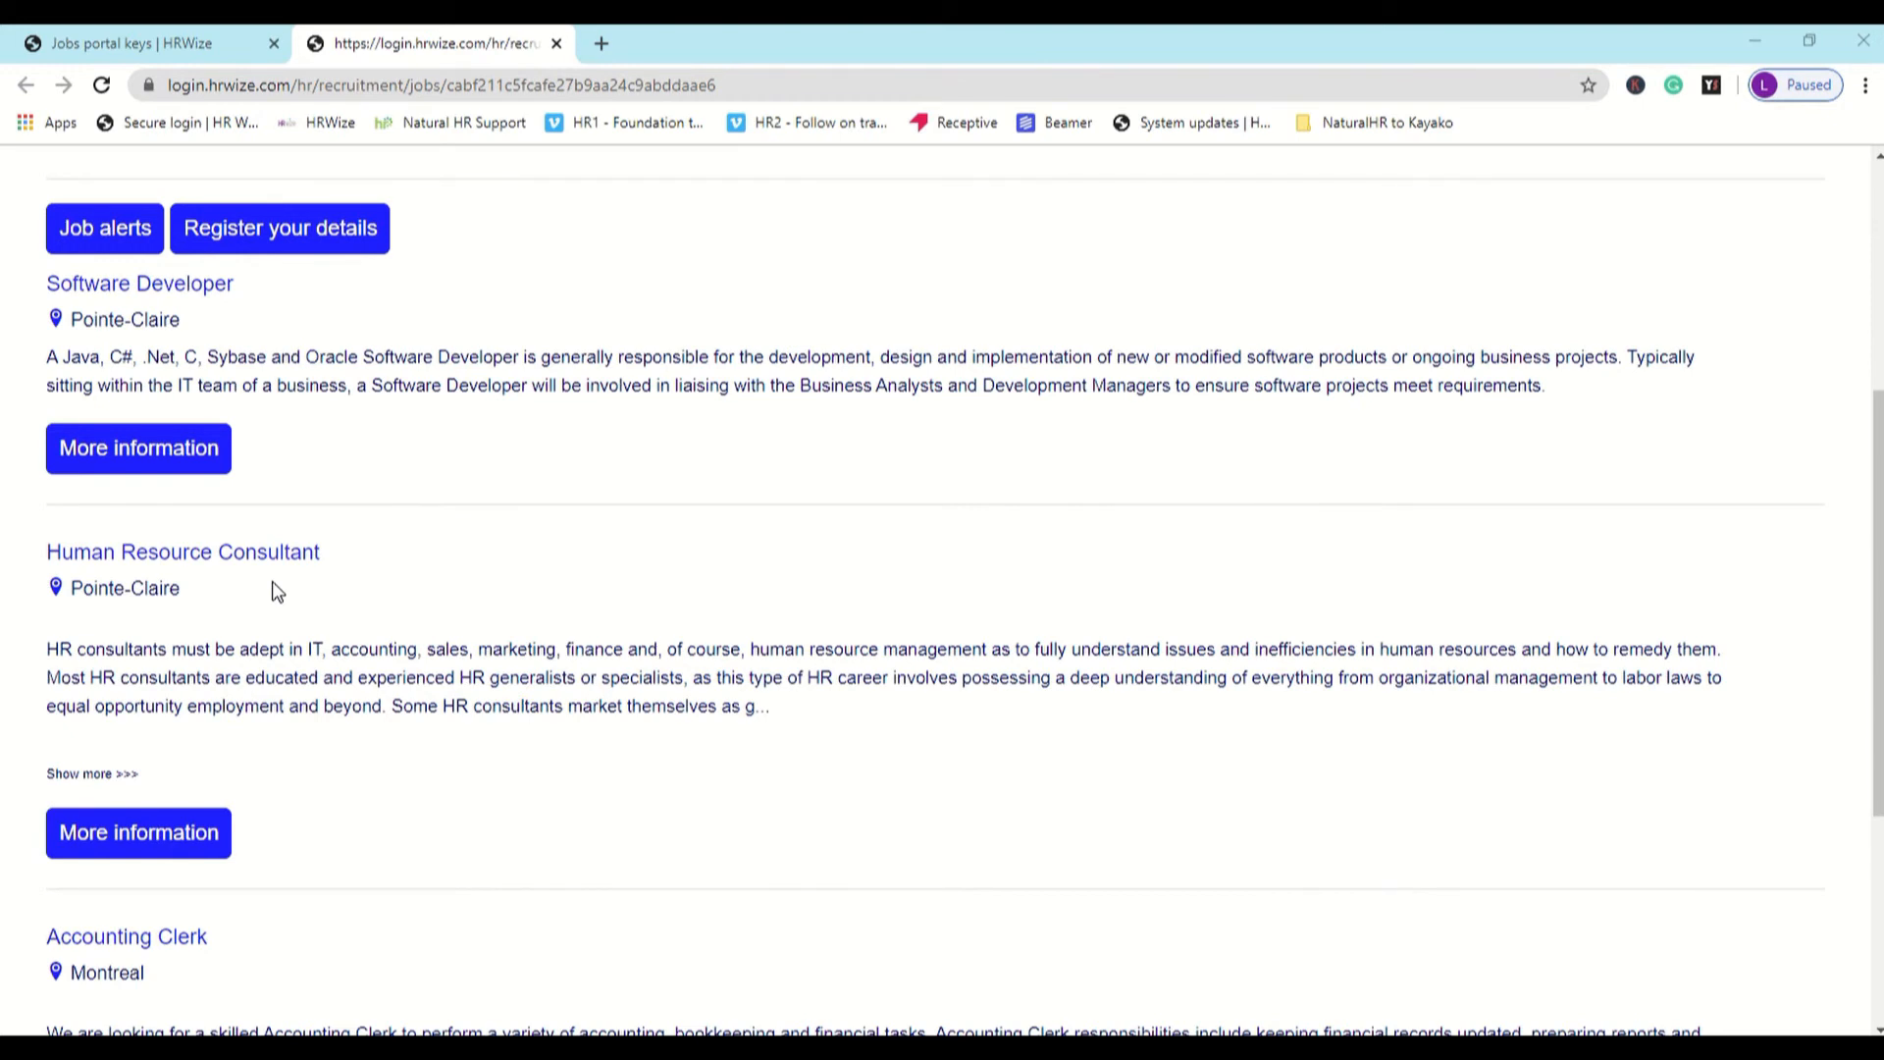
- Open the full Human Resource Consultant posting and review its description, responsibilities, qualifications and competencies
click(180, 835)
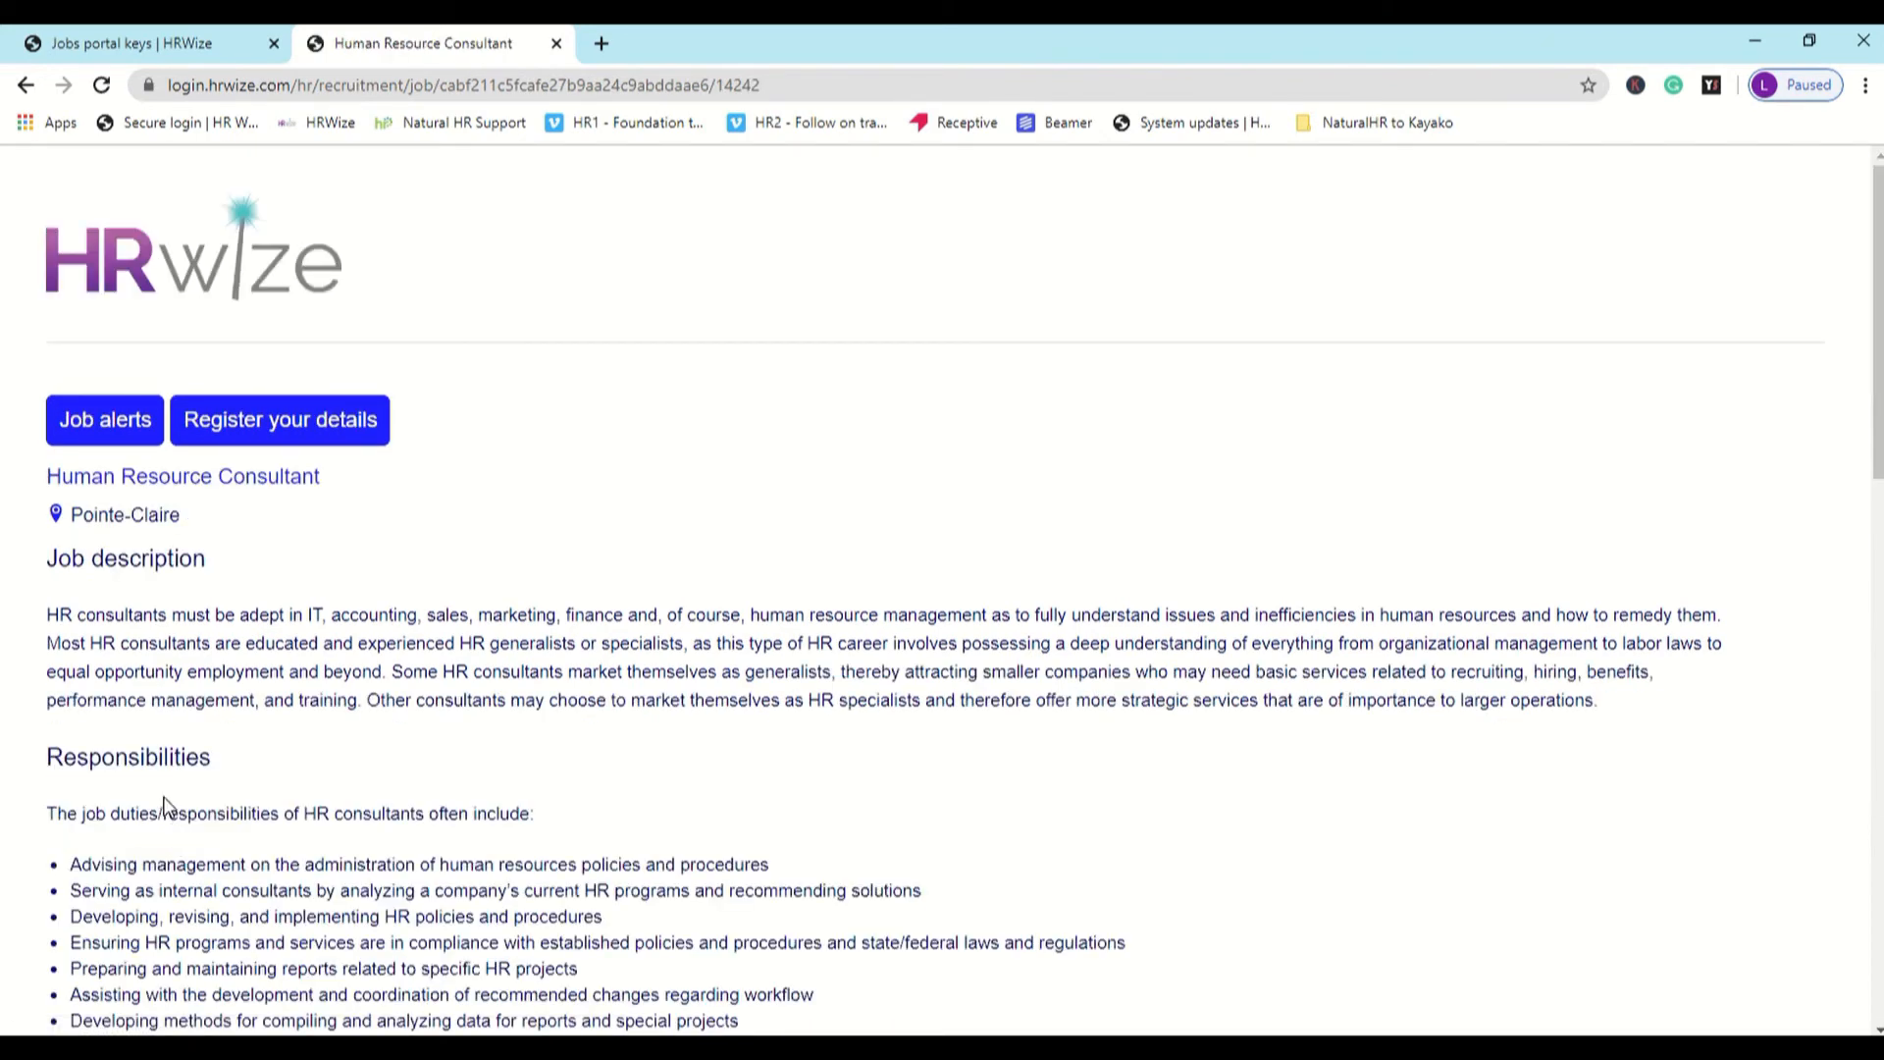
scroll(172, 800, down, 2)
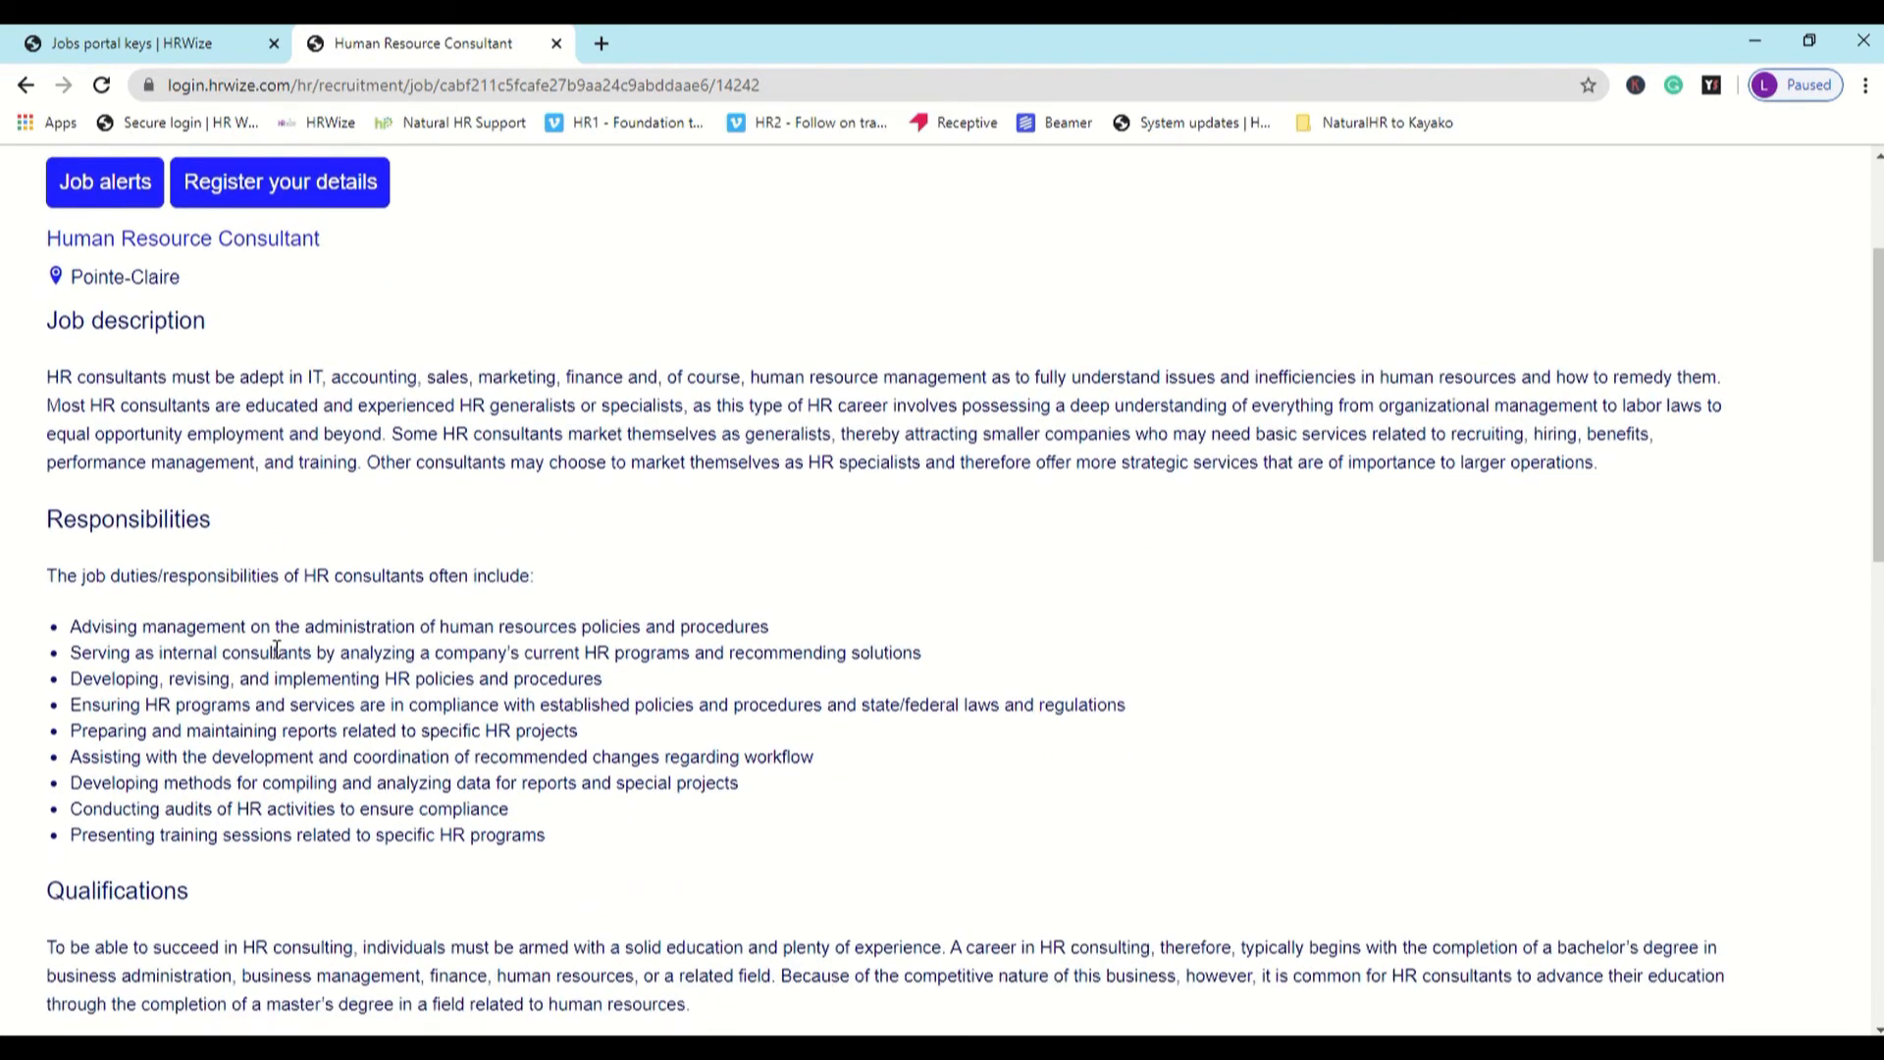
scroll(280, 653, down, 5)
scroll(278, 655, down, 8)
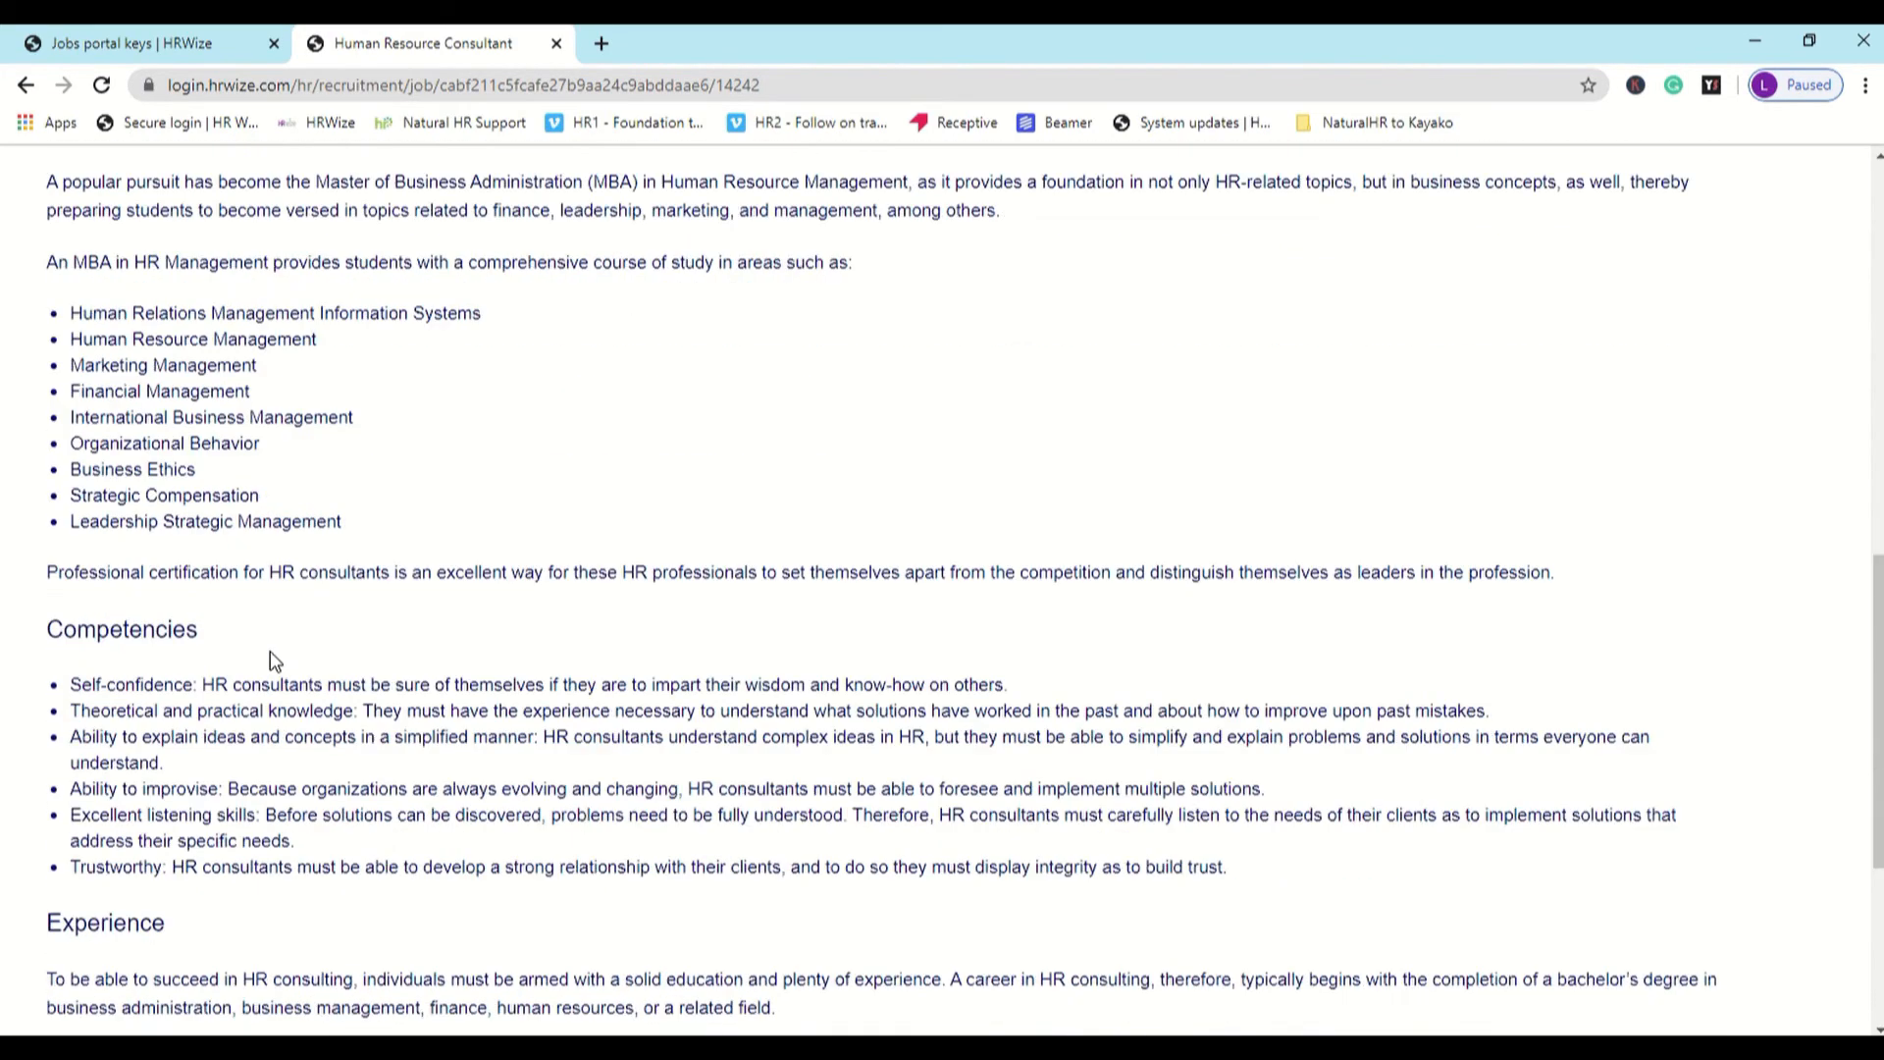
scroll(274, 658, up, 2)
scroll(270, 651, up, 3)
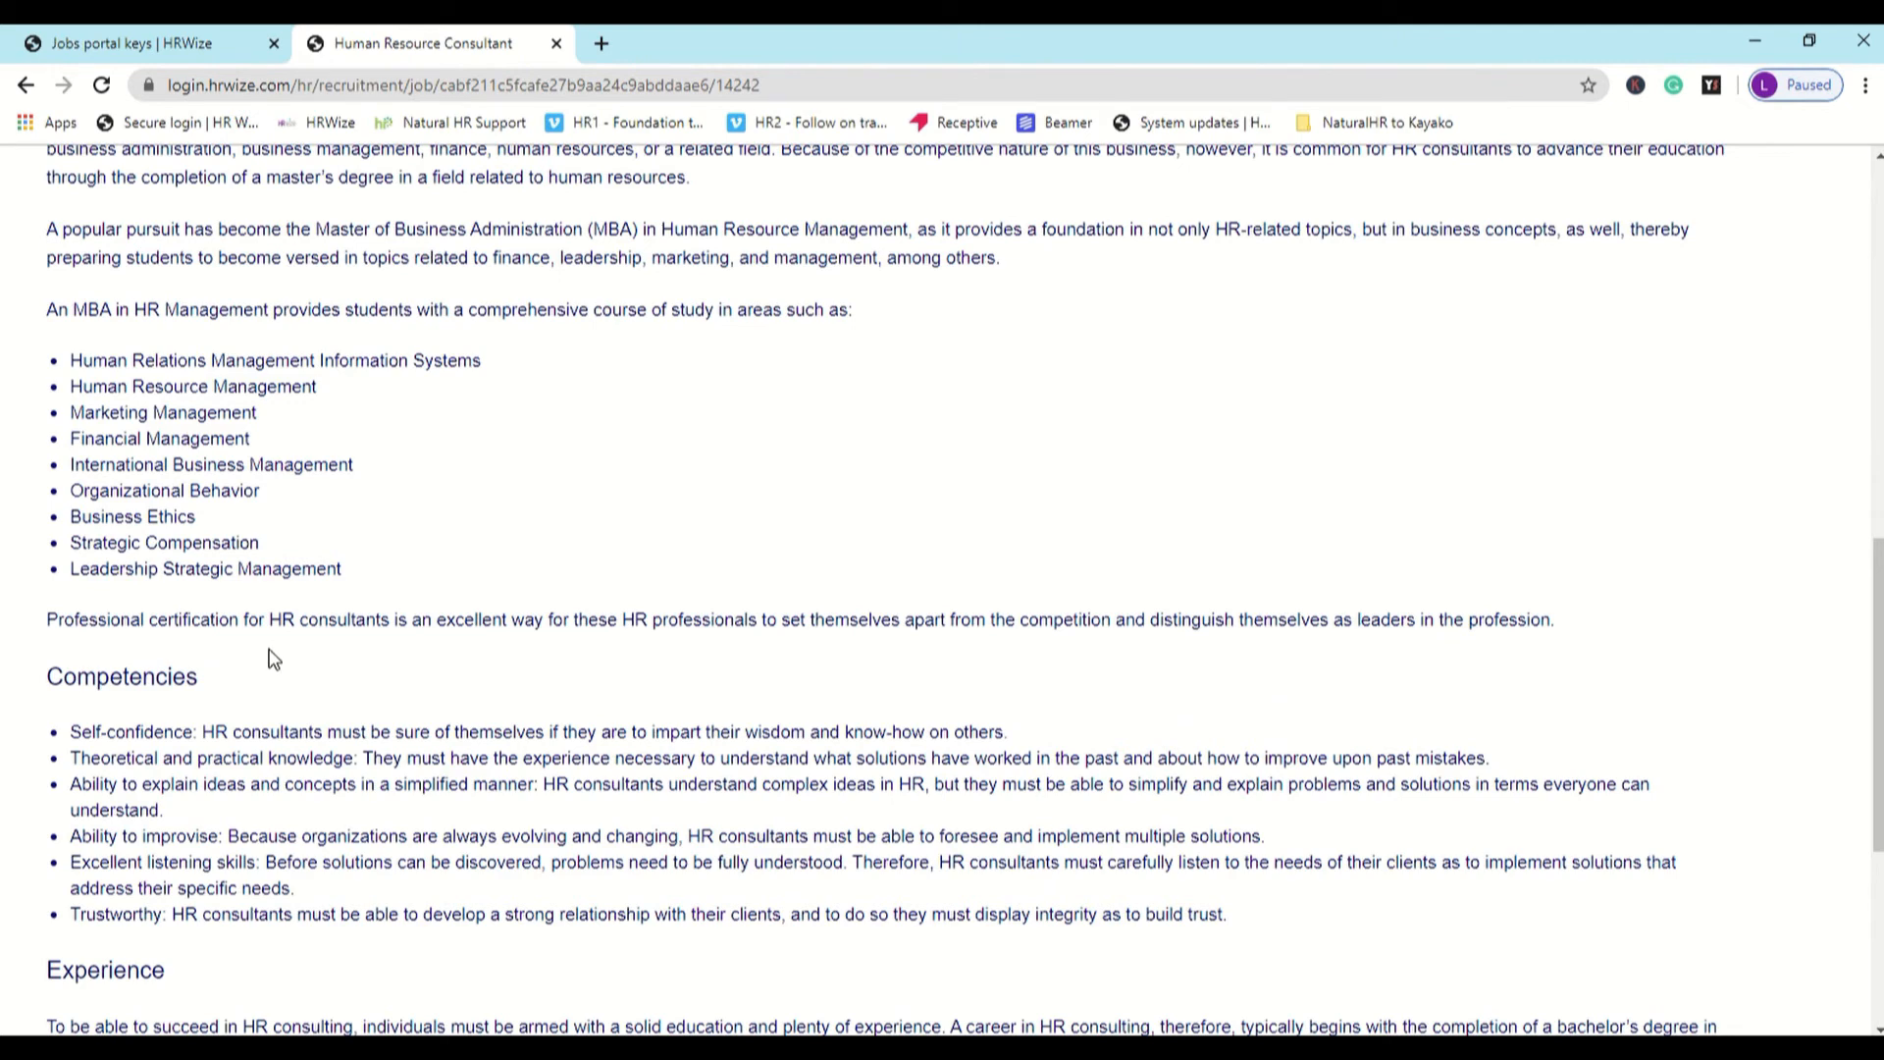
- From the jobs keys page, open the Job roles list under HR data management in a separate browser tab and switch to it
click(191, 55)
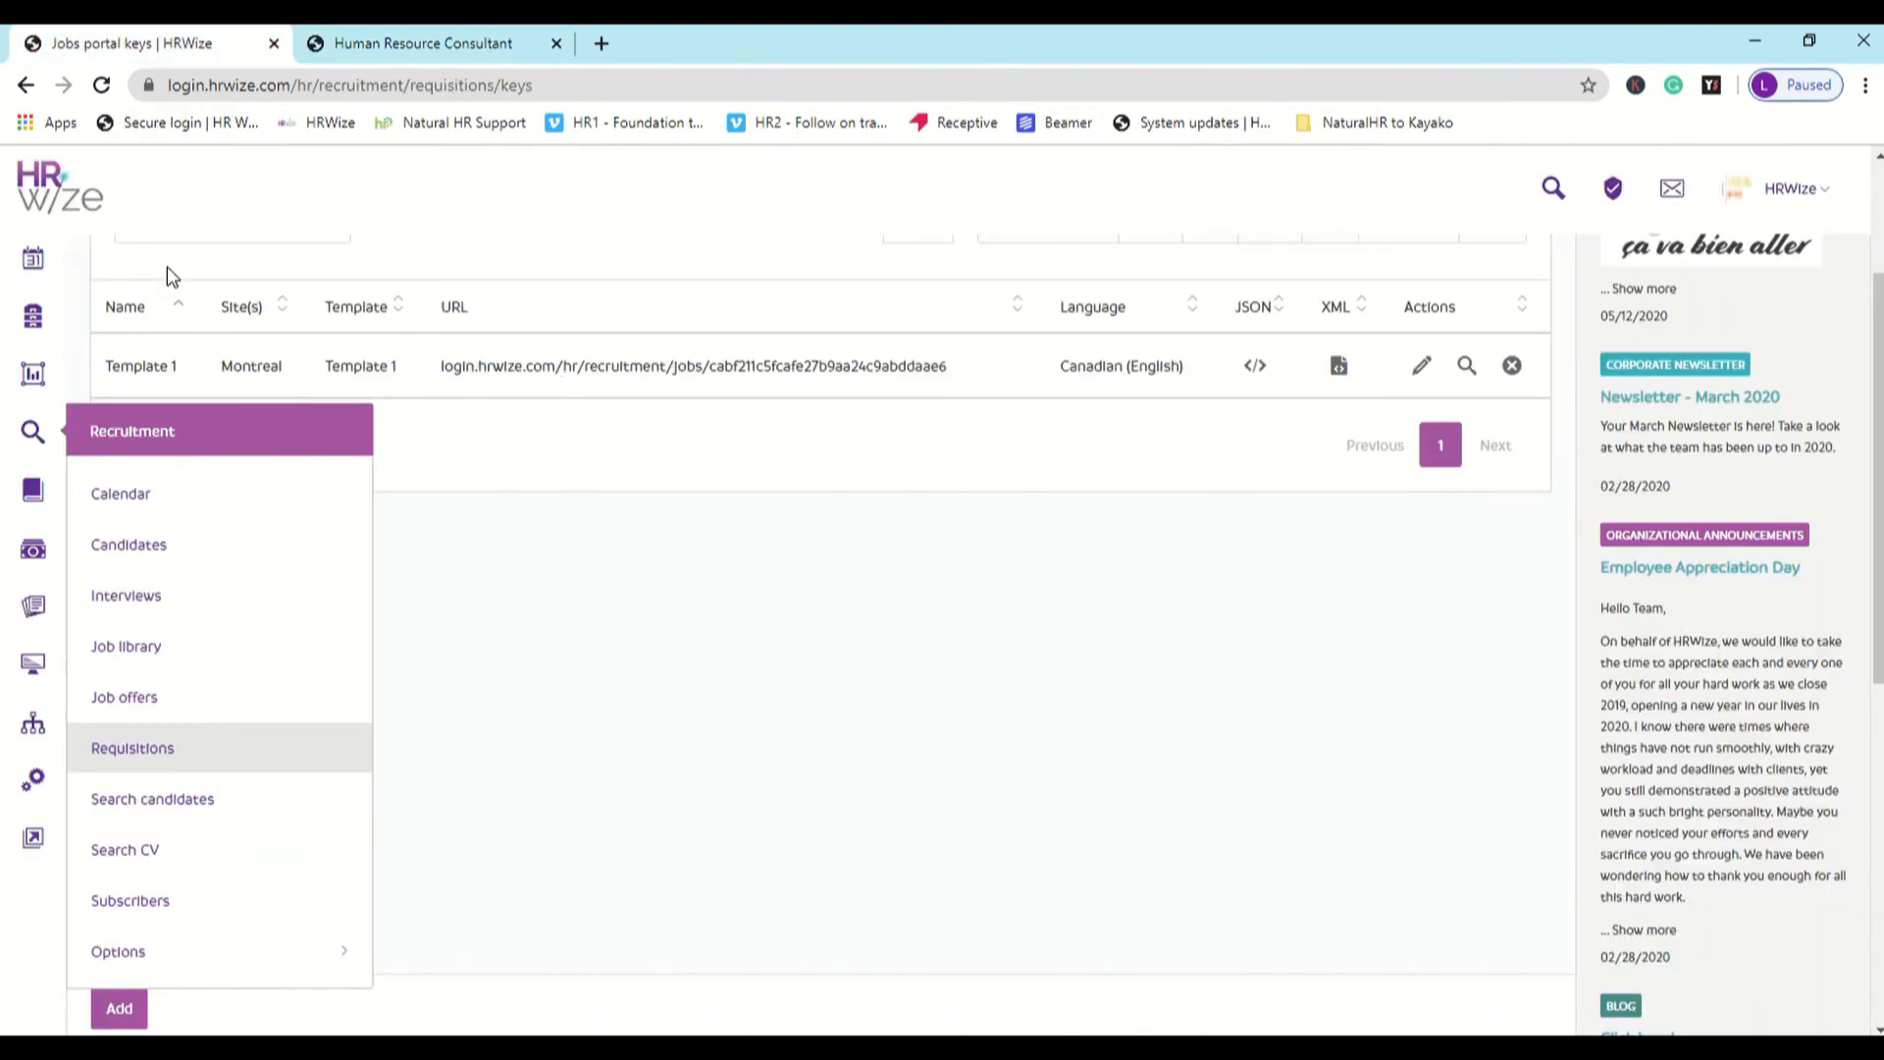
mouse_move(54, 266)
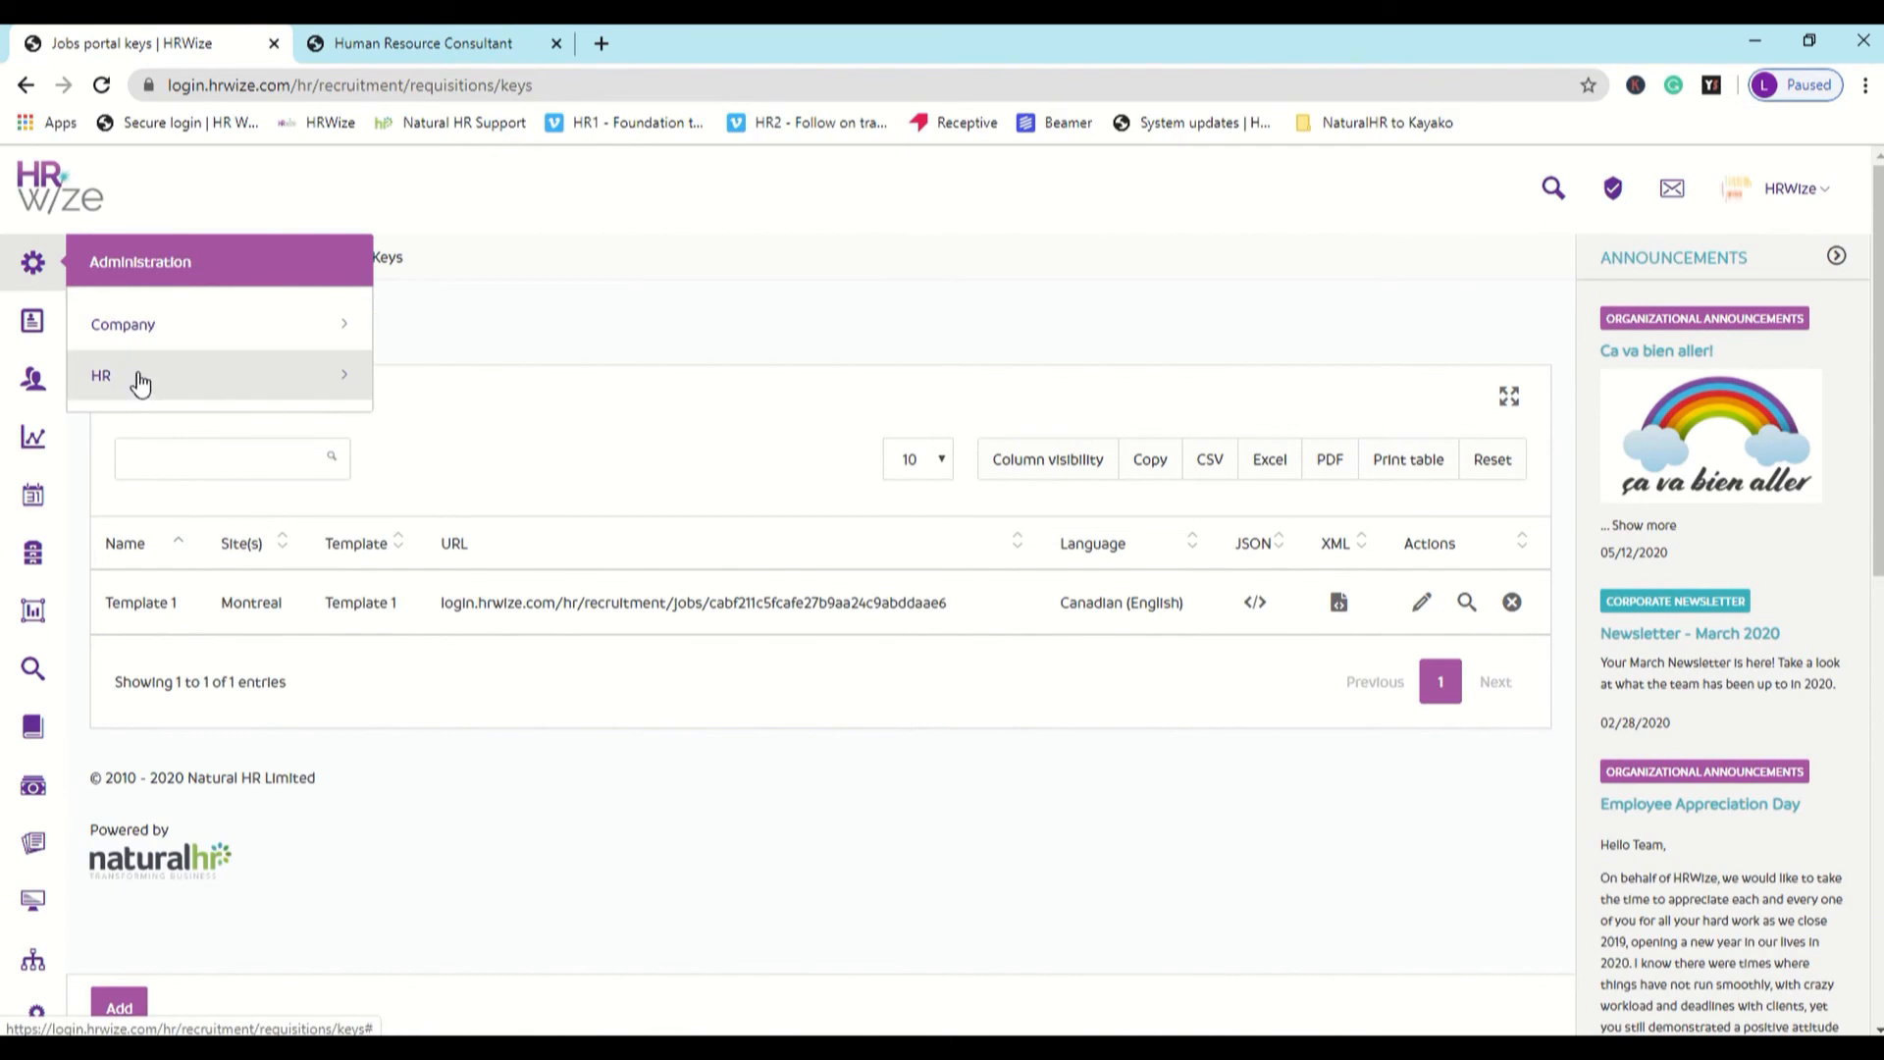
click(131, 376)
scroll(145, 379, down, 5)
scroll(145, 380, up, 3)
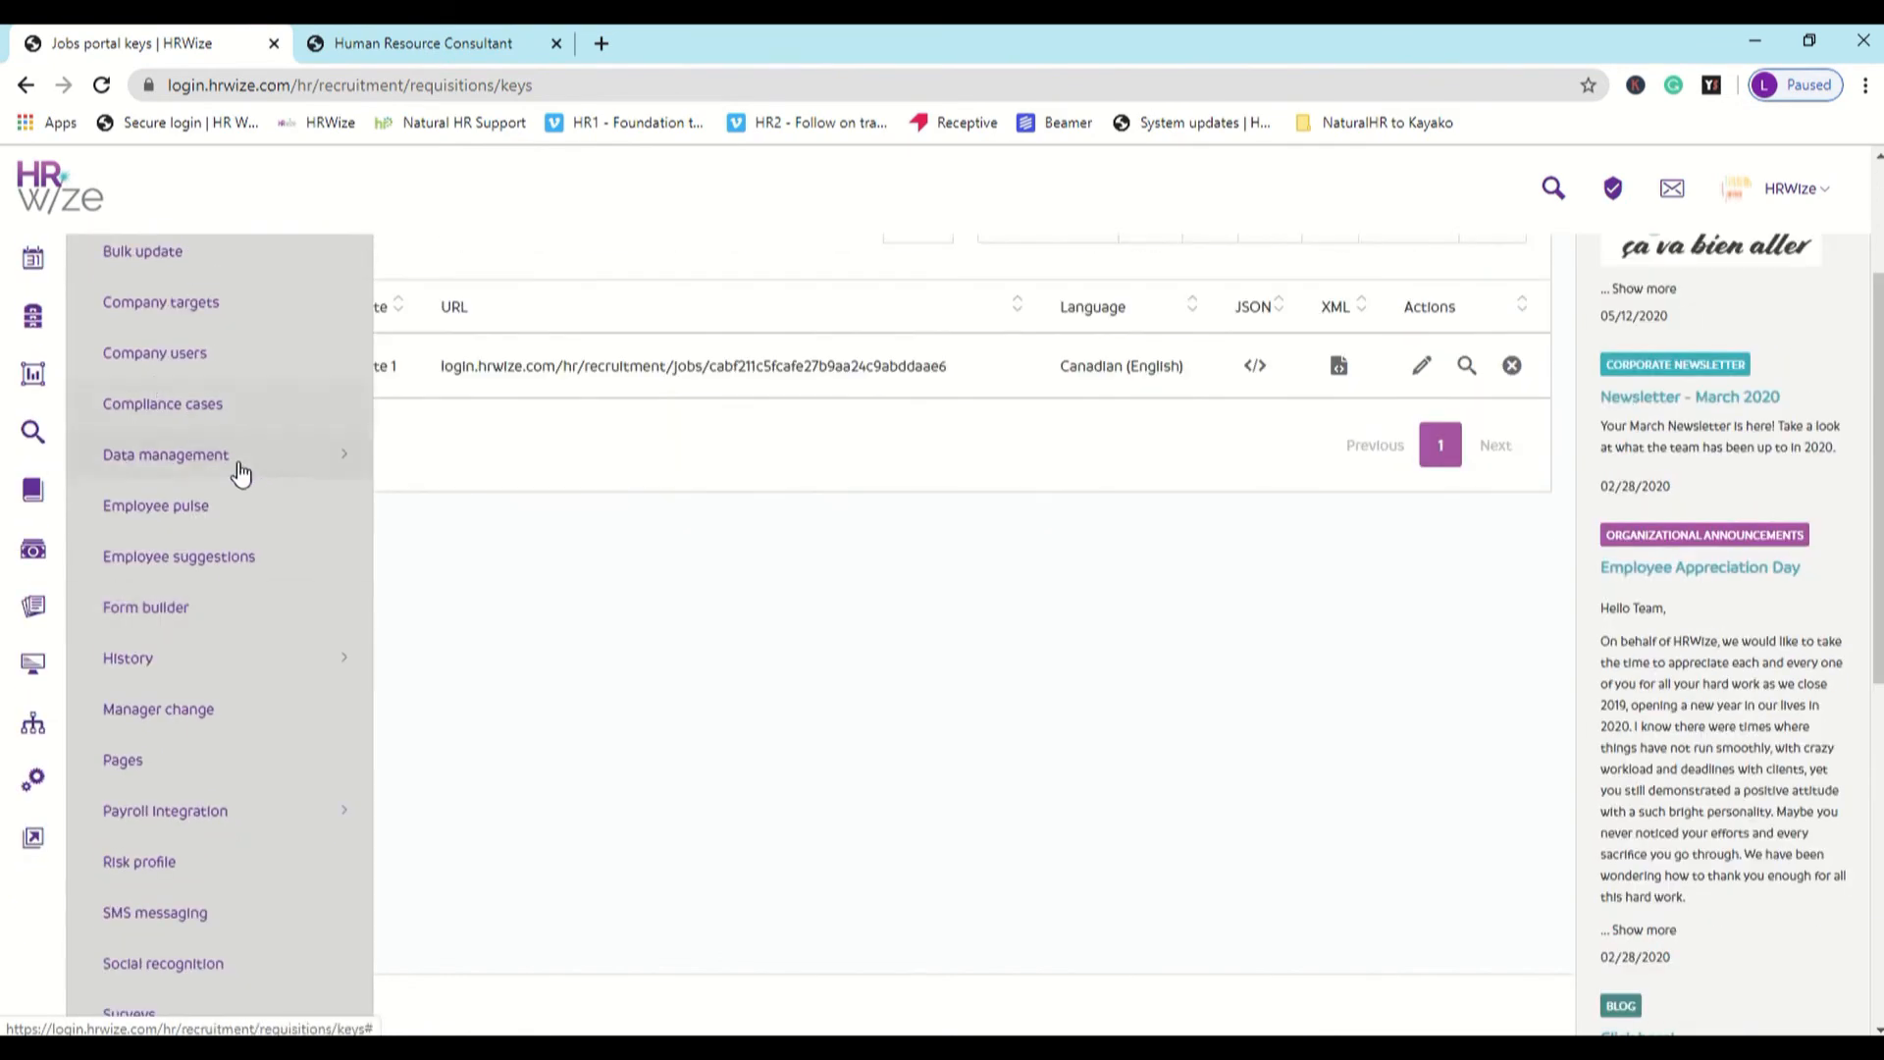
click(239, 463)
scroll(240, 471, down, 4)
scroll(245, 475, down, 2)
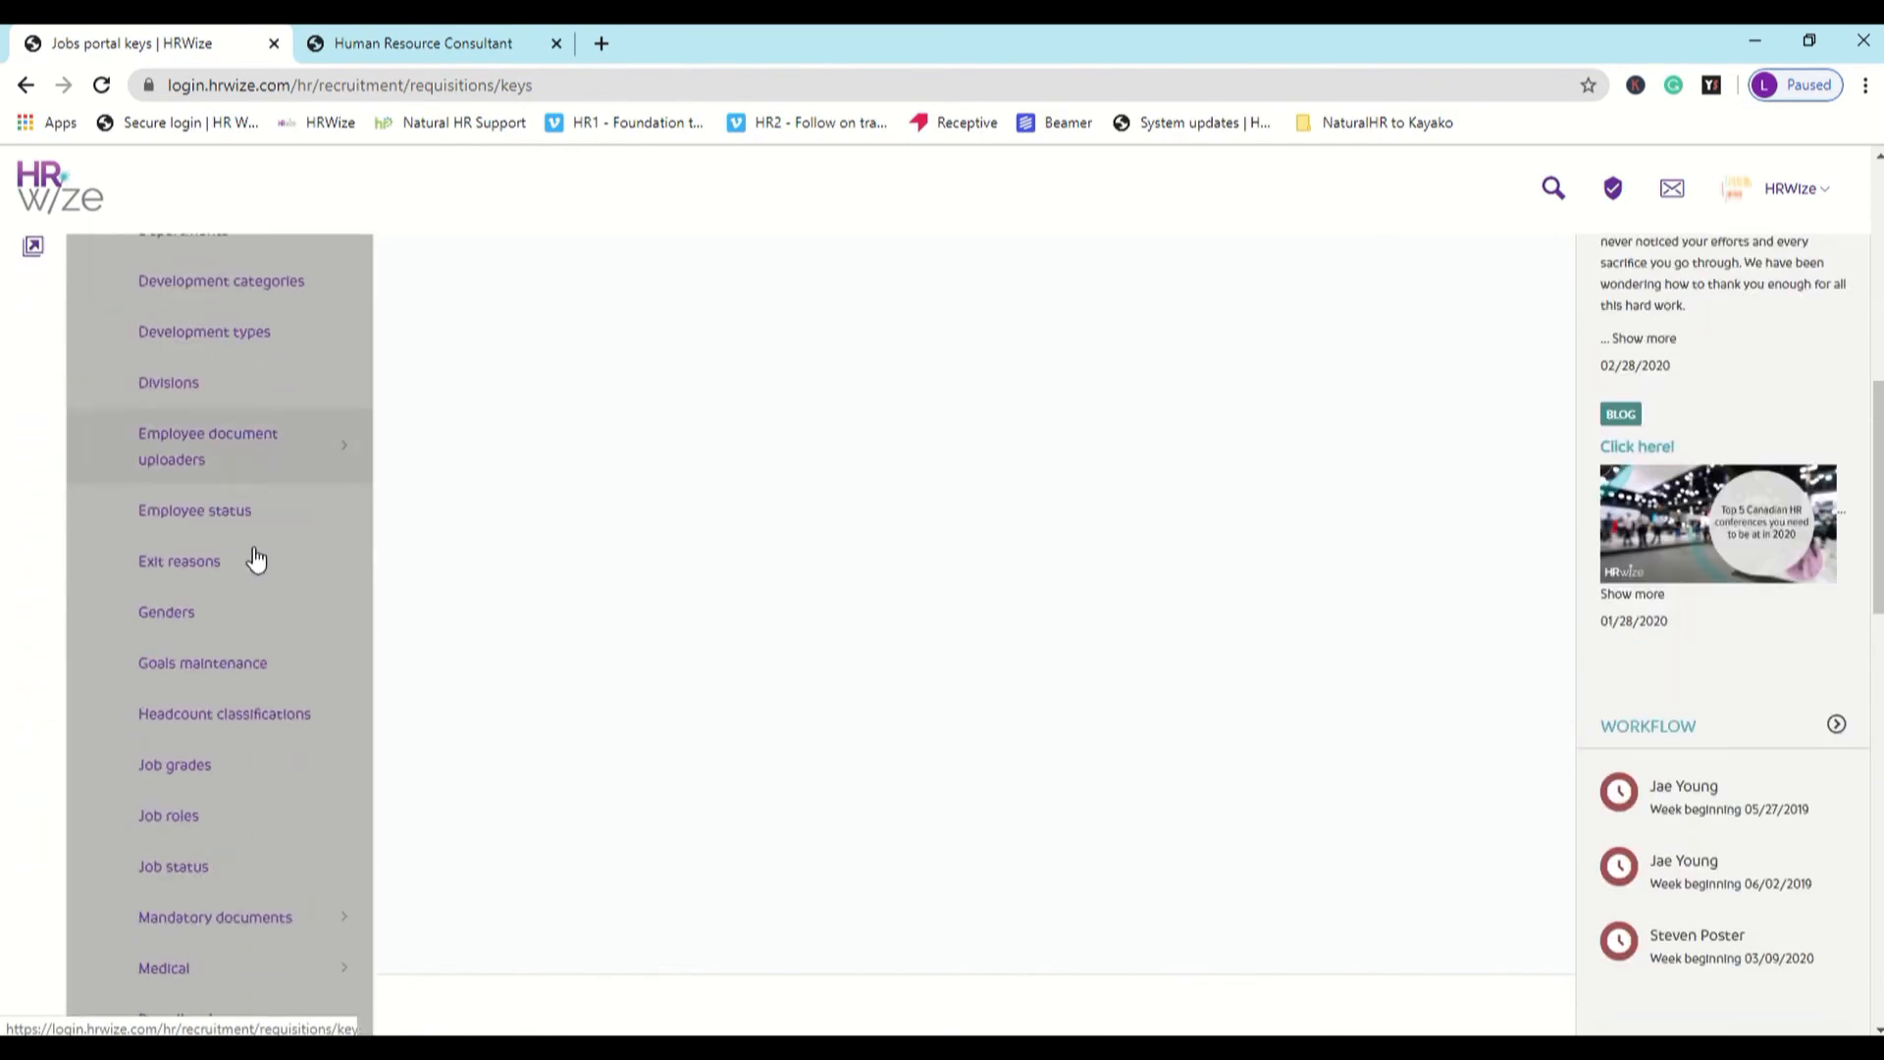
right_click(275, 817)
click(295, 832)
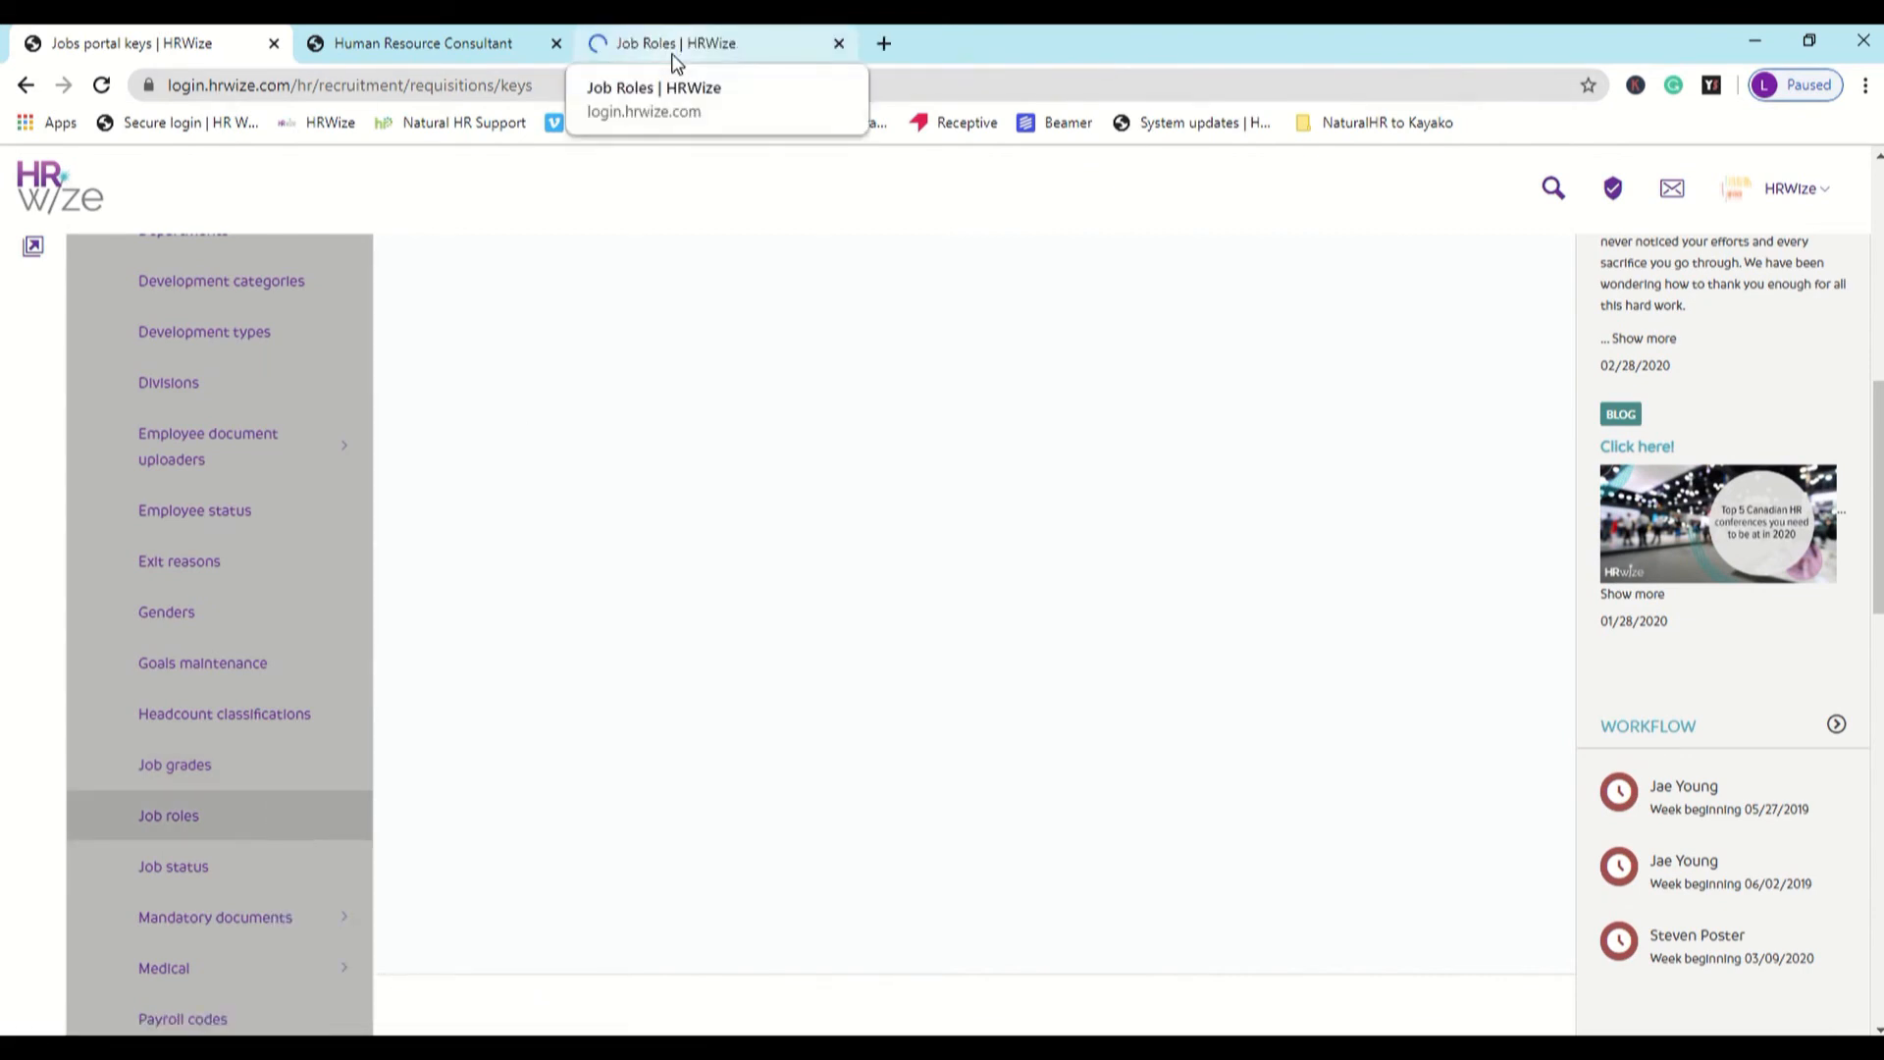
click(673, 57)
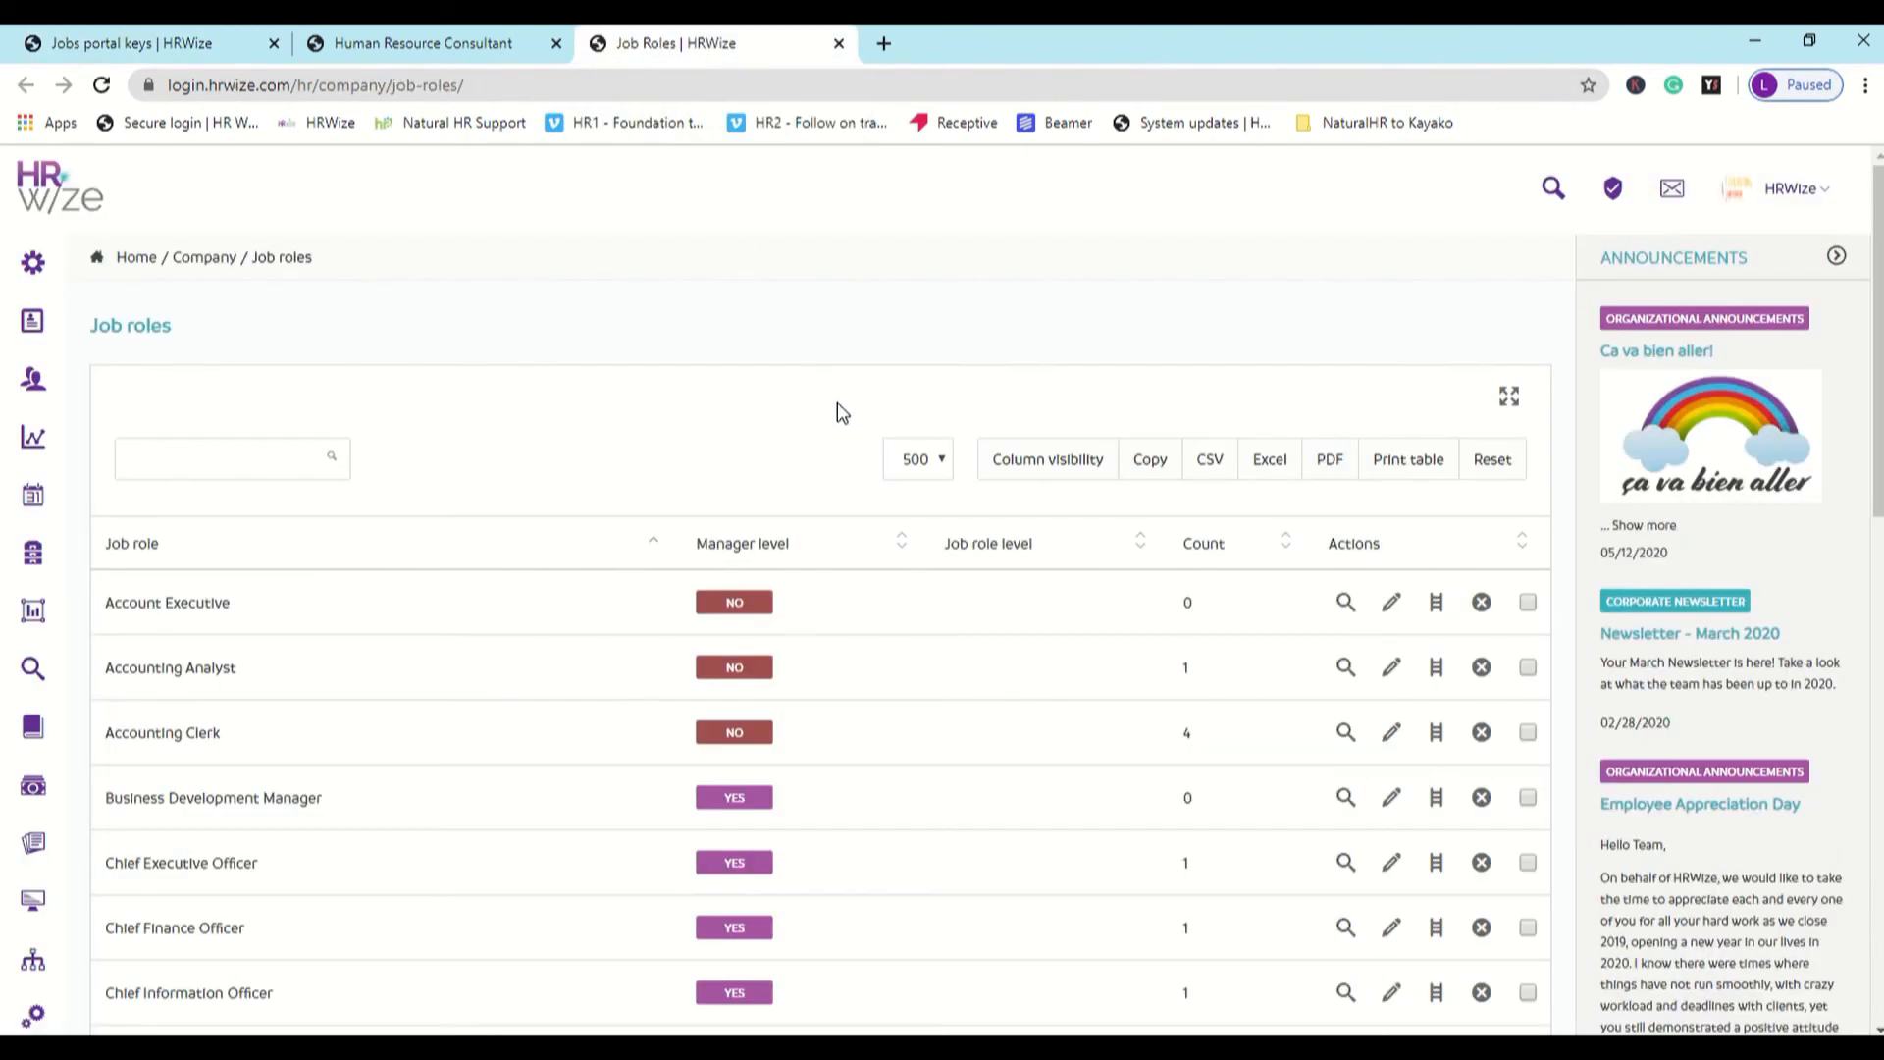
- Open the Human Resource Consultant job role for editing and review its salary, competencies, mandatory documents, job details and job description fields
scroll(850, 425, down, 7)
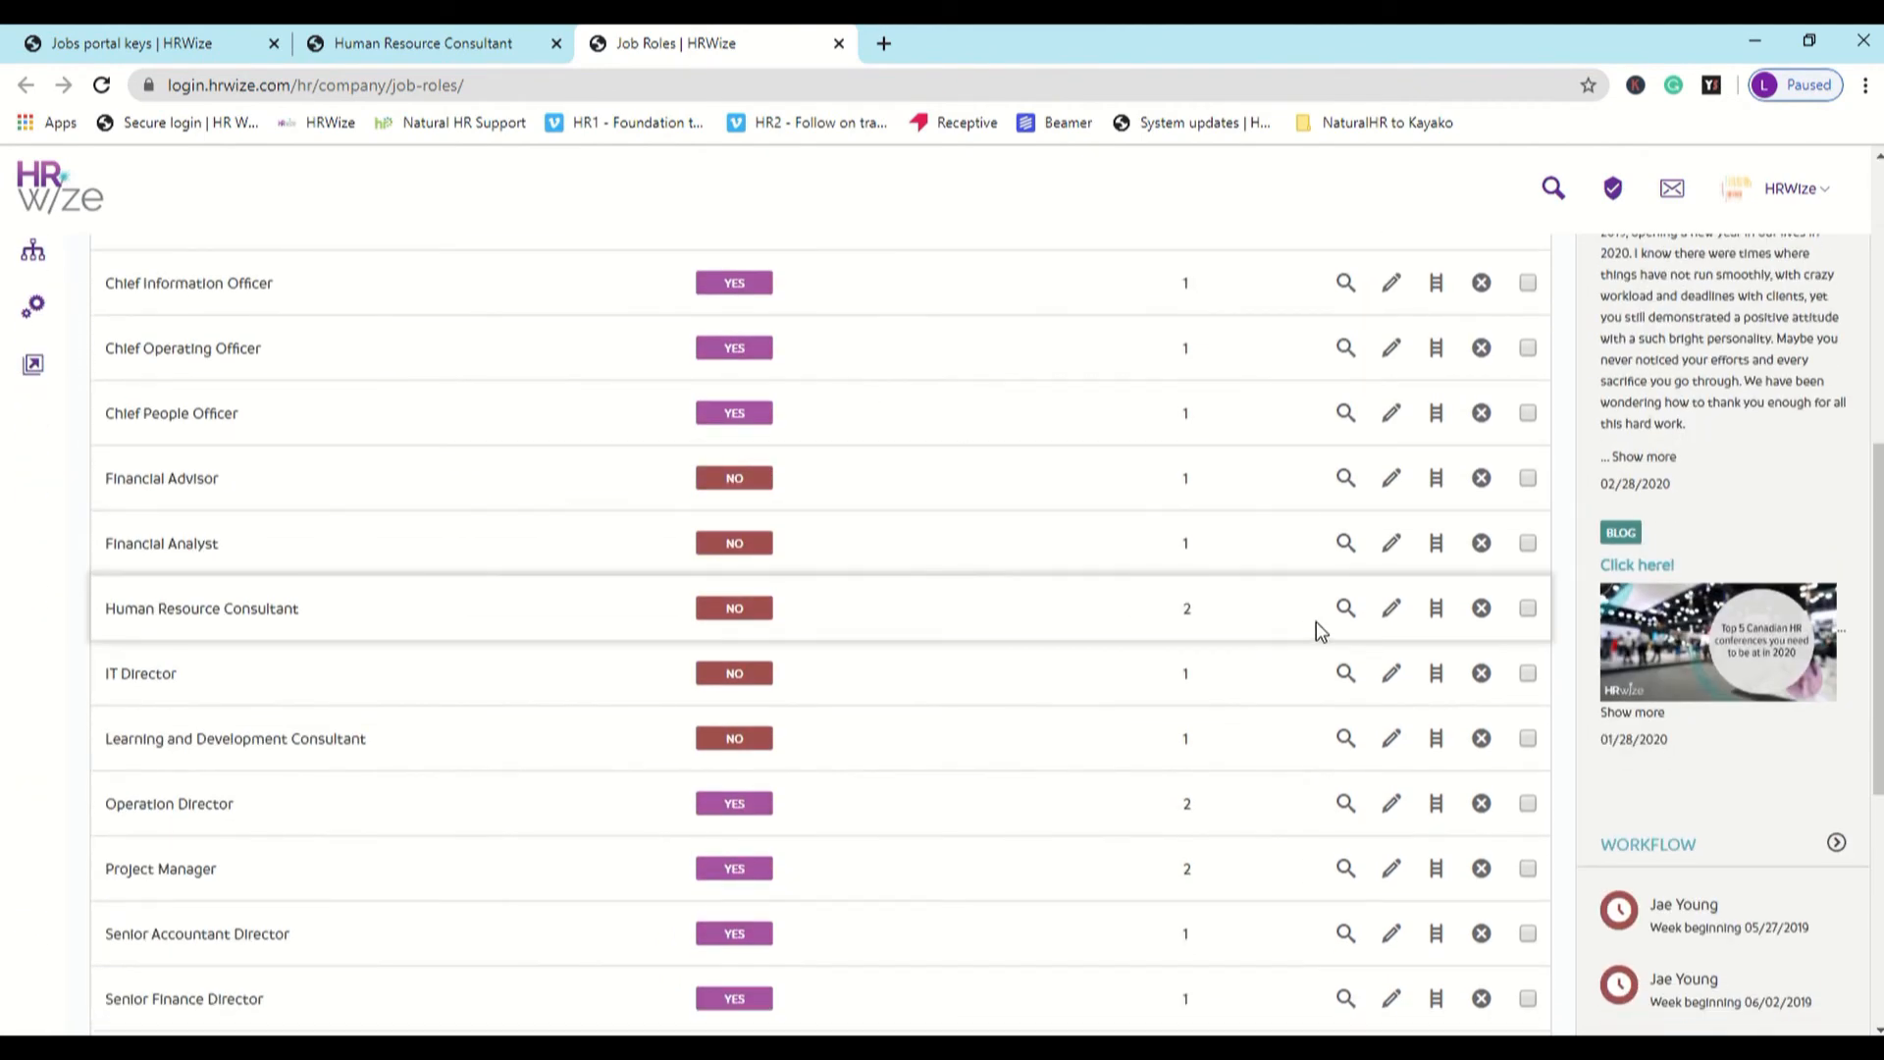
click(1392, 612)
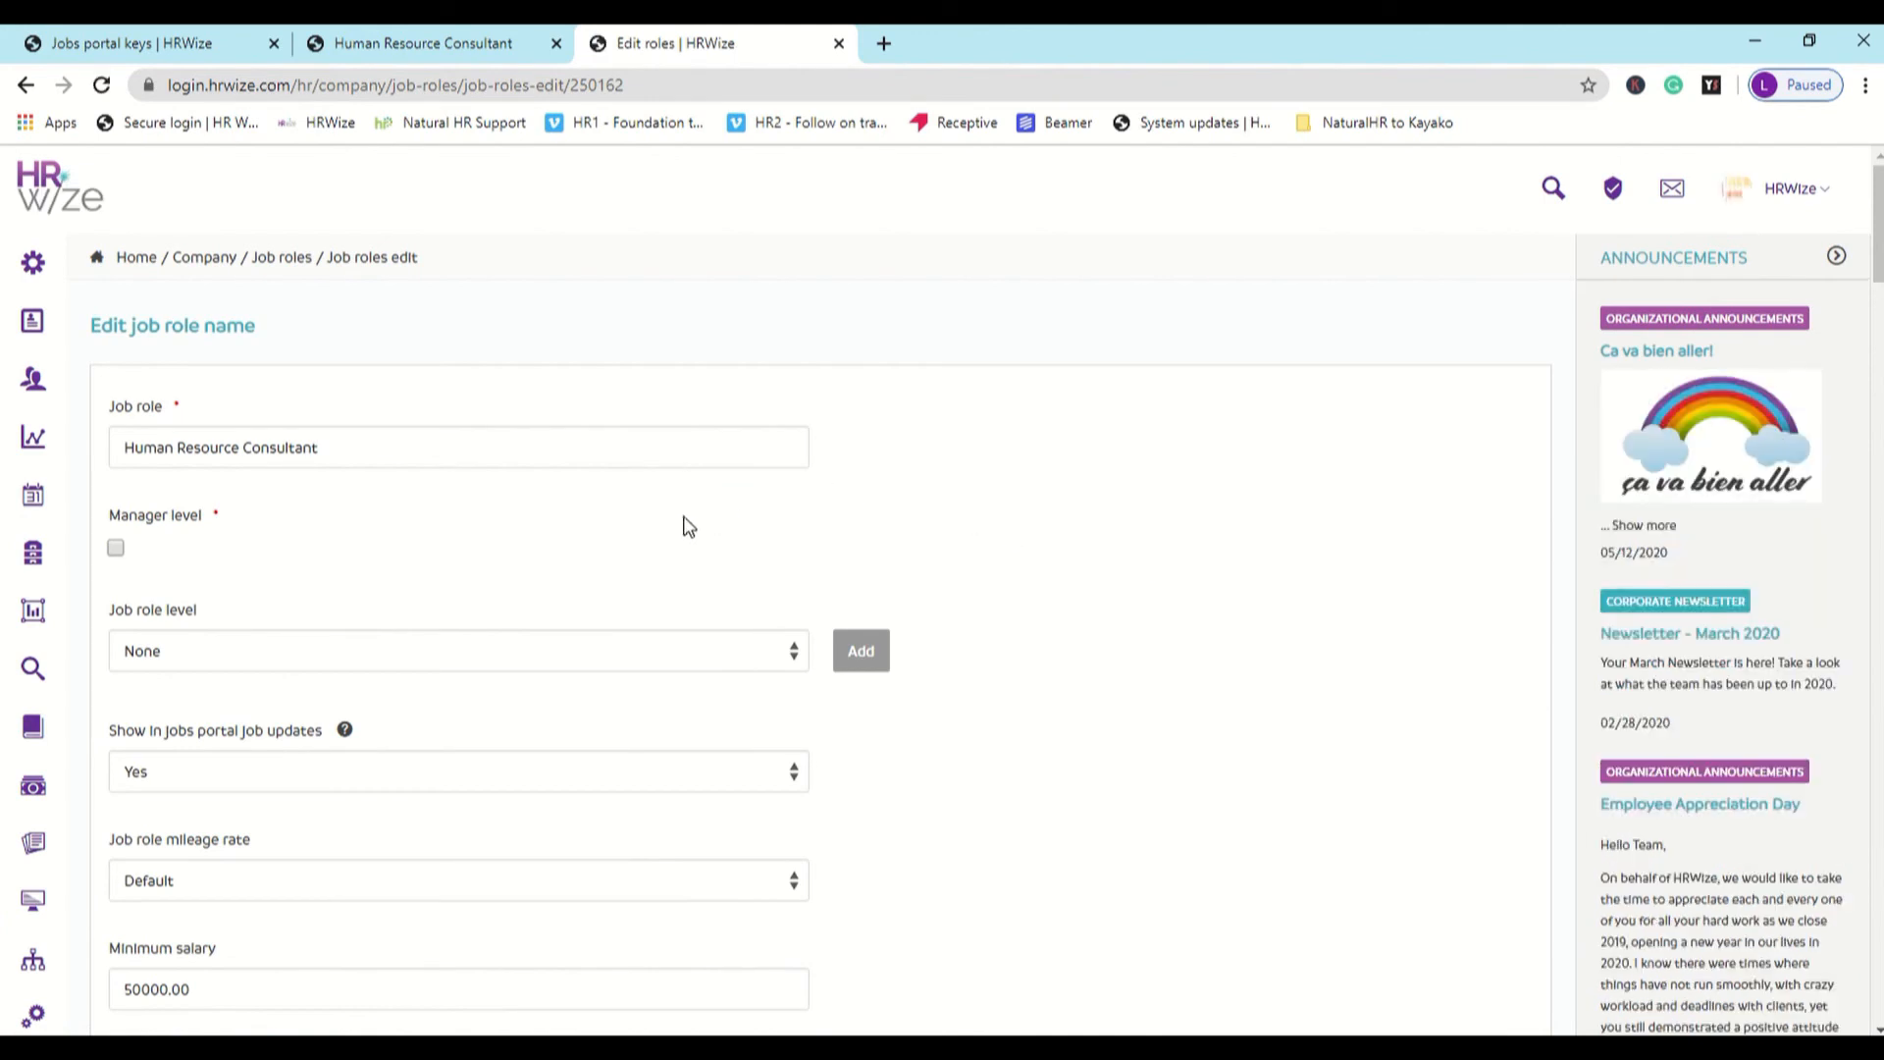
scroll(687, 527, down, 3)
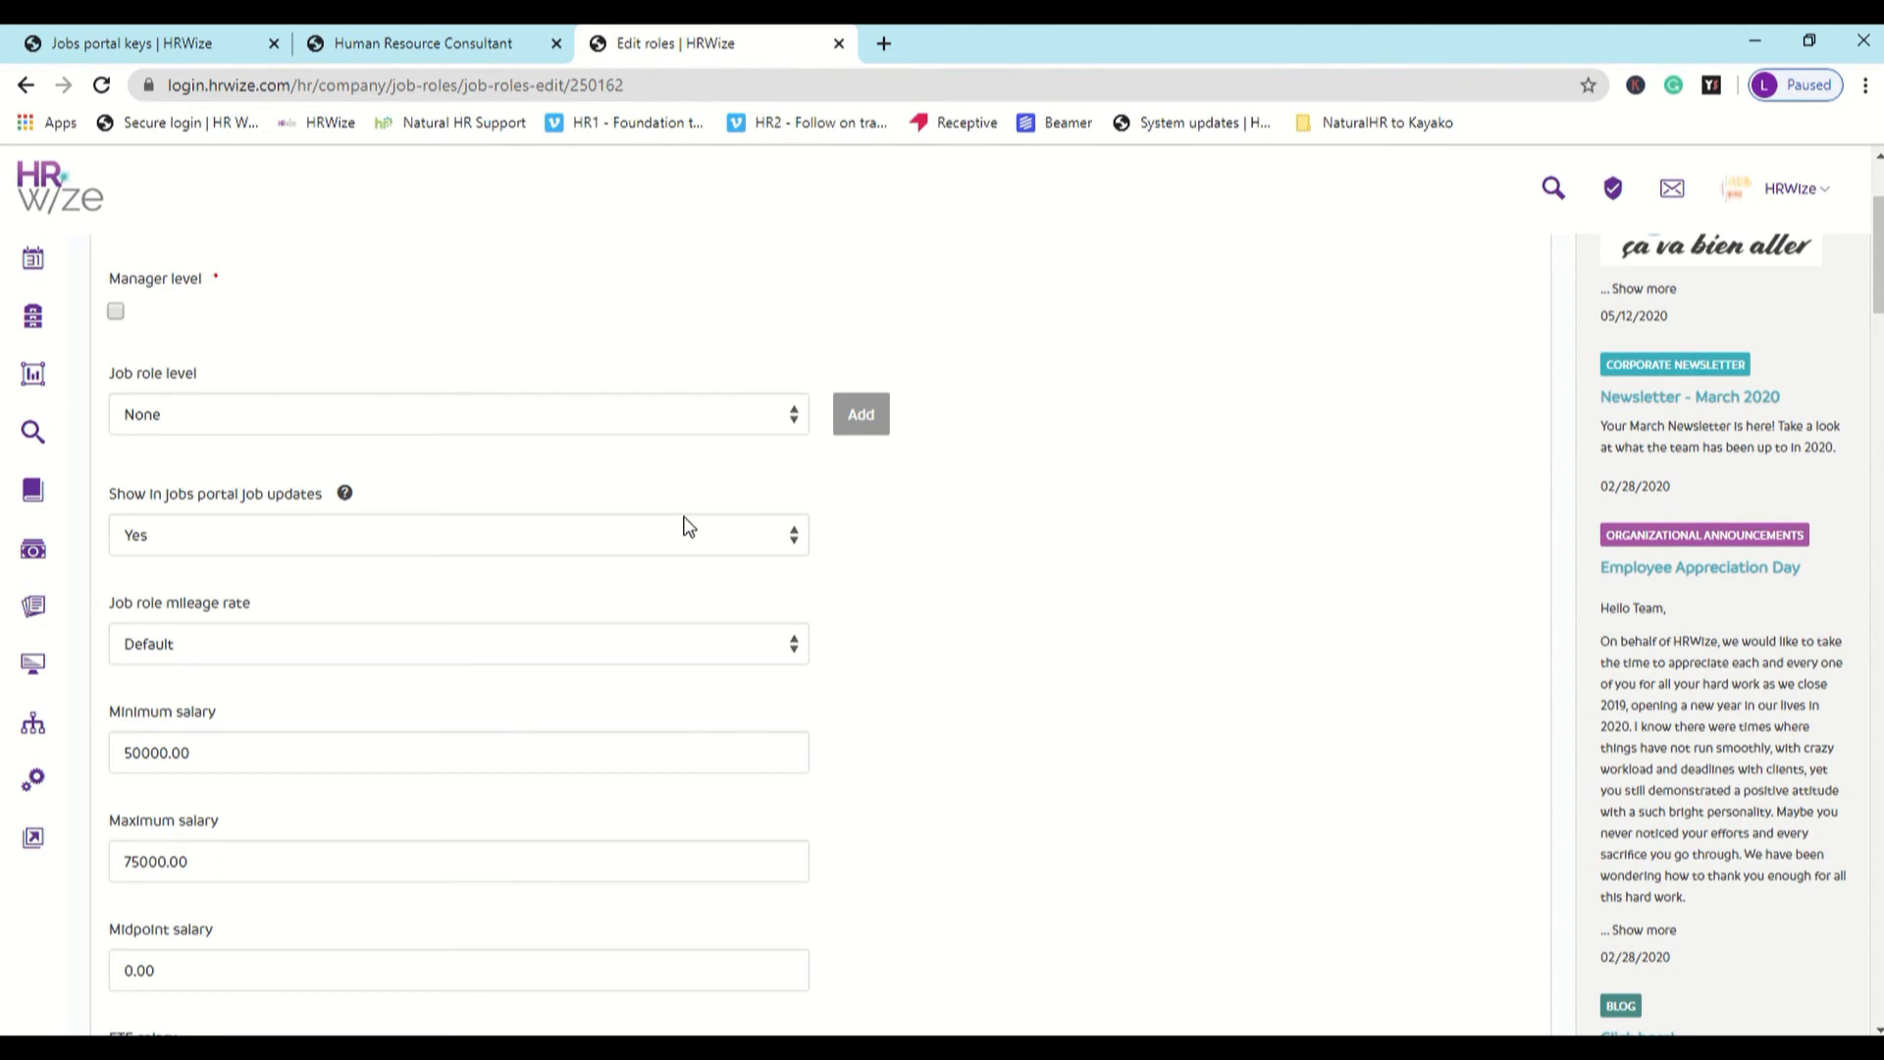
scroll(687, 527, down, 3)
scroll(594, 644, down, 6)
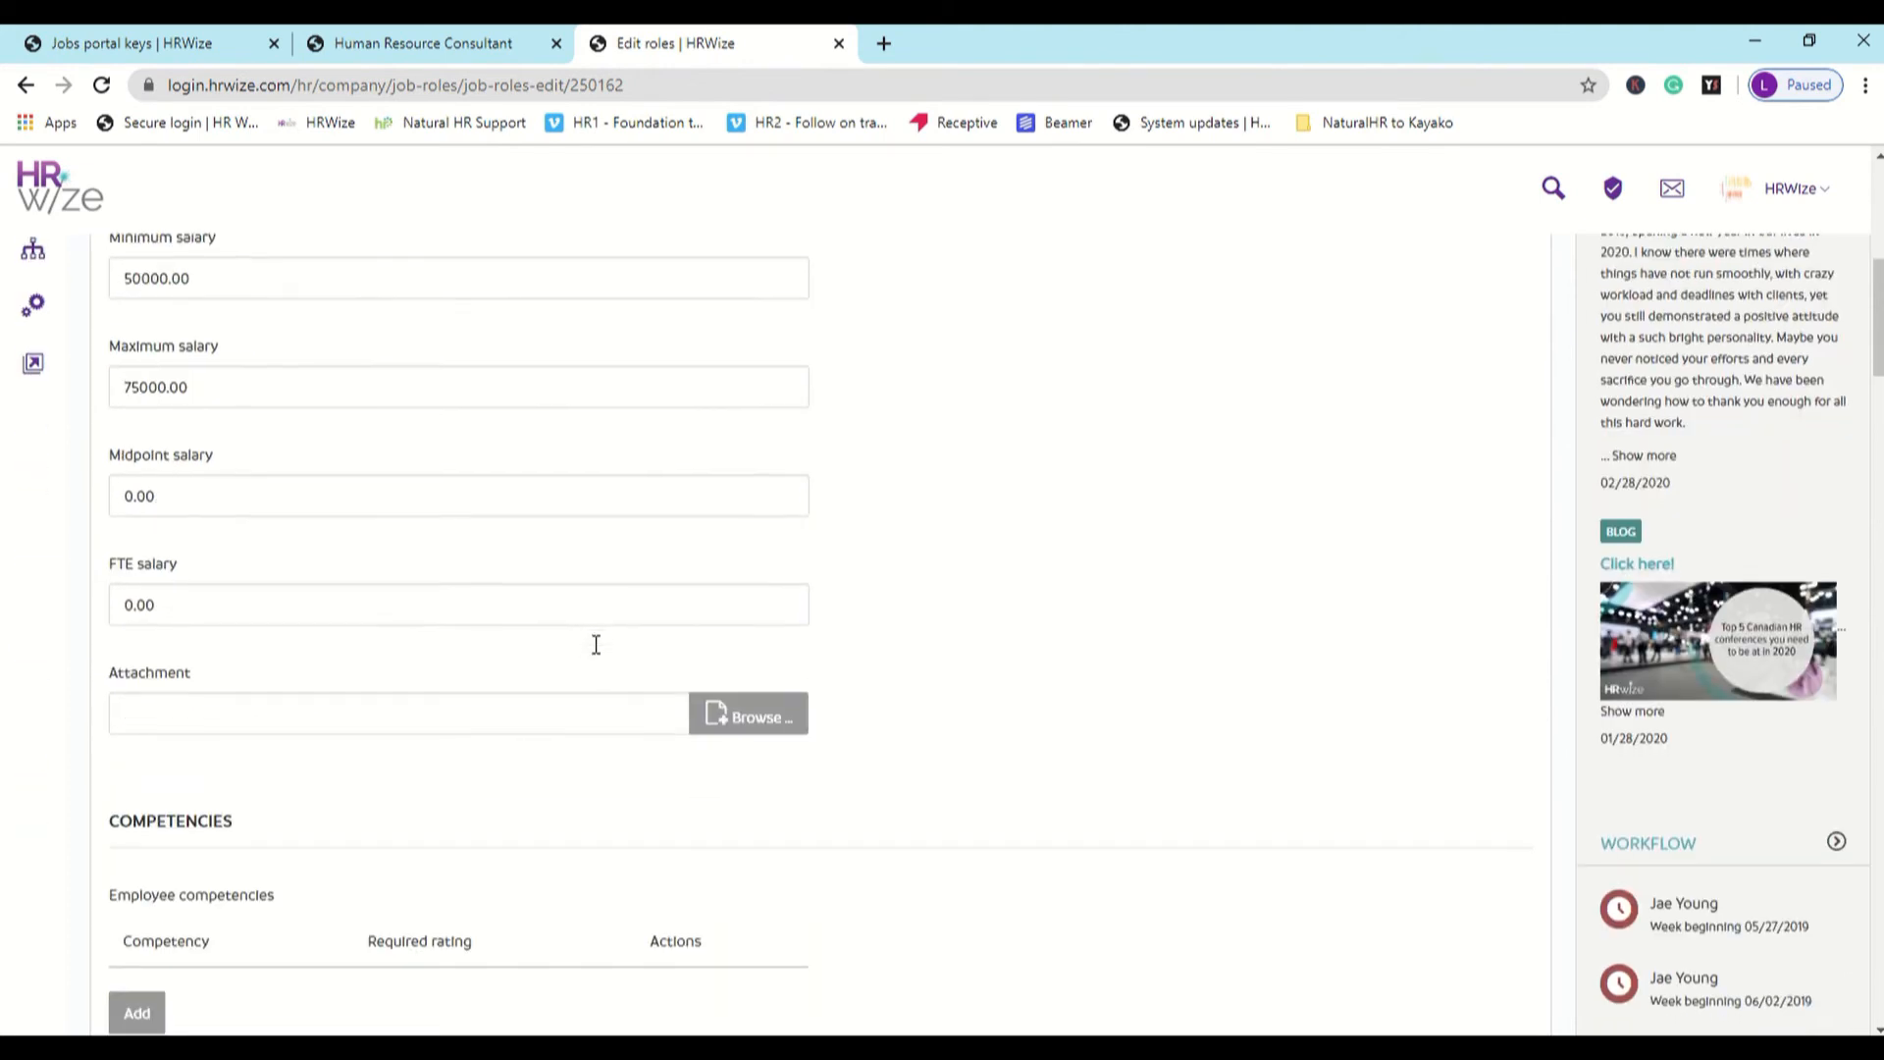
scroll(443, 630, down, 3)
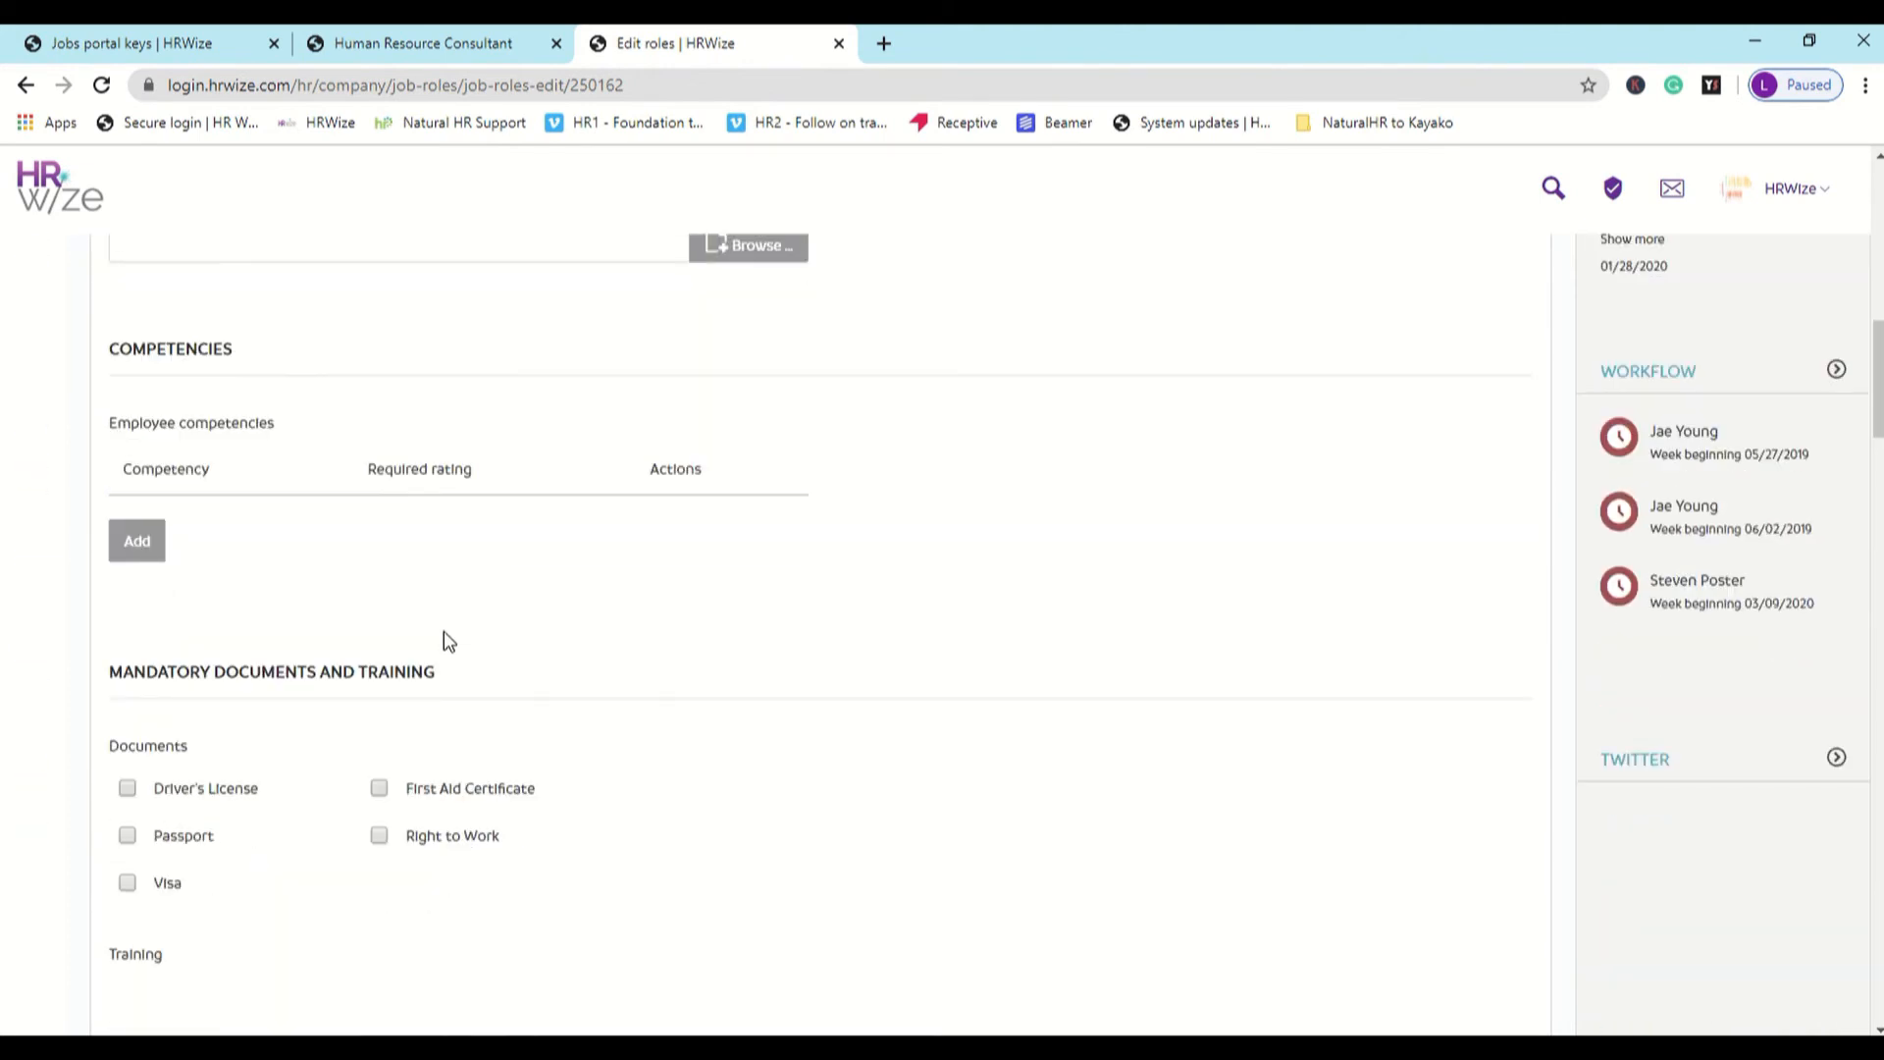
scroll(455, 665, down, 8)
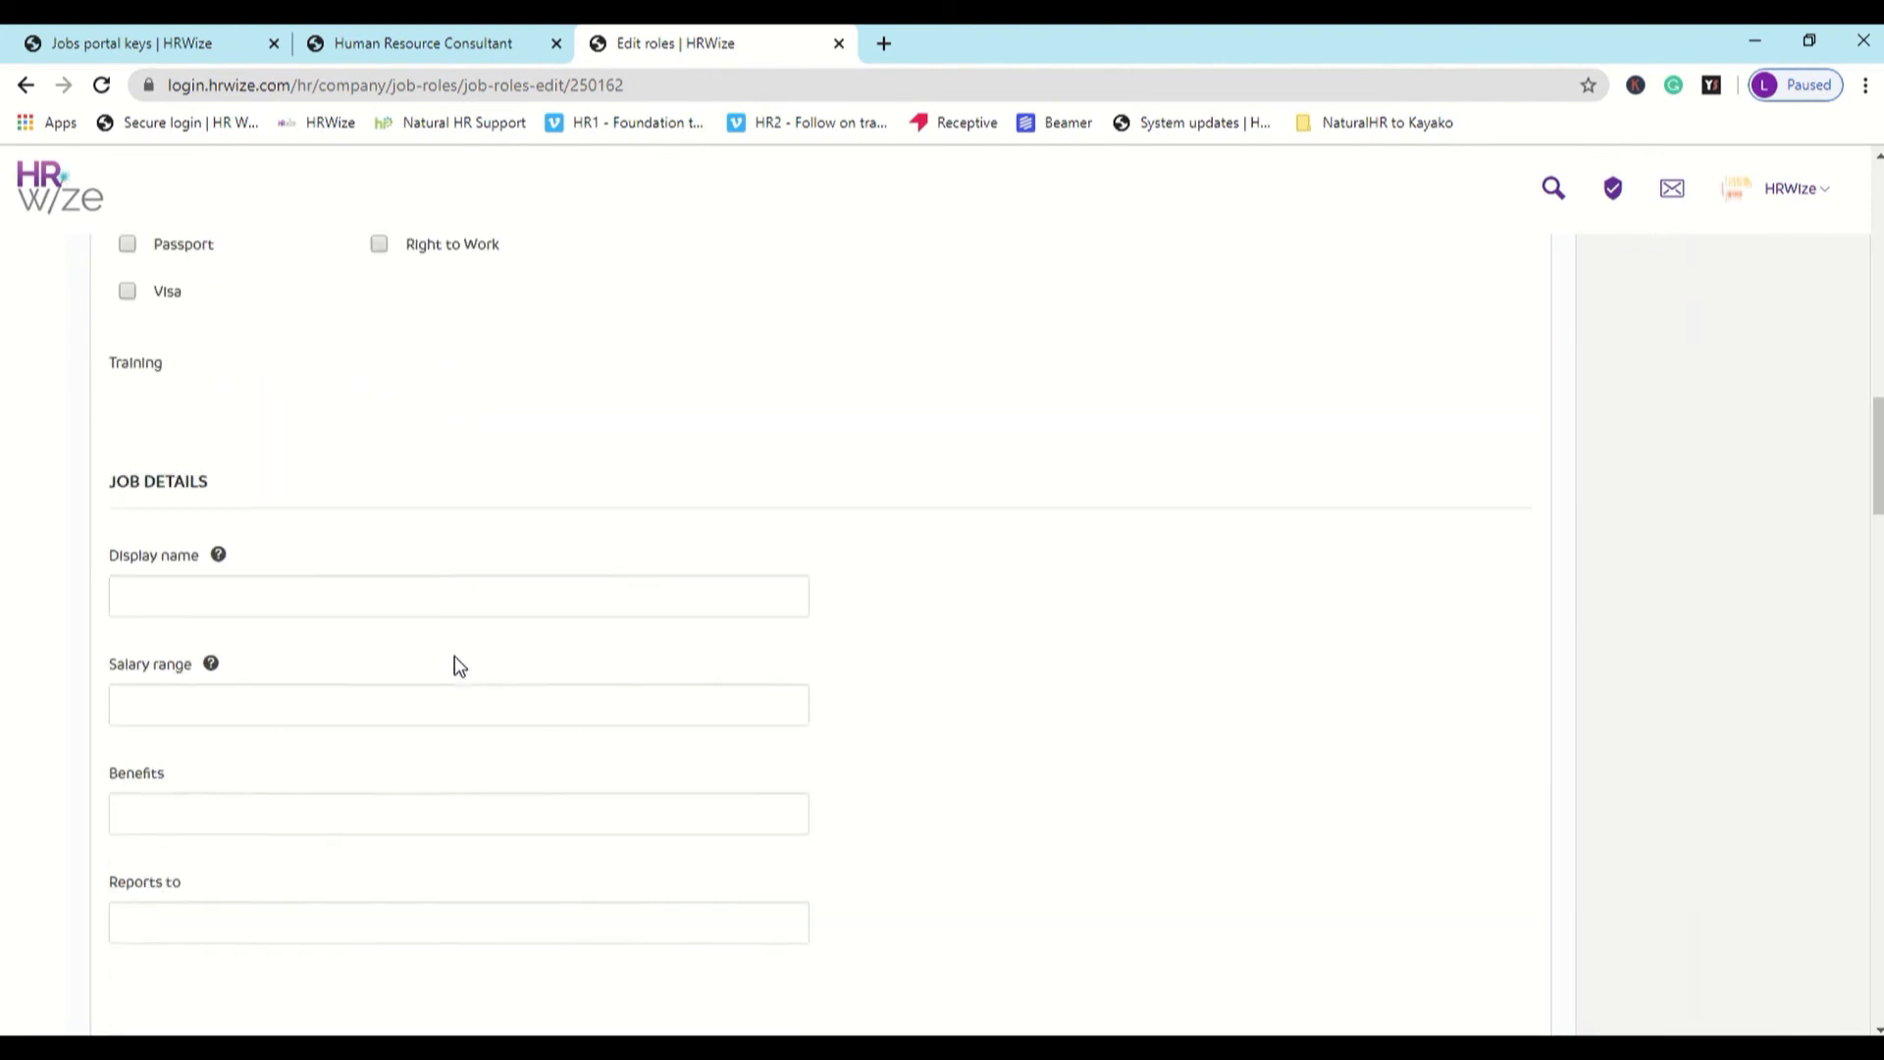
scroll(456, 665, down, 7)
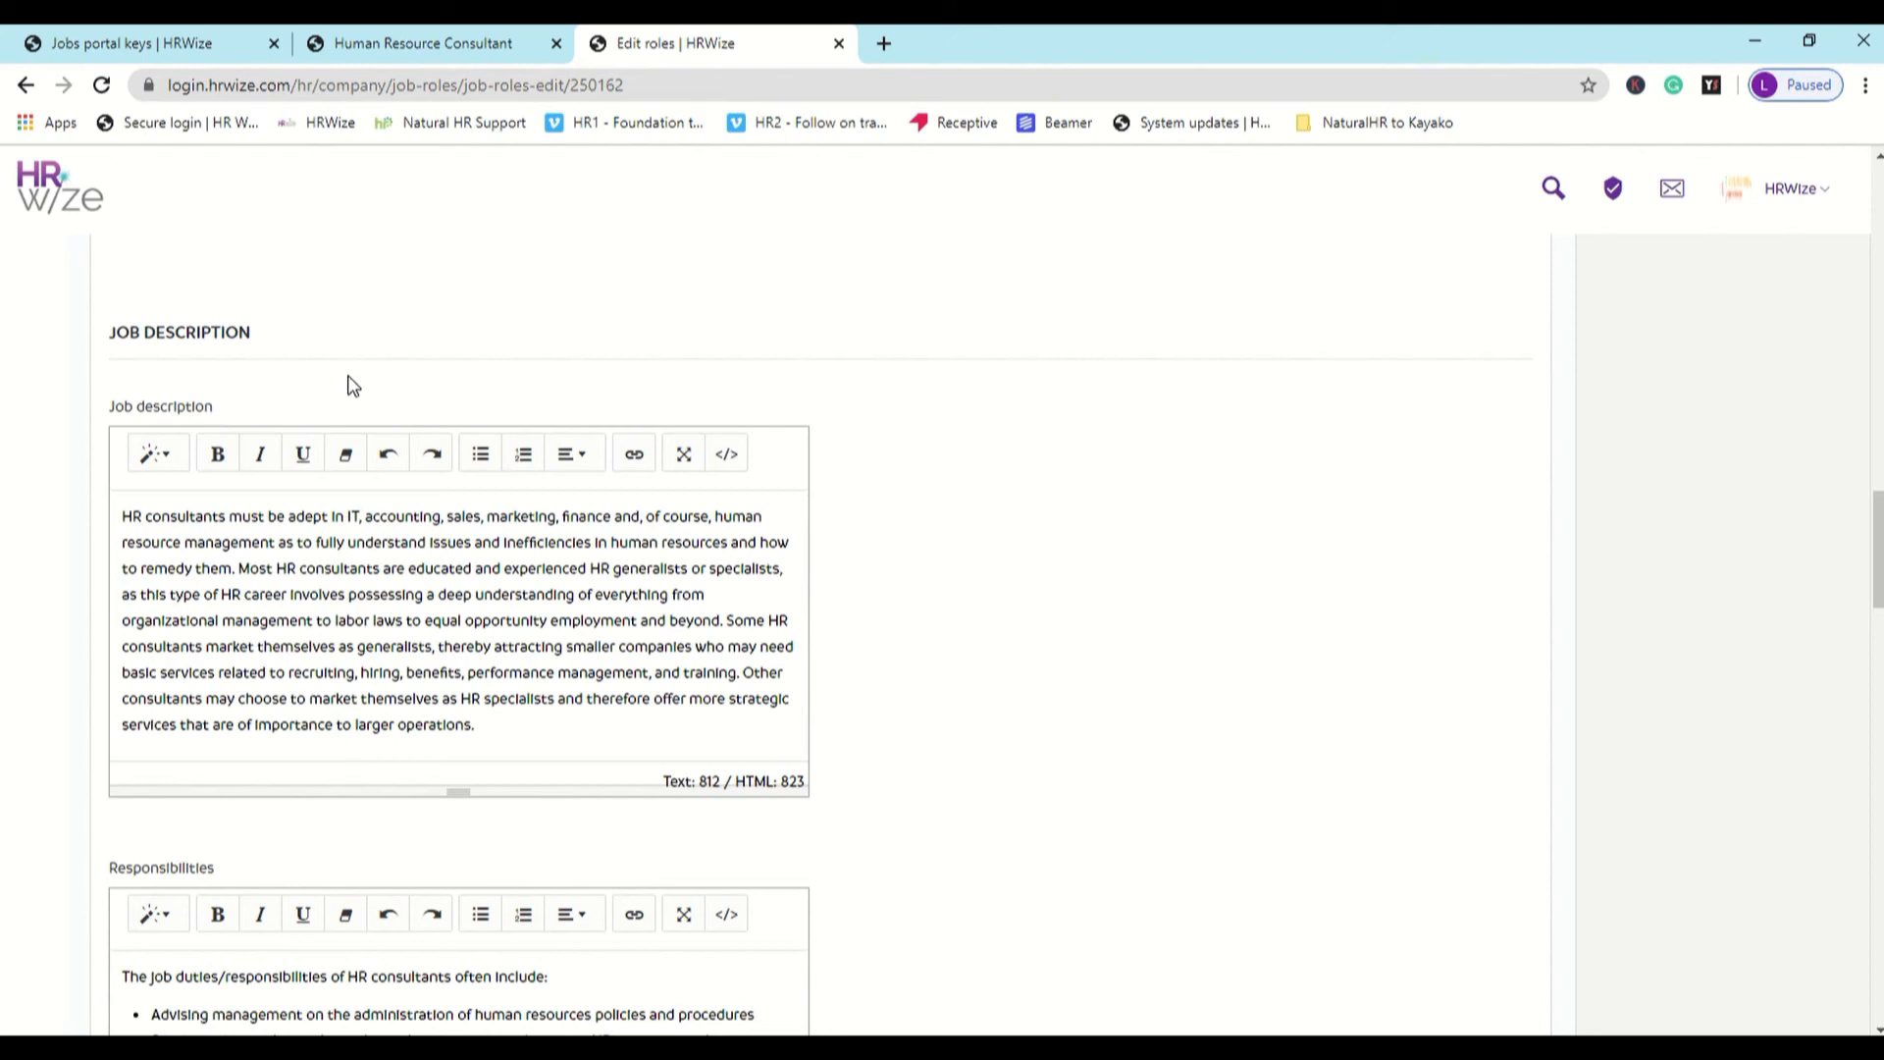
scroll(302, 429, up, 15)
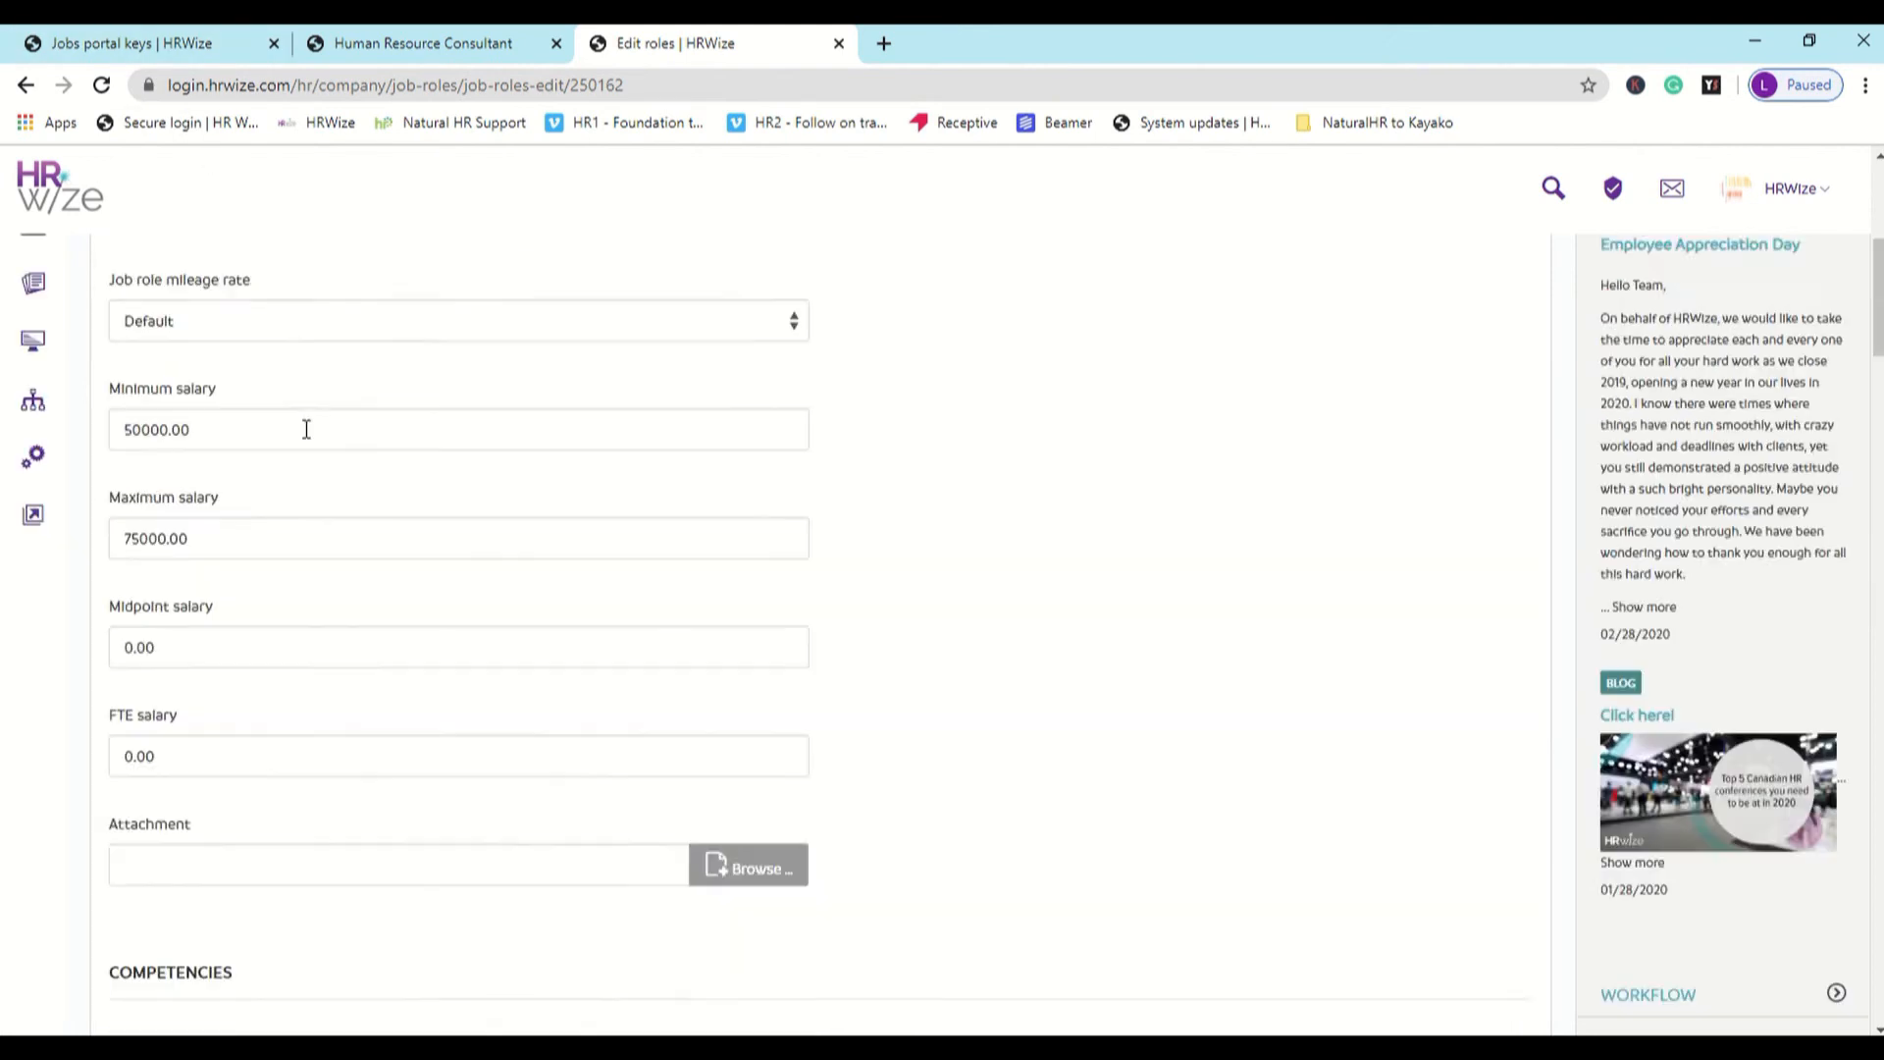
scroll(306, 429, up, 3)
- Open the Software Developer requisition from the recruitment requisitions list for editing and set Adhoc requisition to Yes
mouse_move(33, 431)
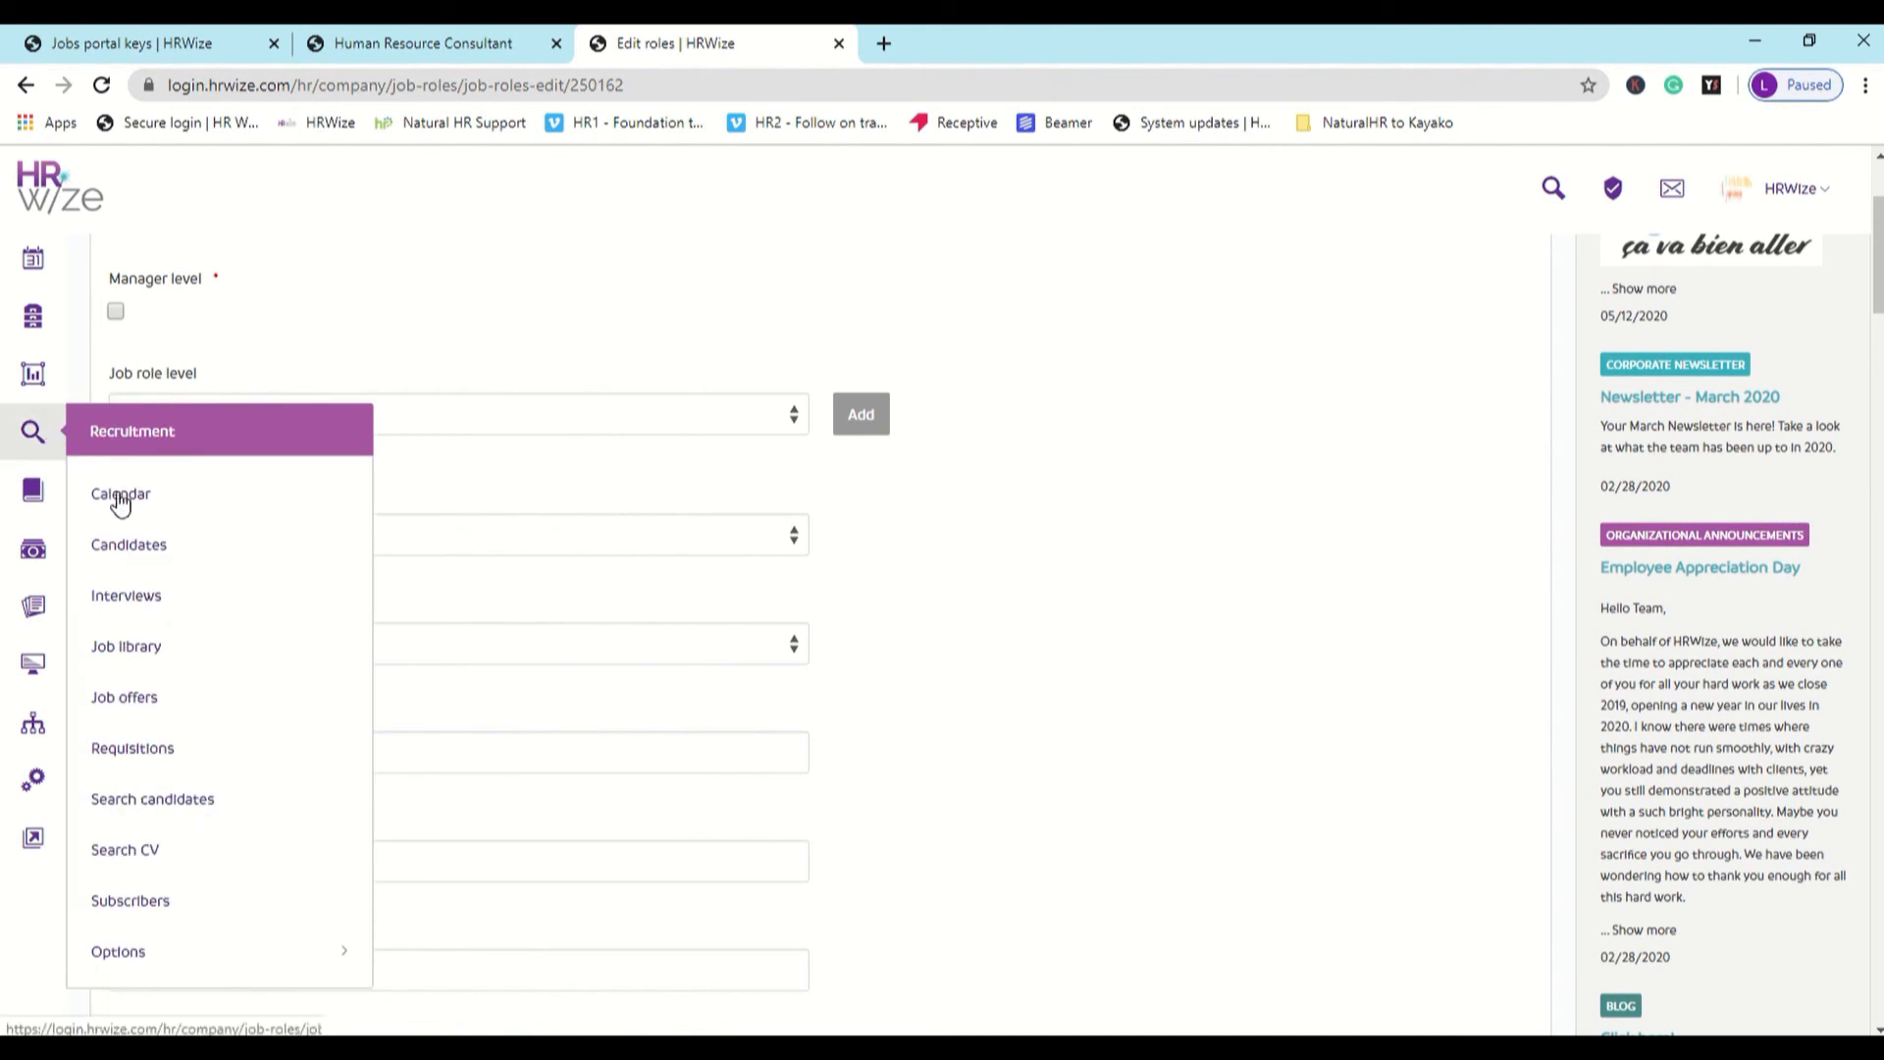
click(276, 750)
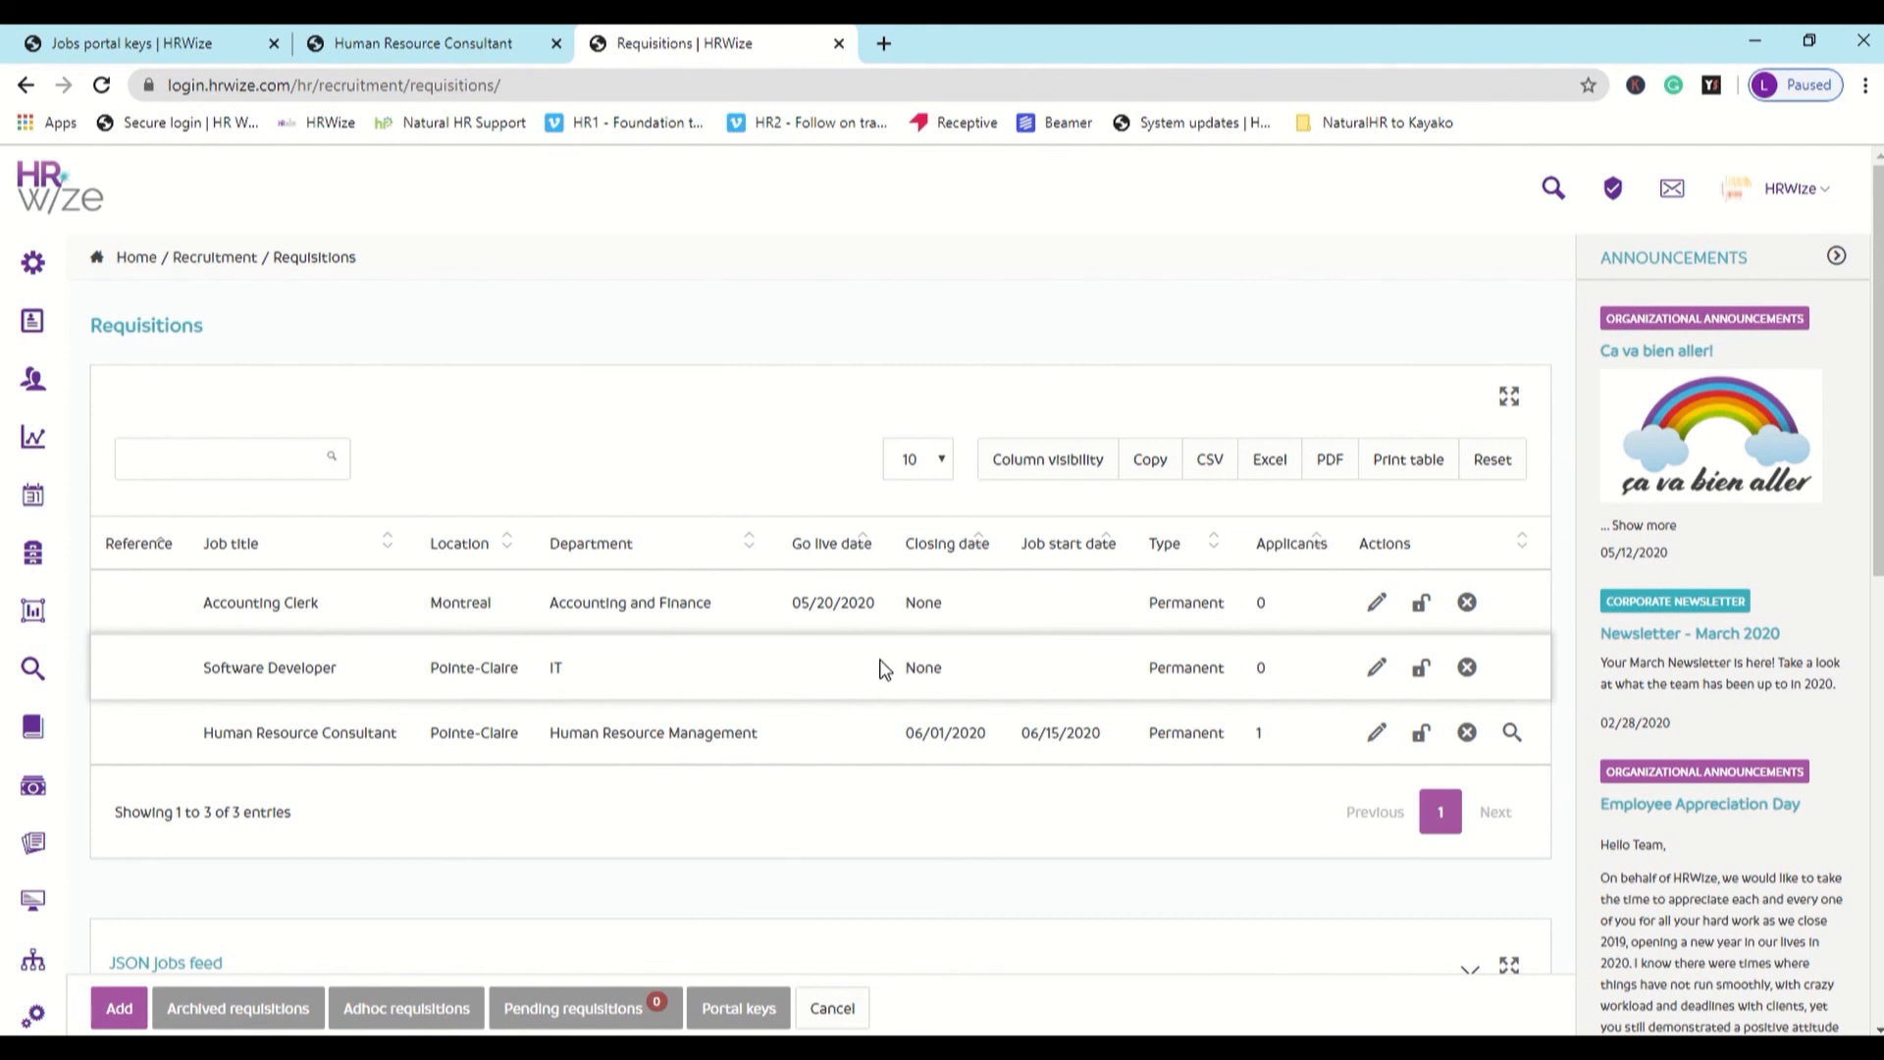
click(1377, 669)
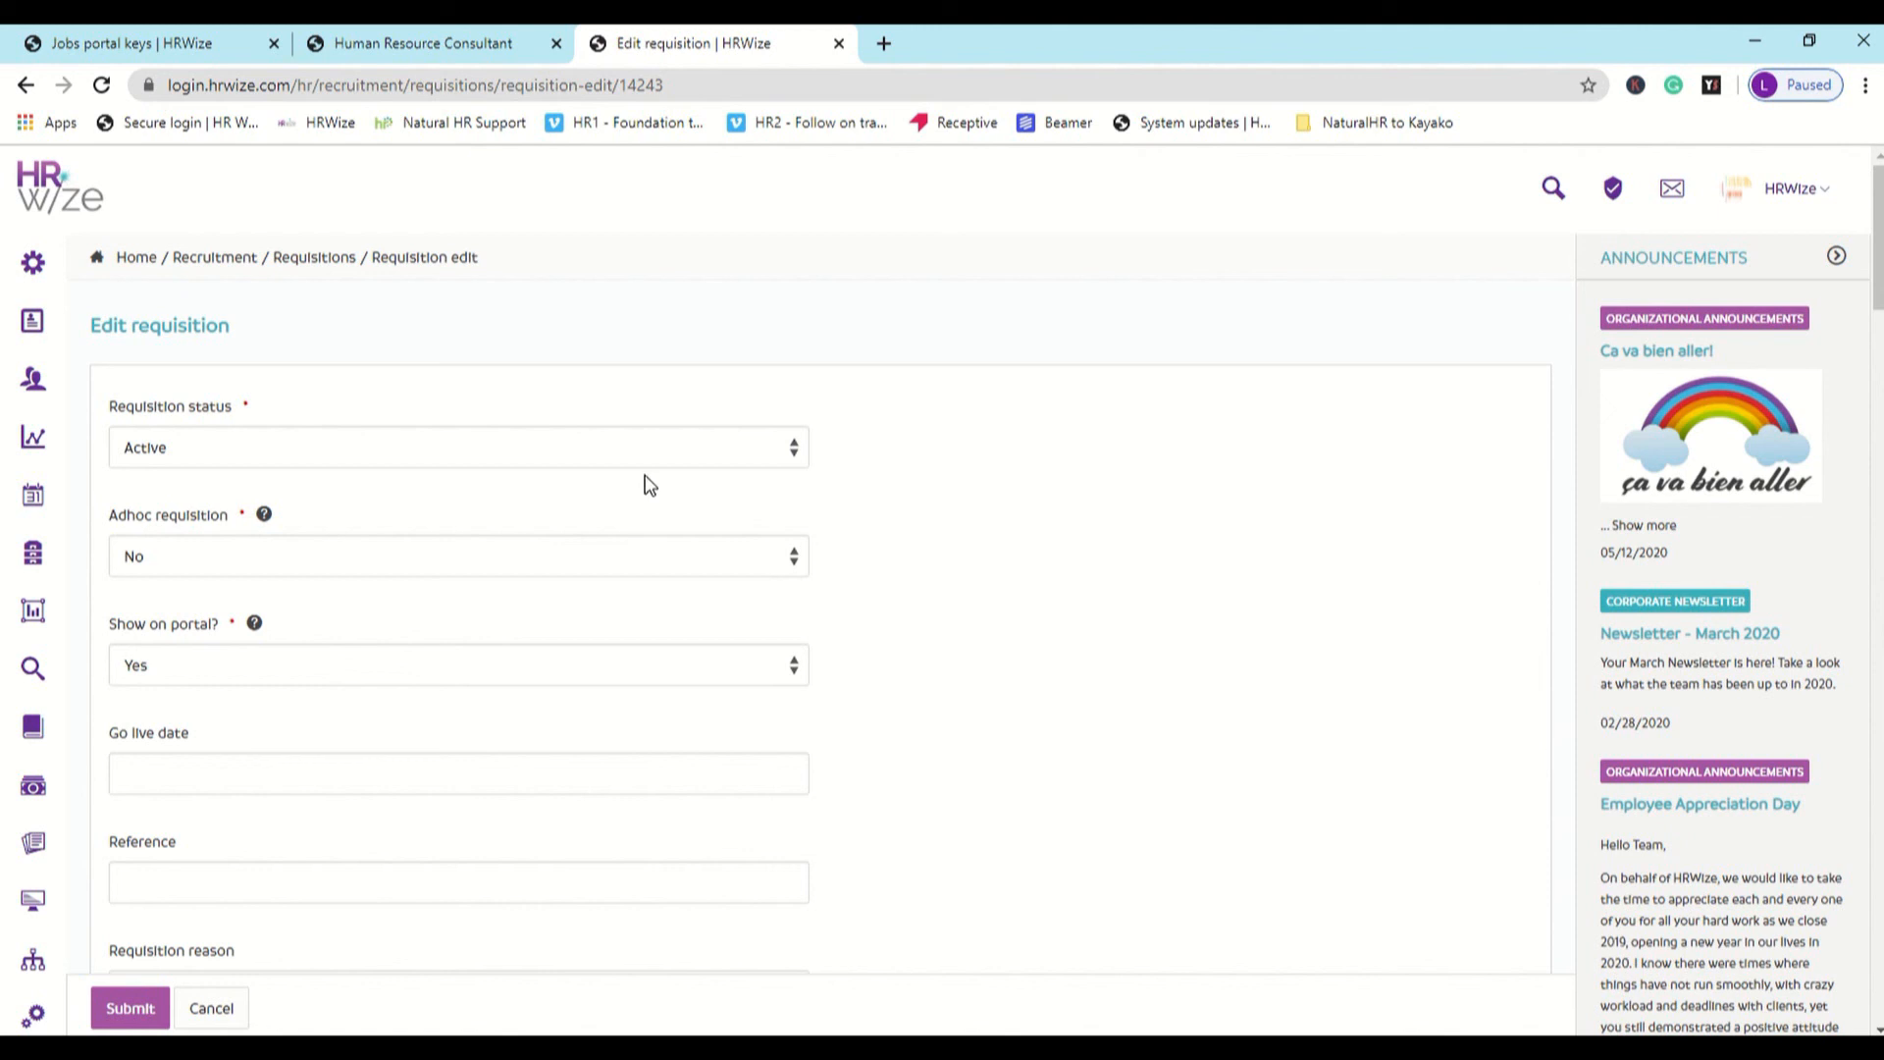
click(468, 543)
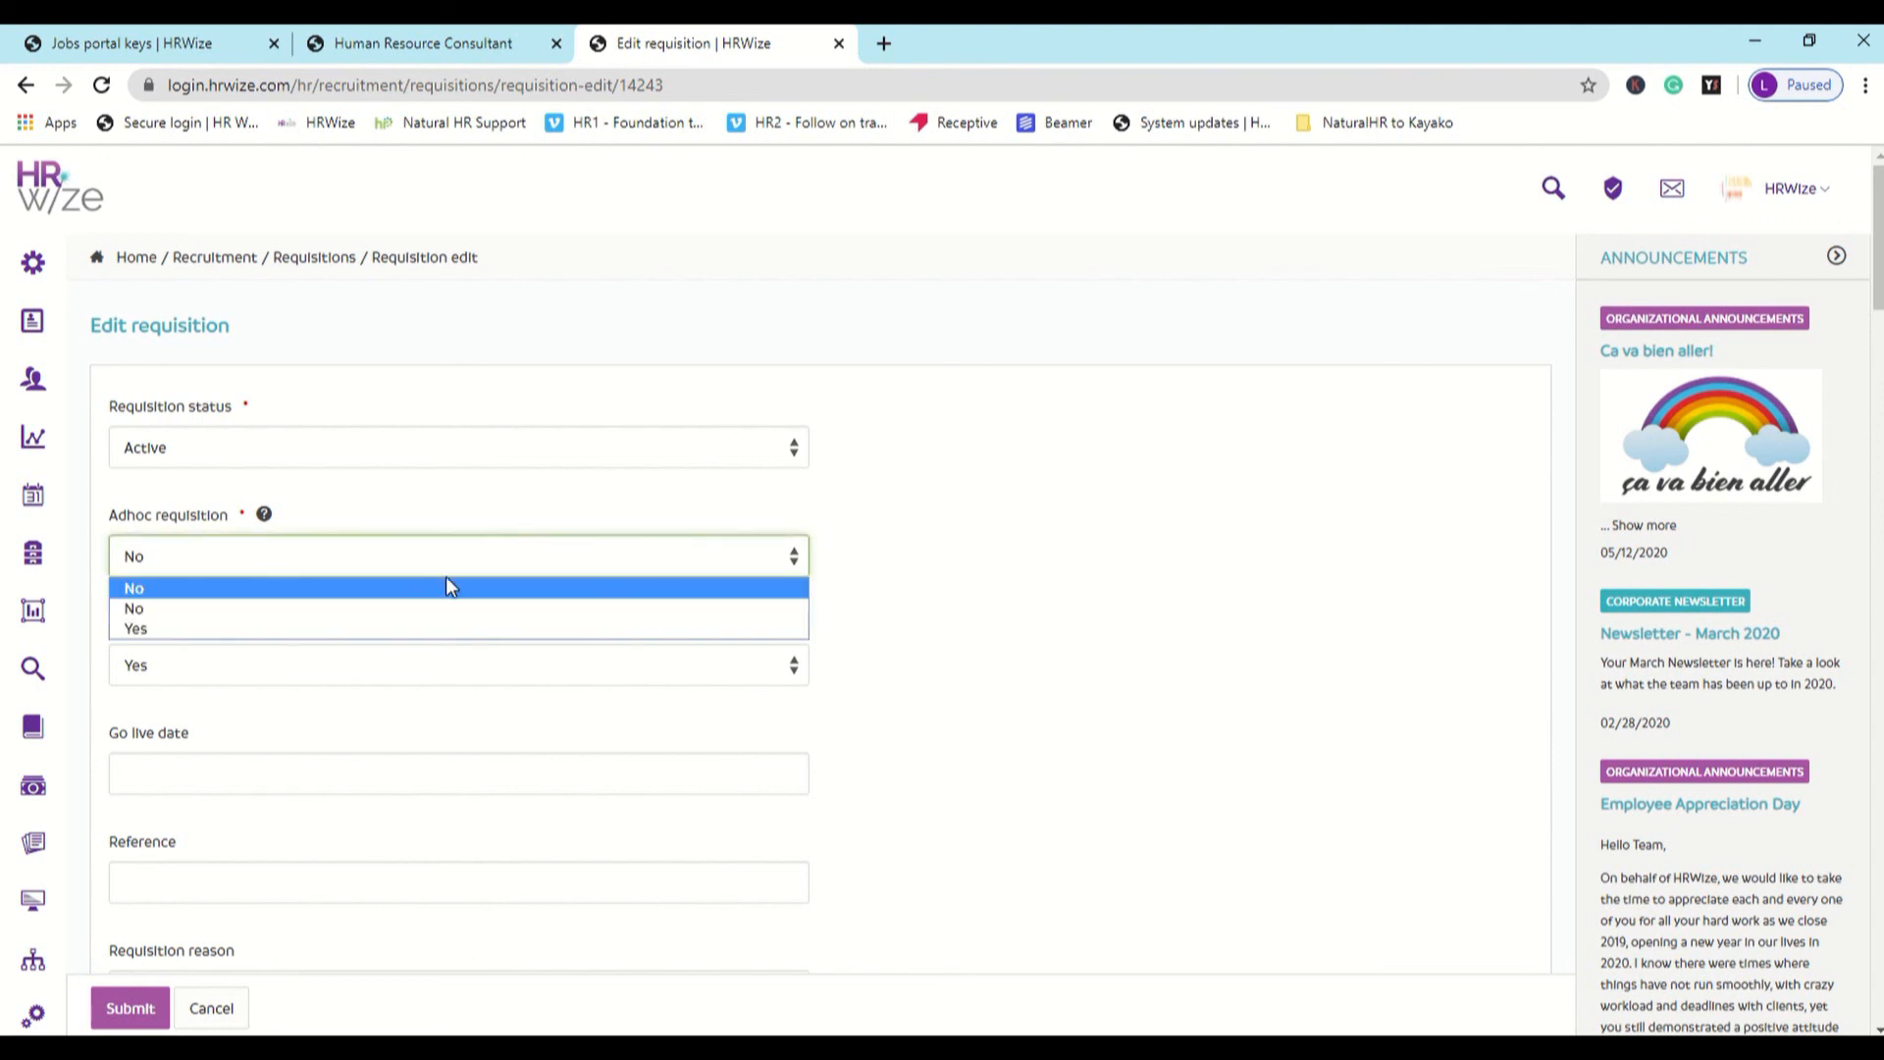
click(401, 627)
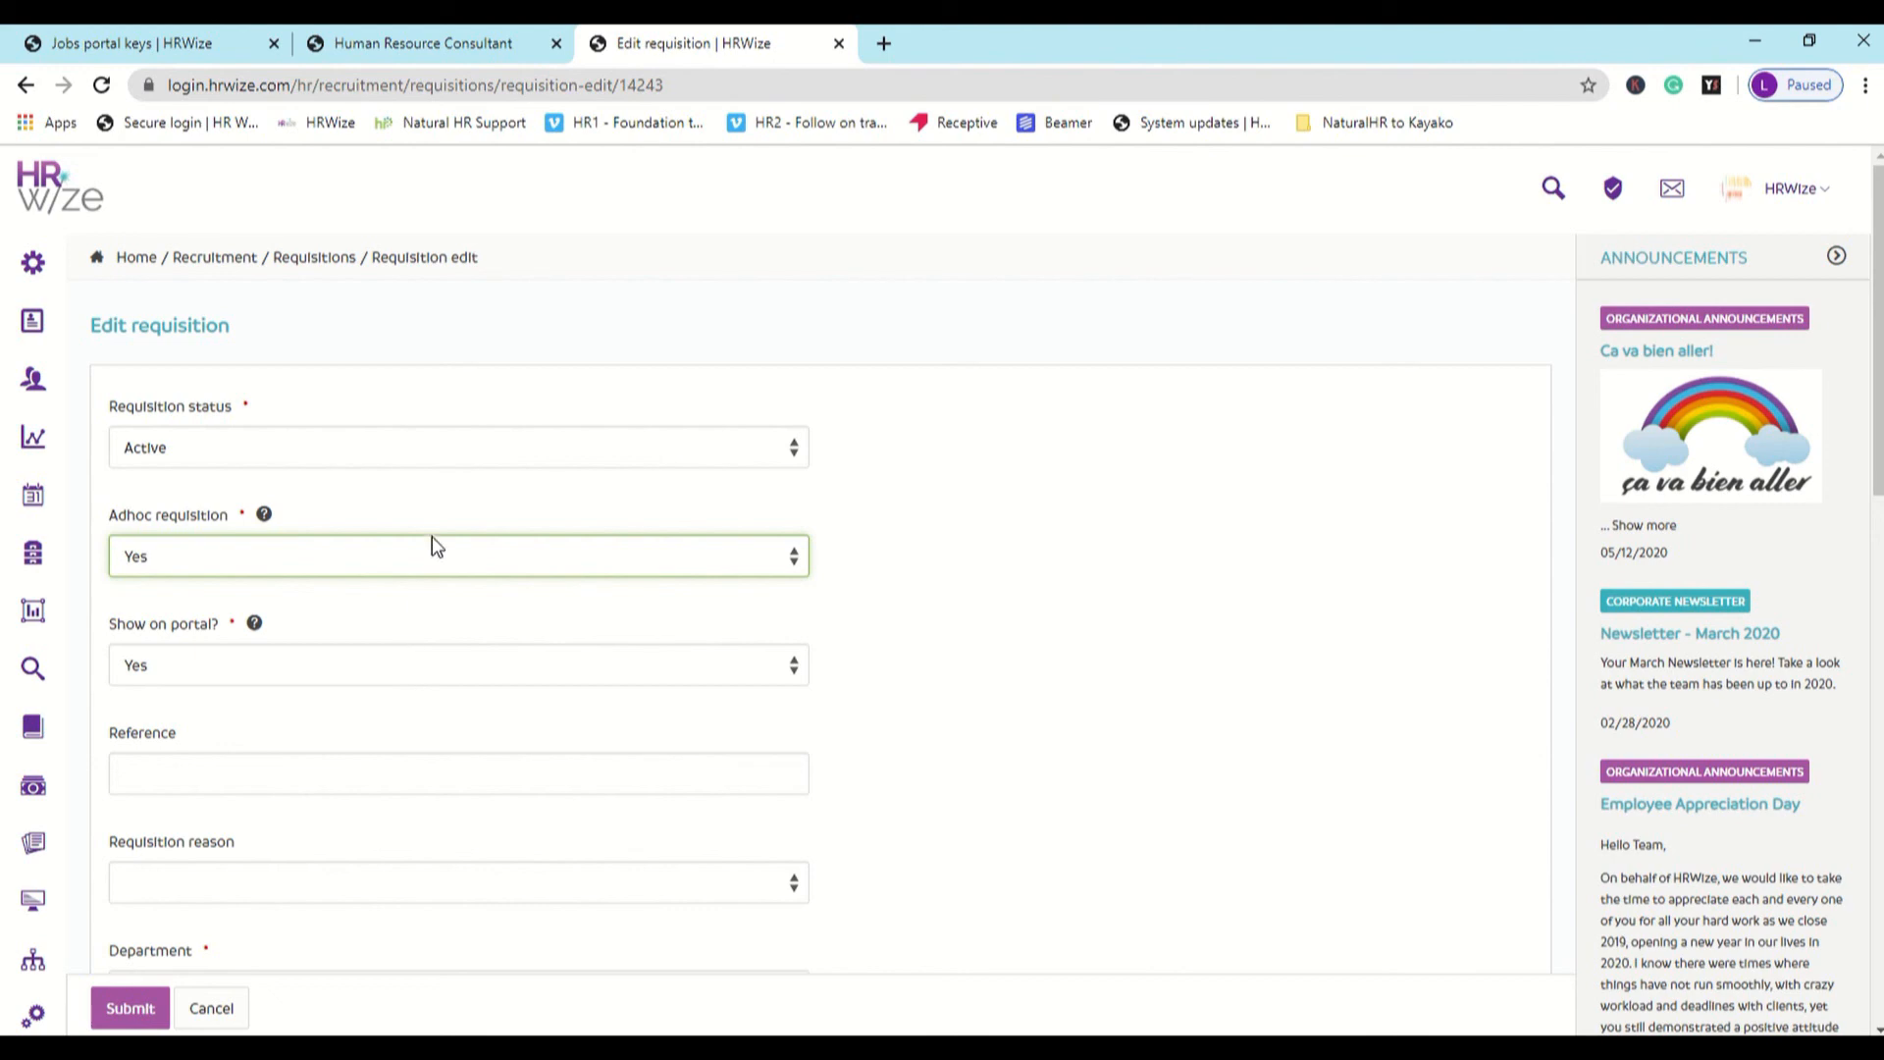
- Switch to the public Human Resource Consultant posting, return to the job openings page and open the form for registering your details
click(413, 45)
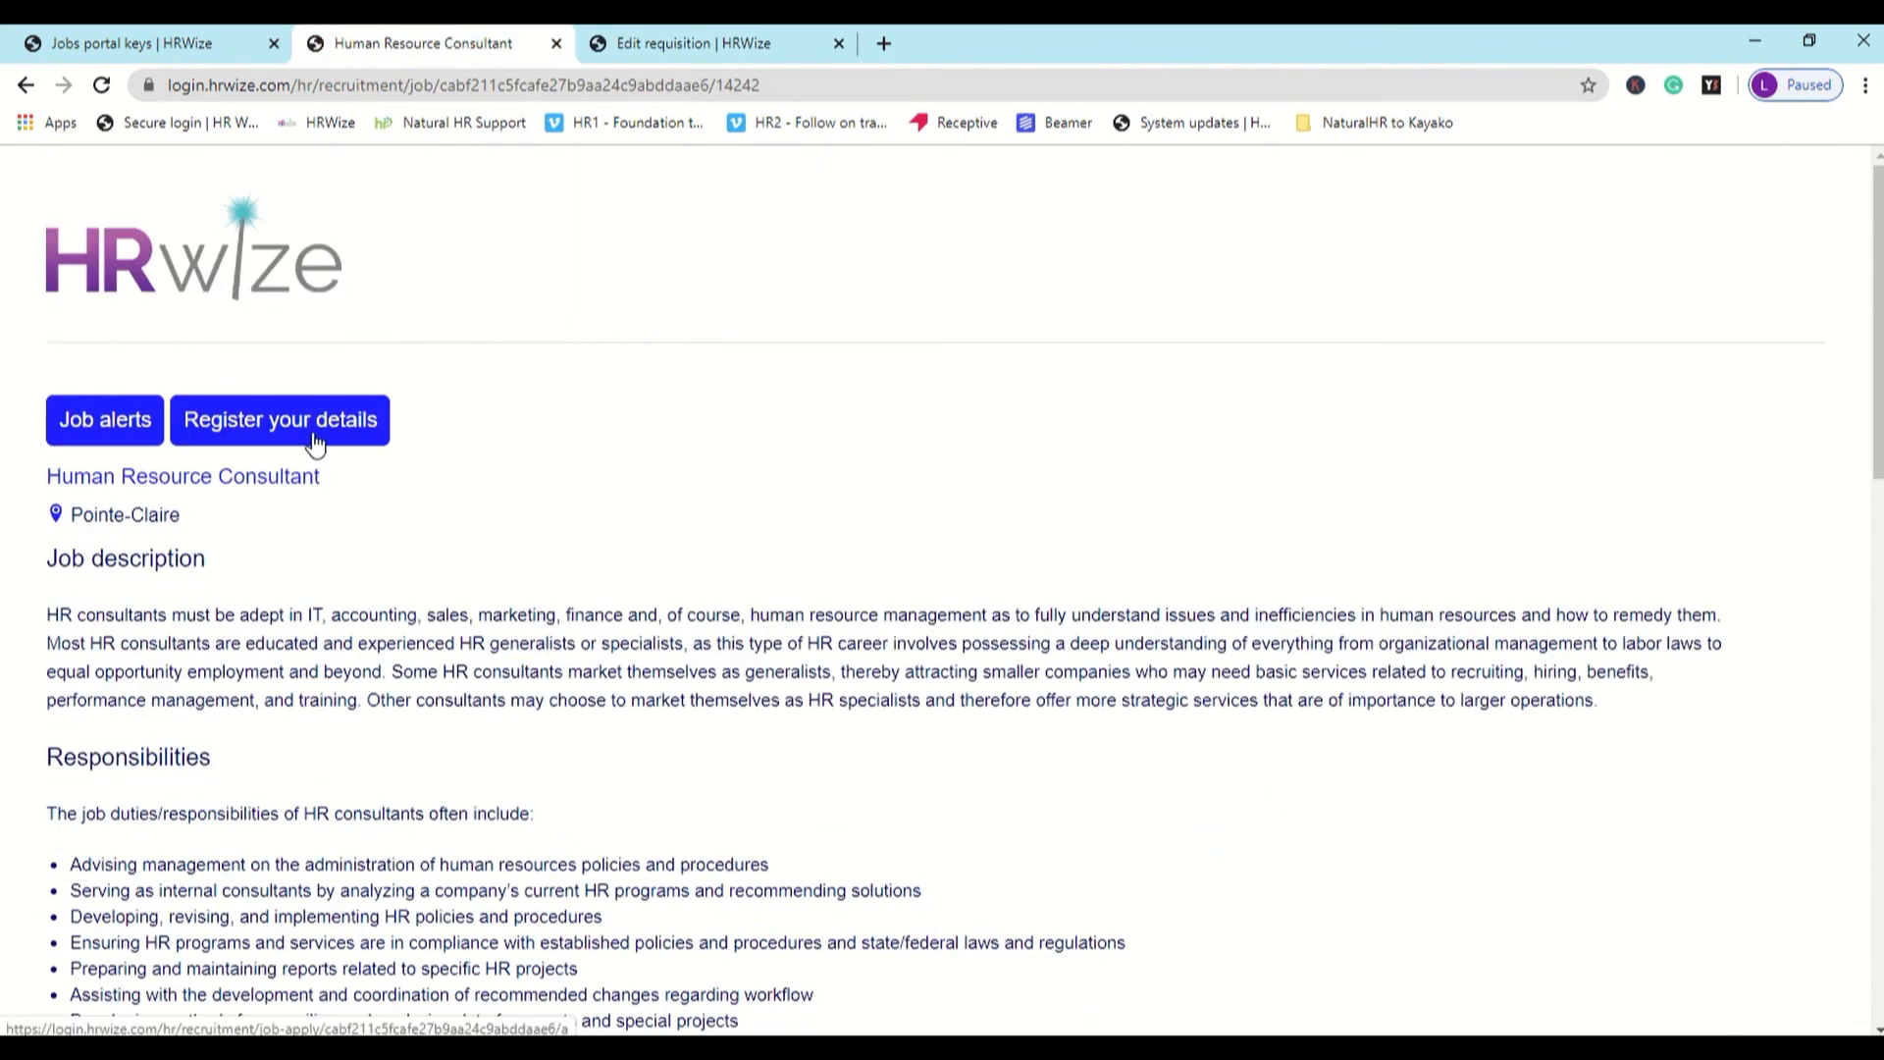
click(227, 282)
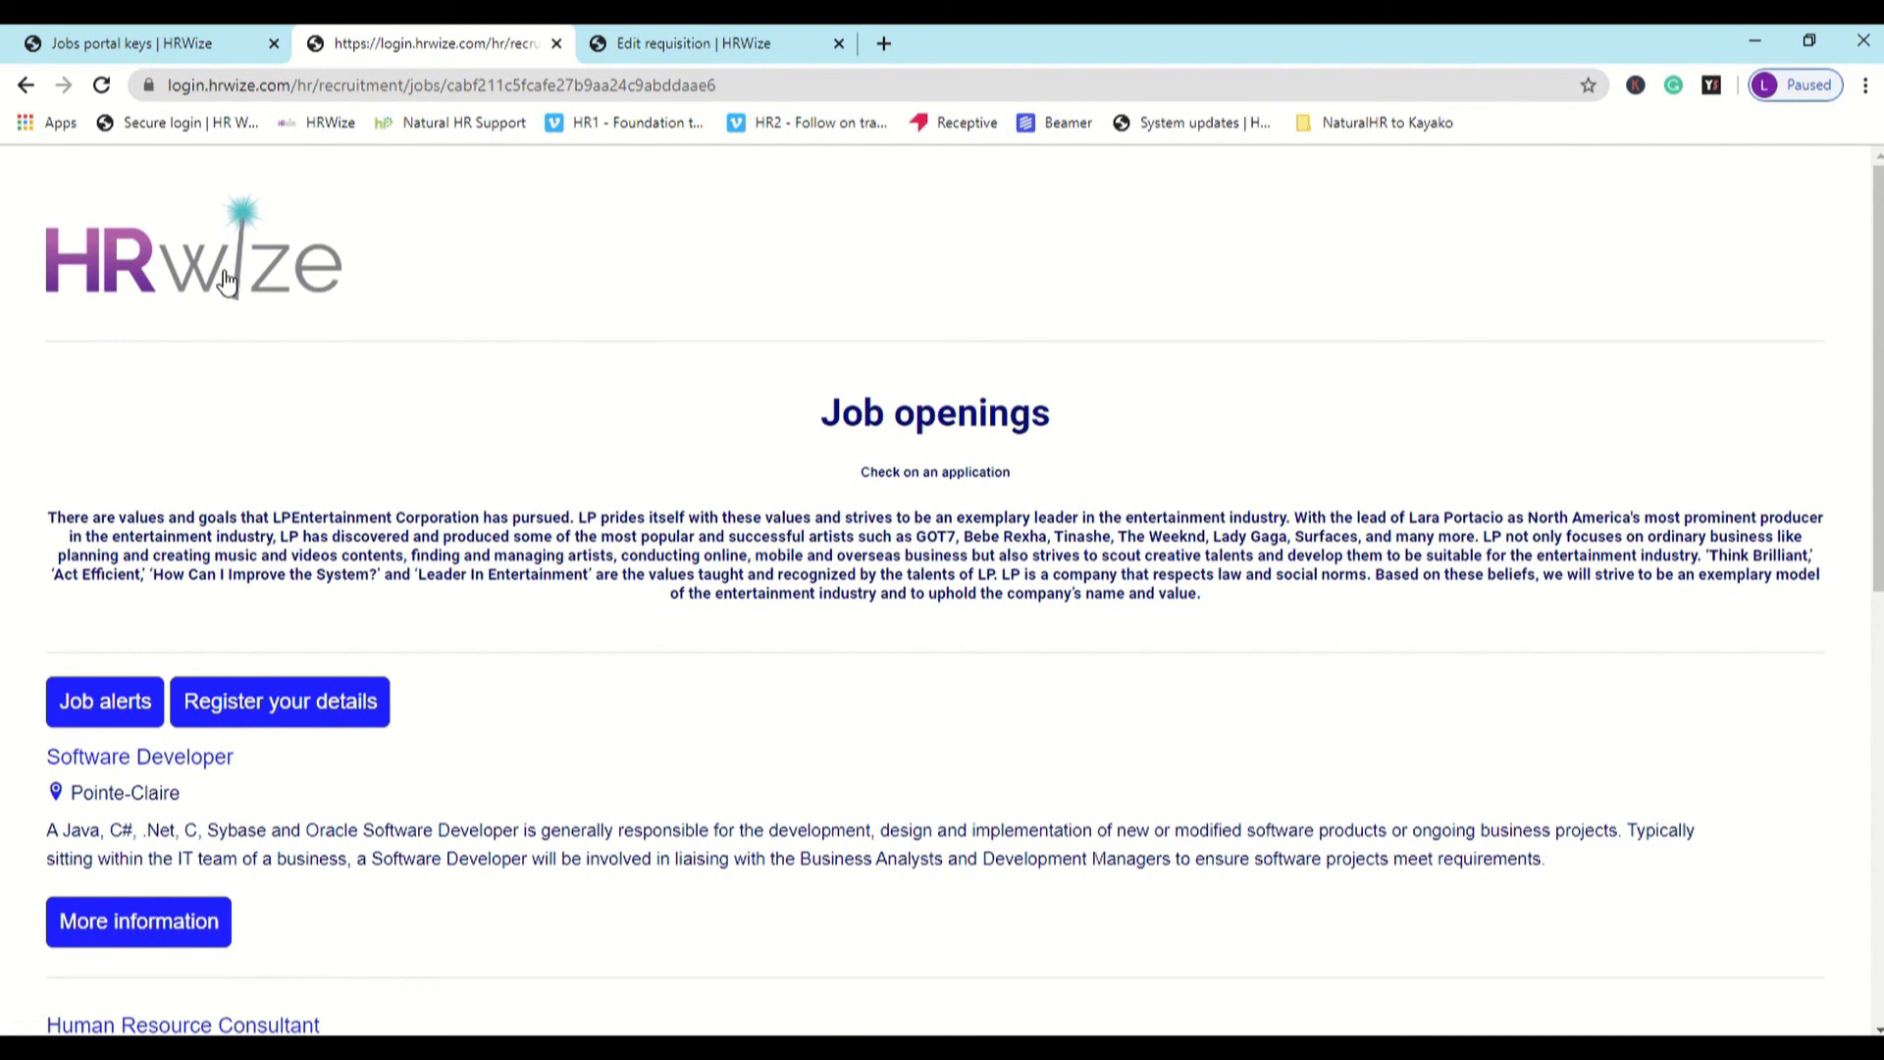
click(357, 702)
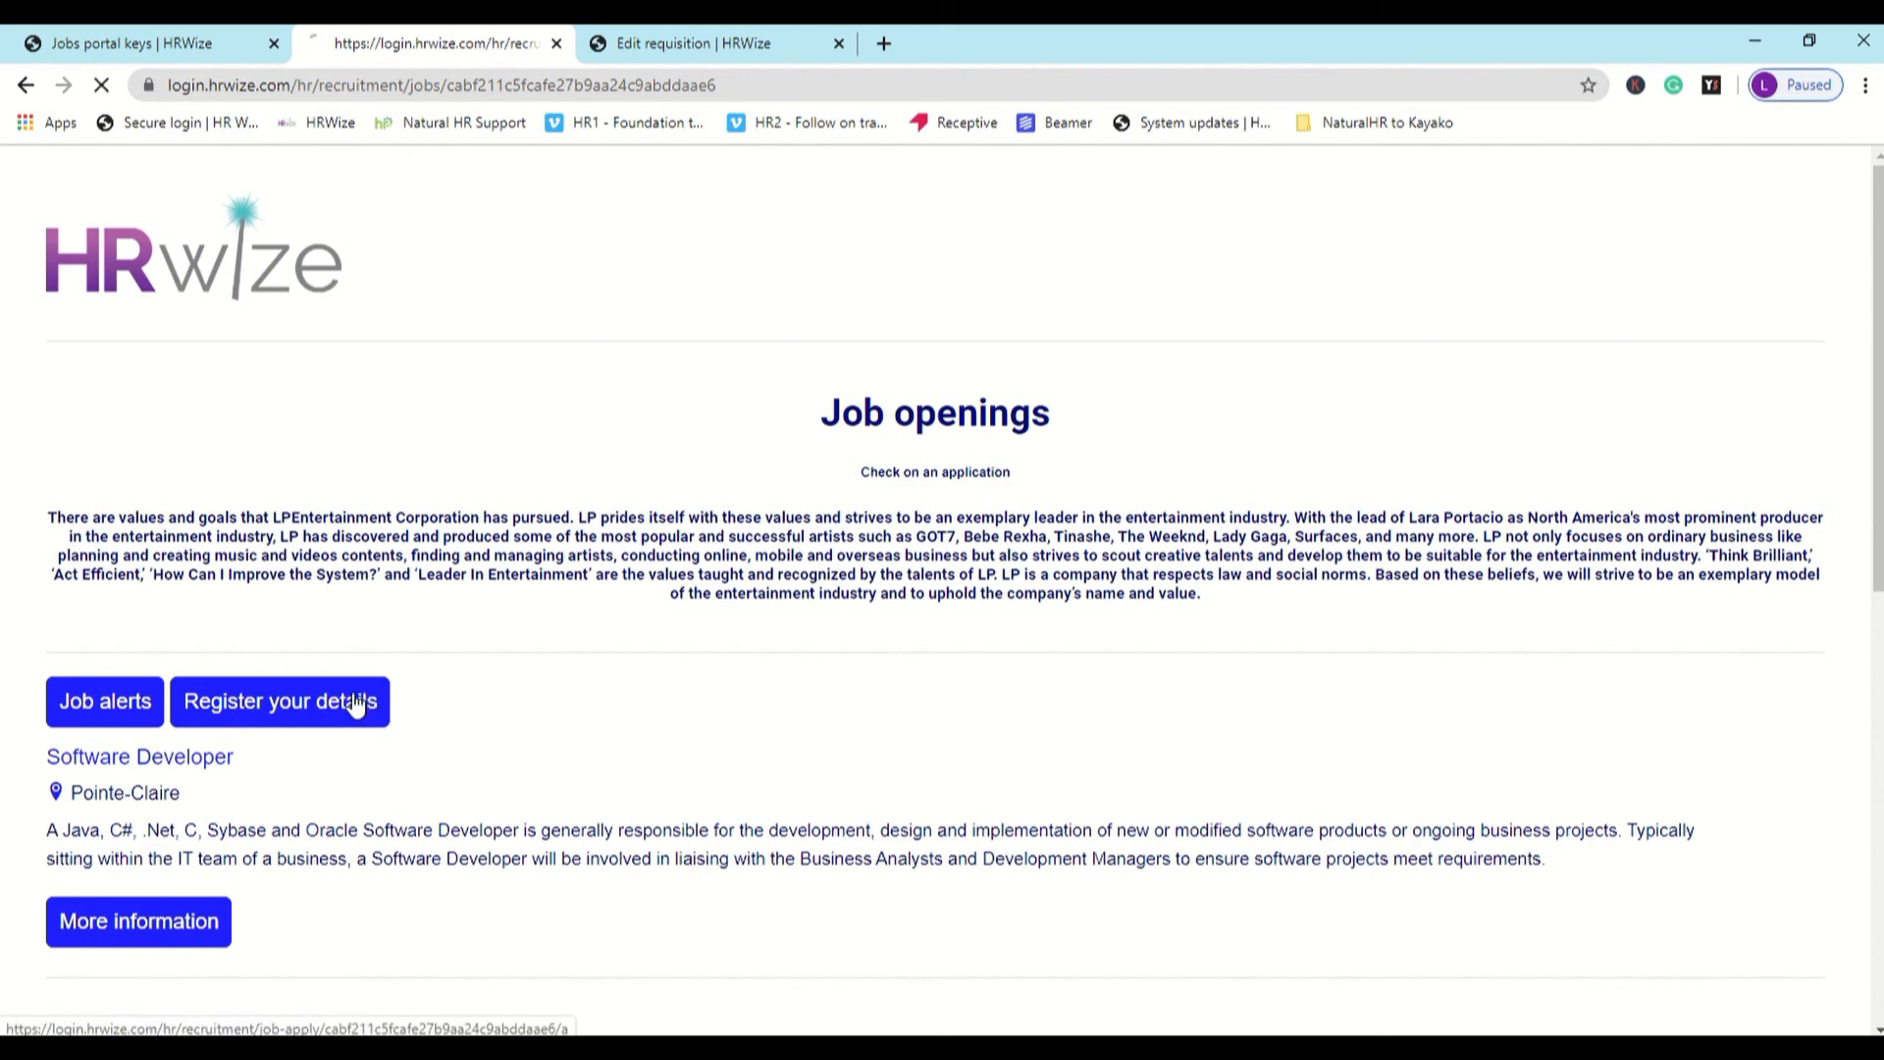
- Set the registration form's area of interest to IT and review the remaining contact, resume, cover letter and question fields
scroll(353, 703, down, 2)
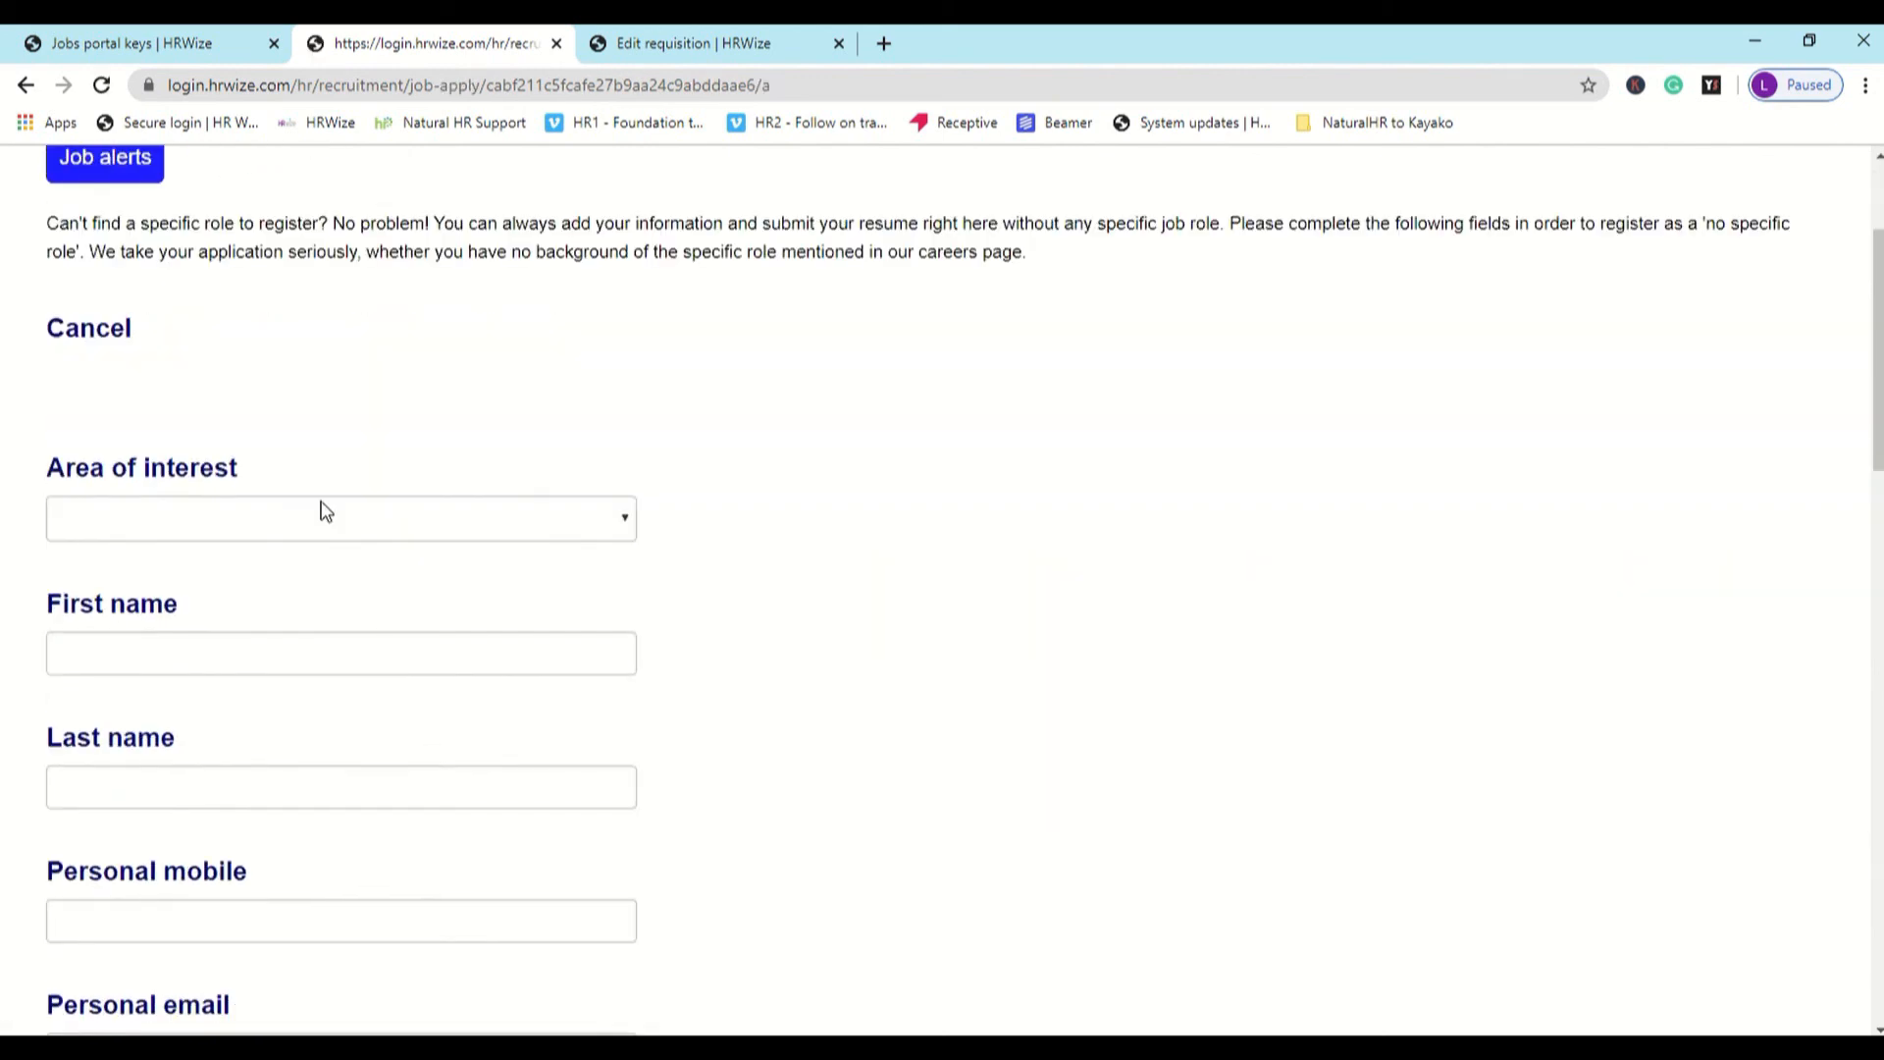
click(323, 515)
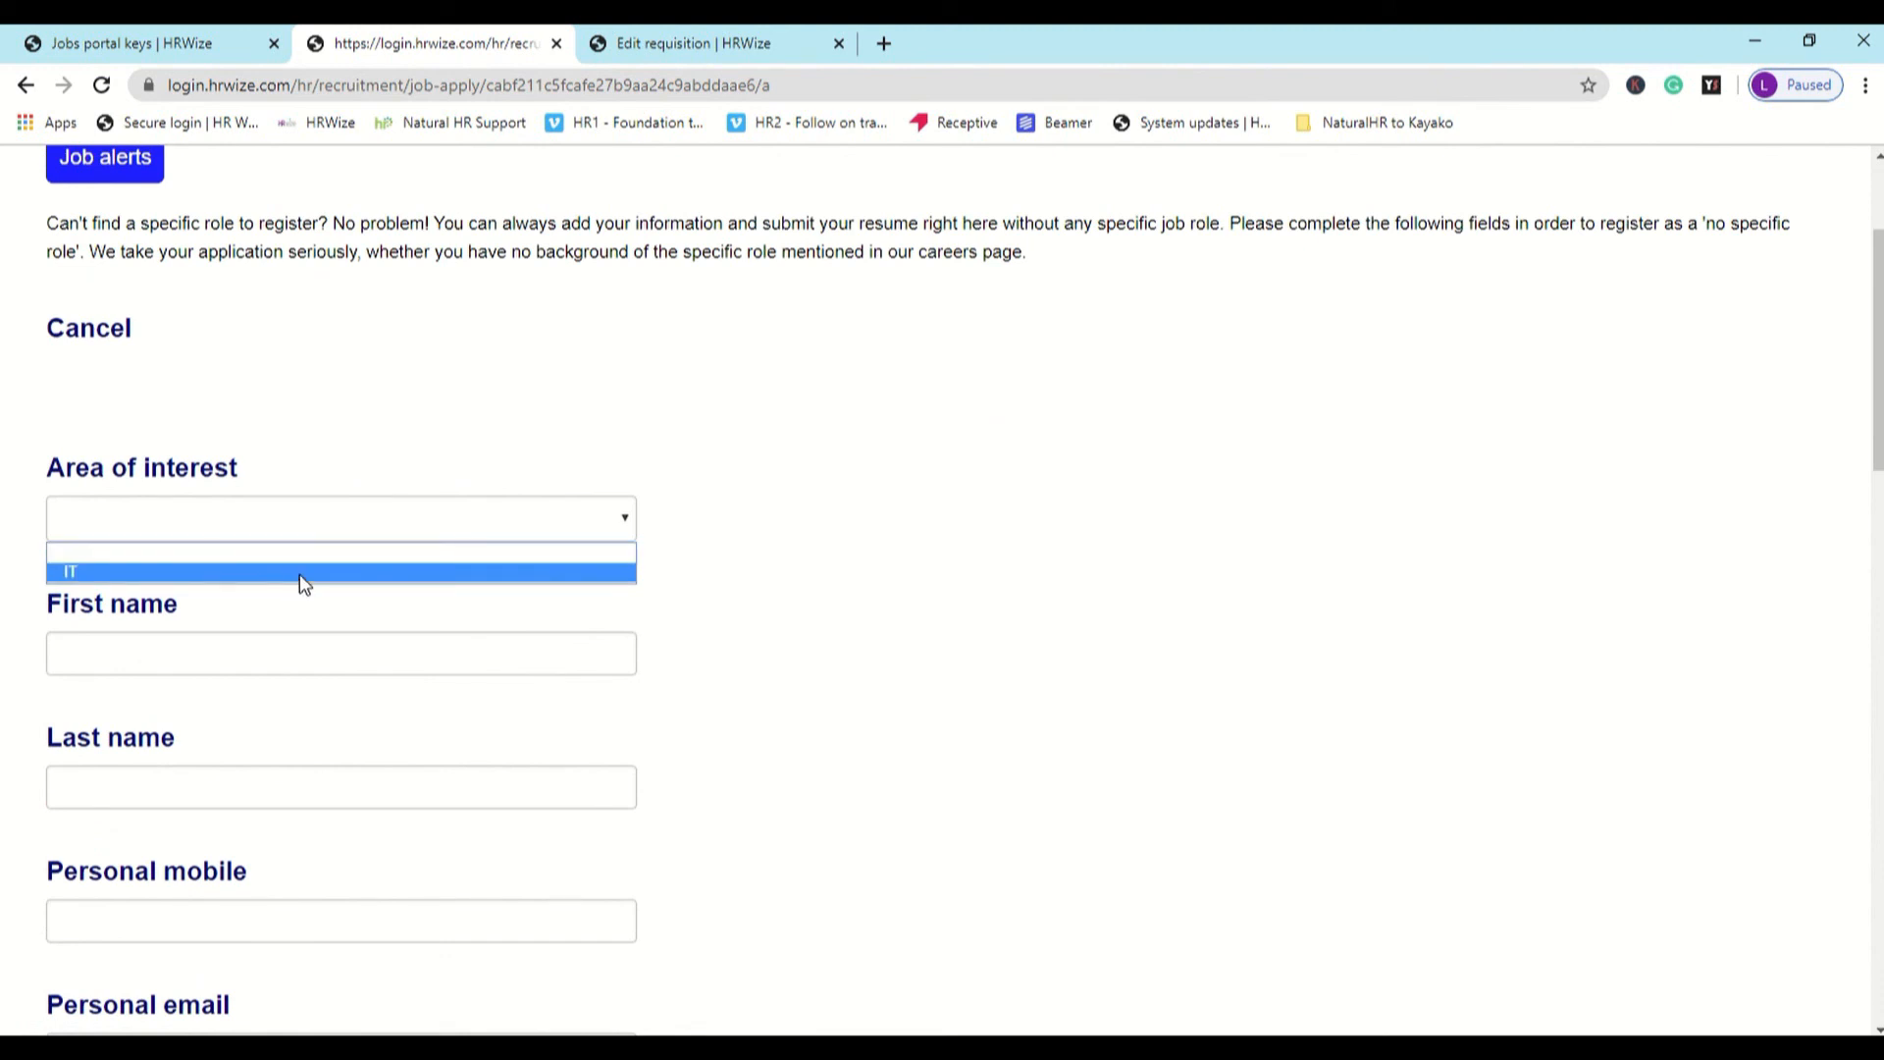
click(302, 574)
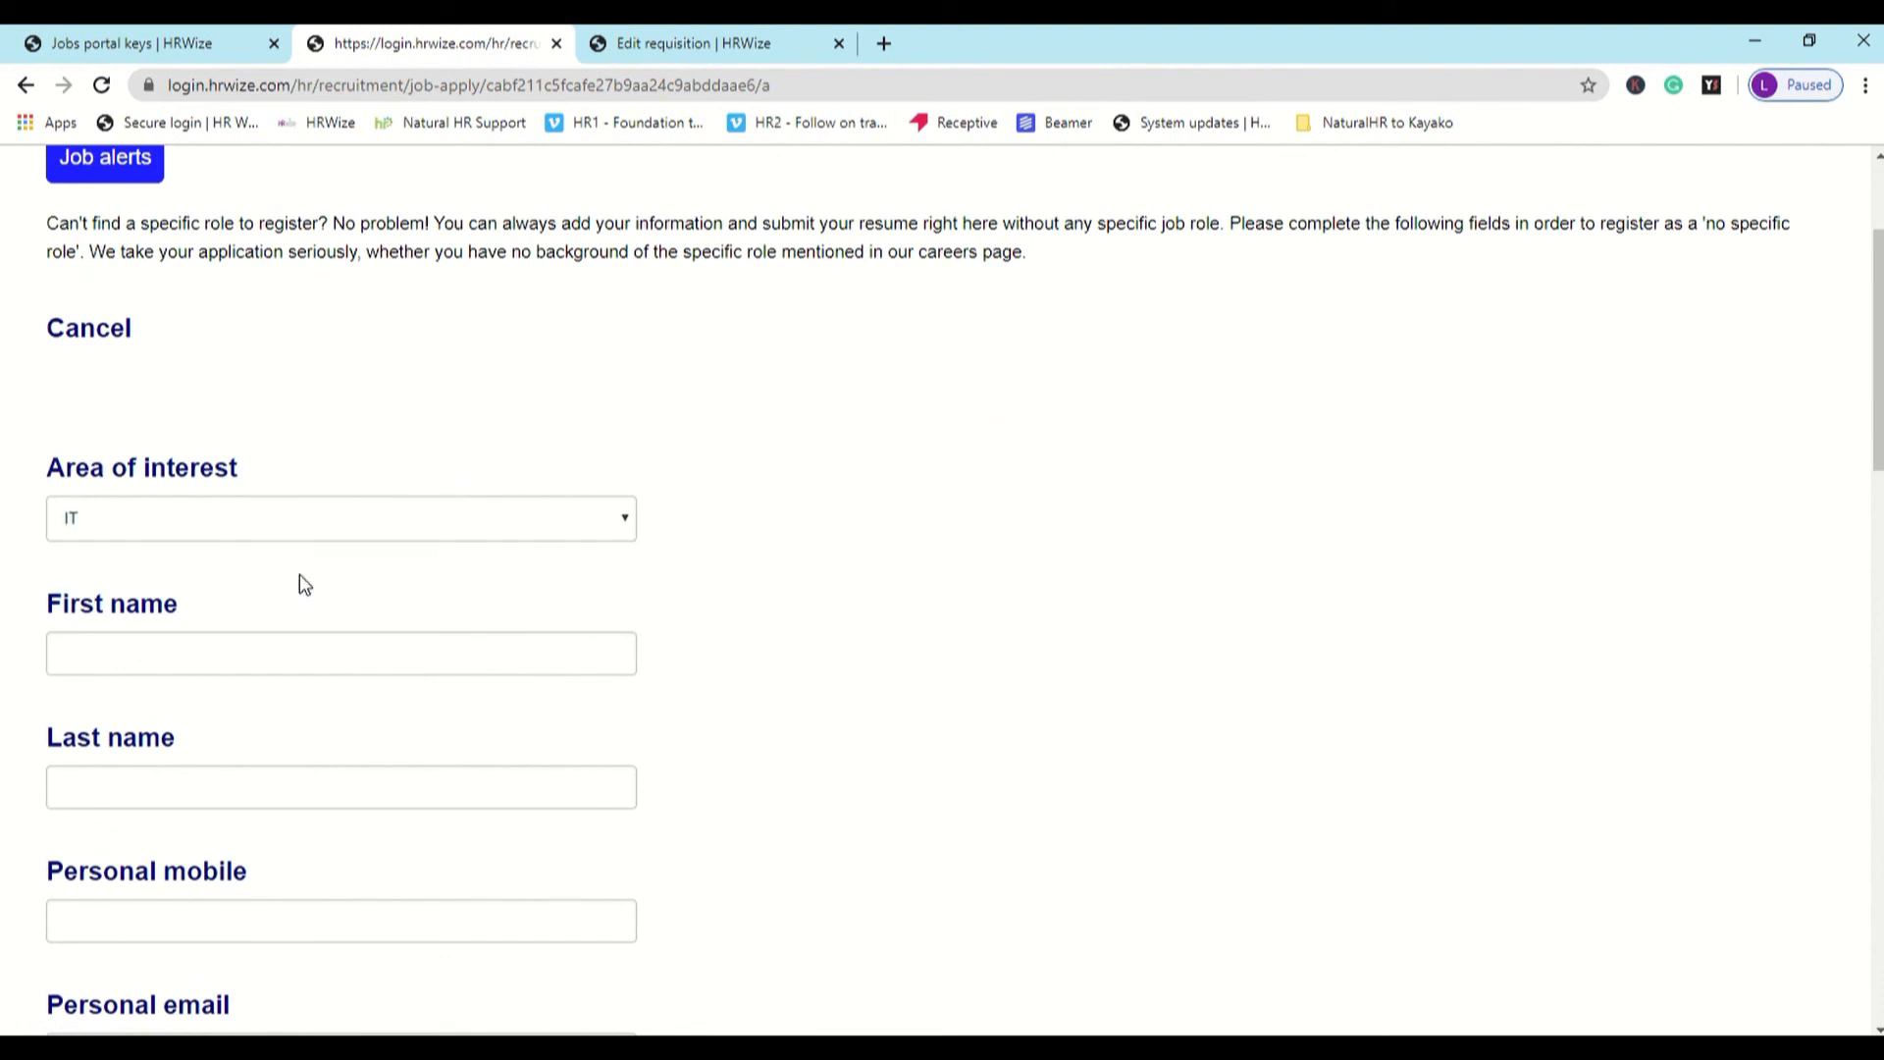
scroll(299, 579, down, 8)
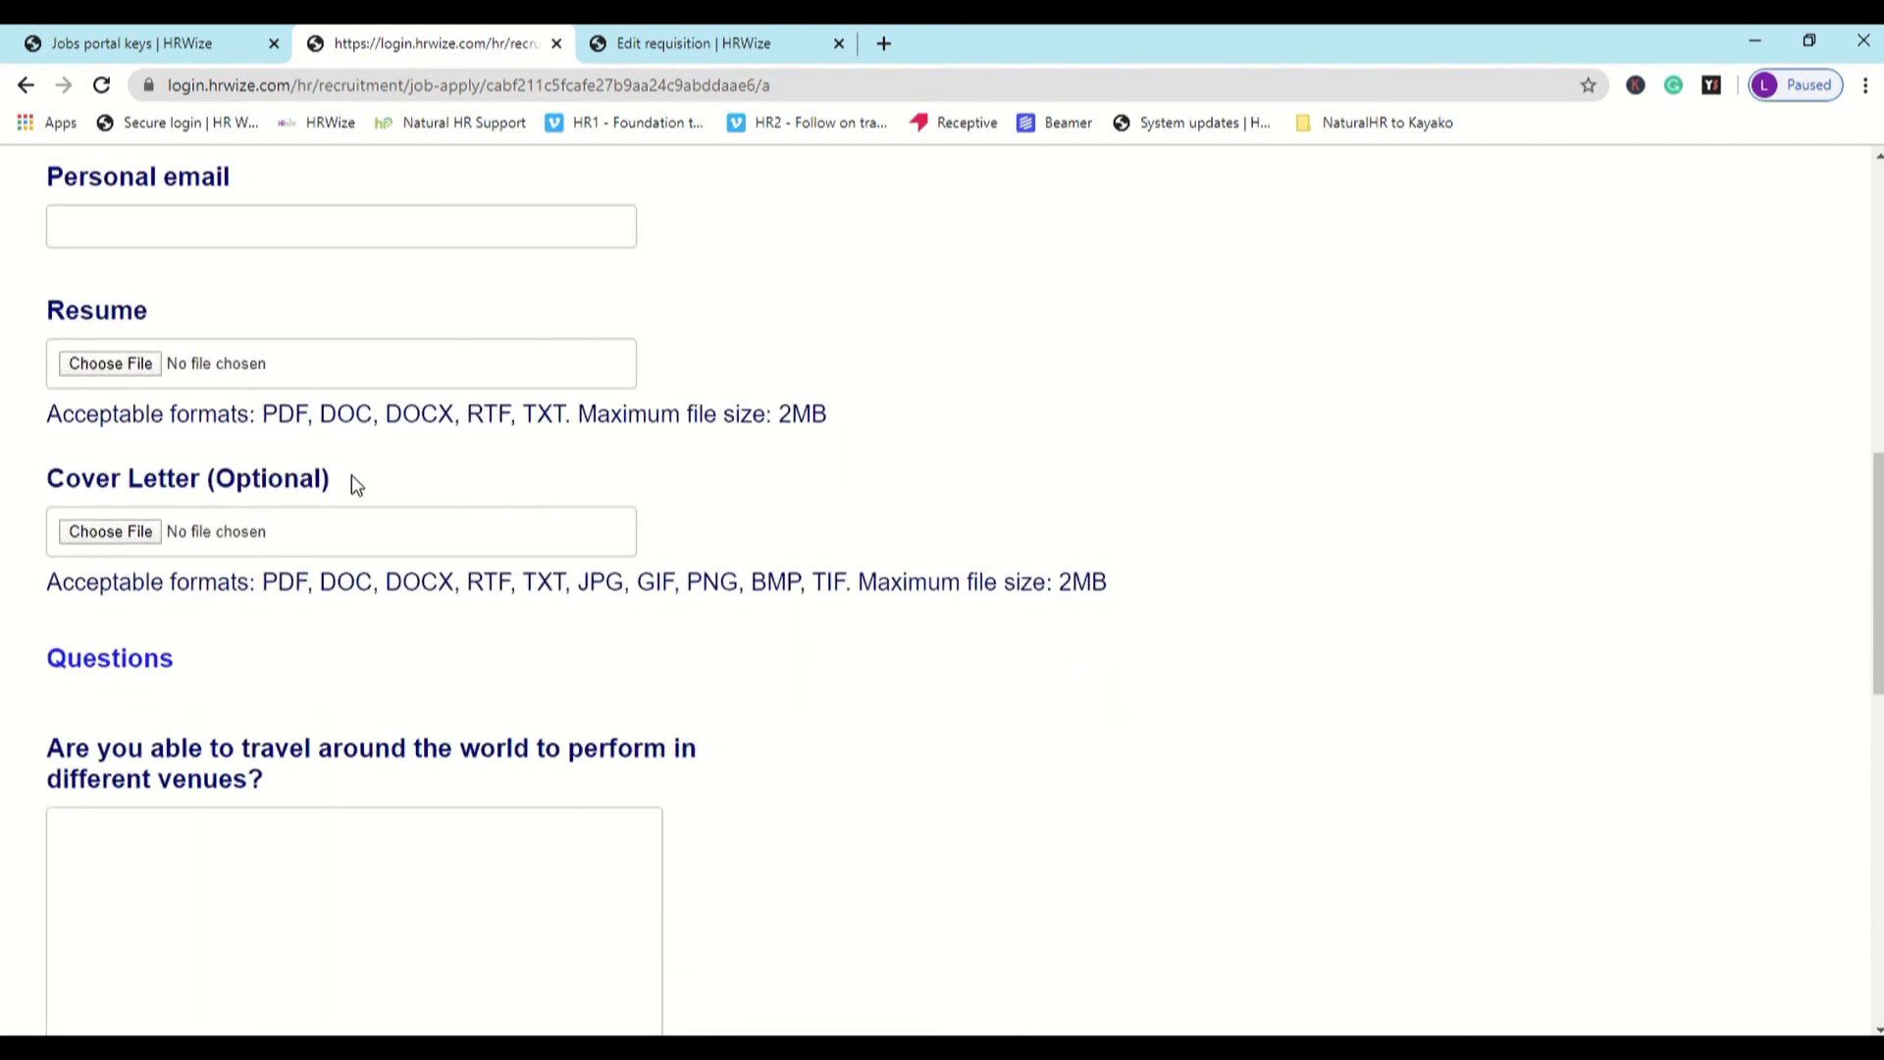
scroll(353, 476, down, 10)
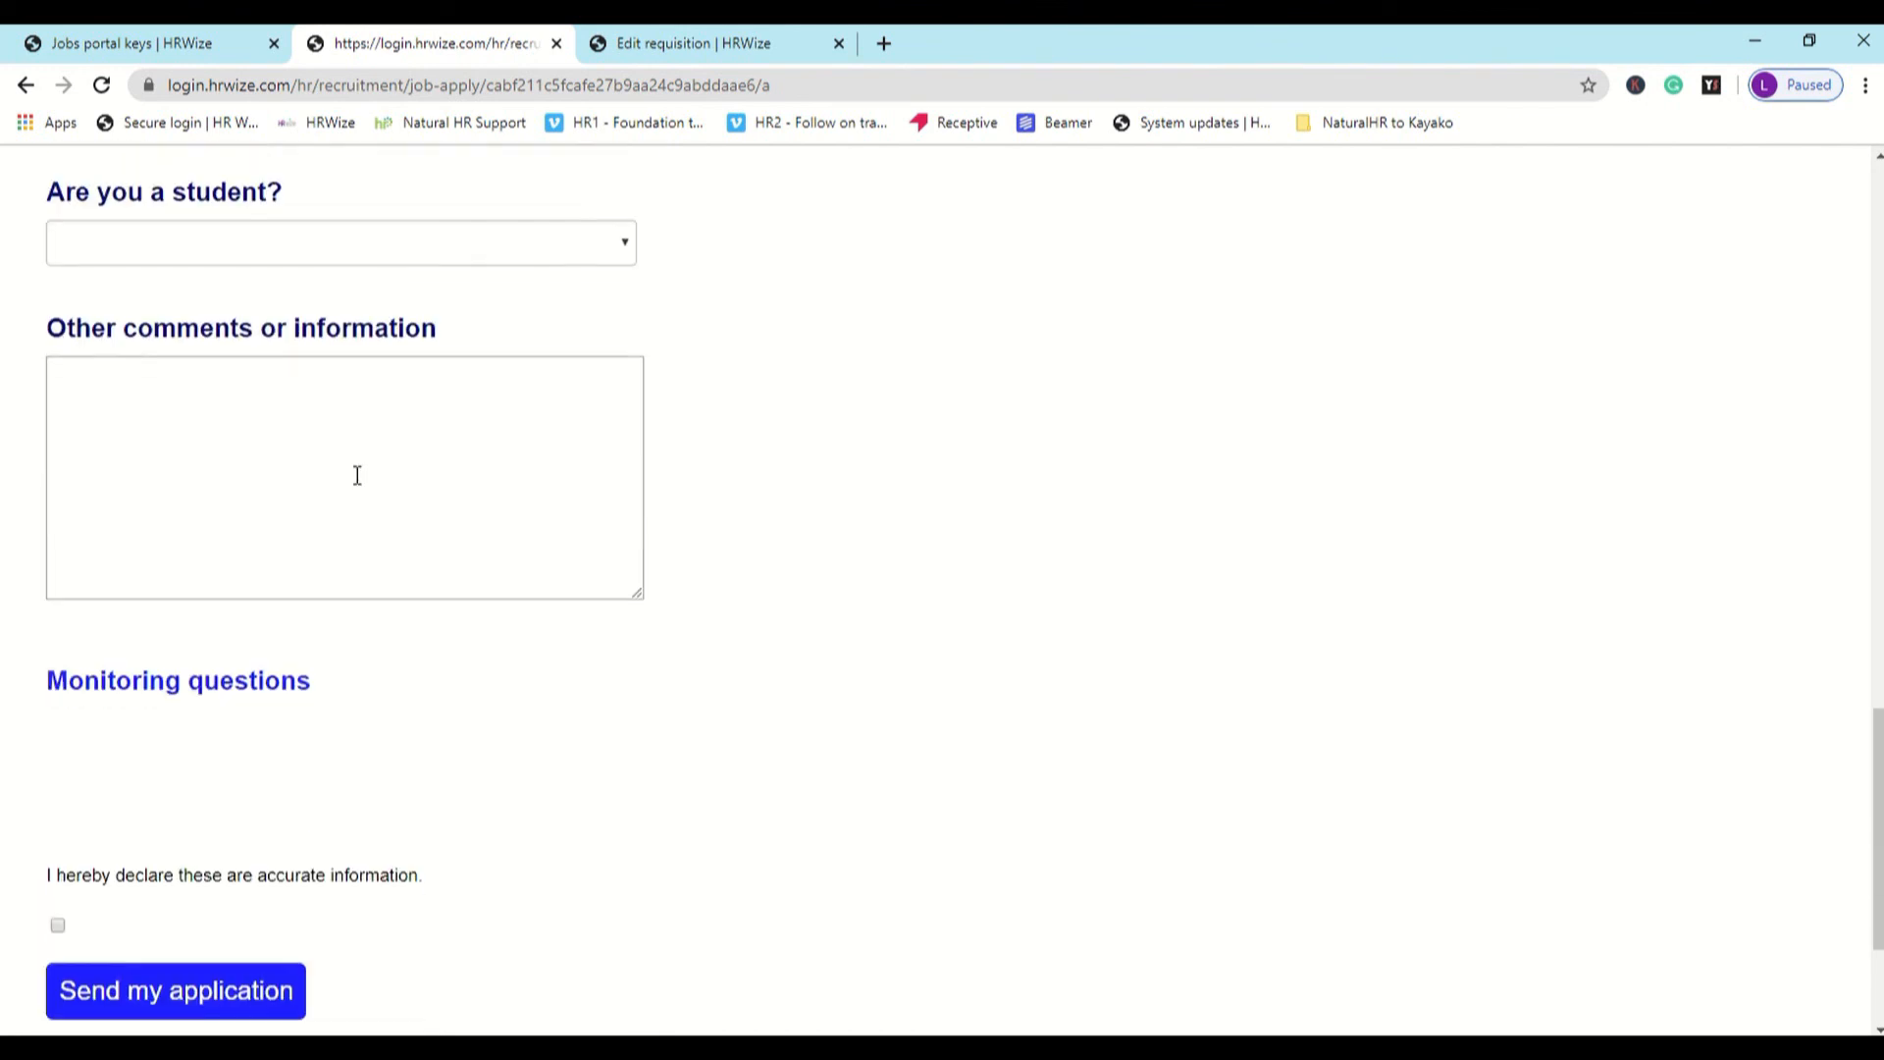